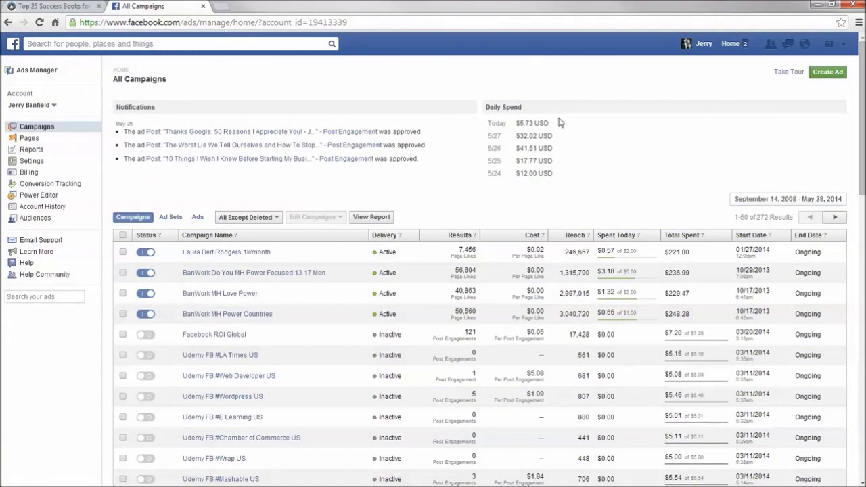
- Start creating a new ad from the All Campaigns overview
click(829, 73)
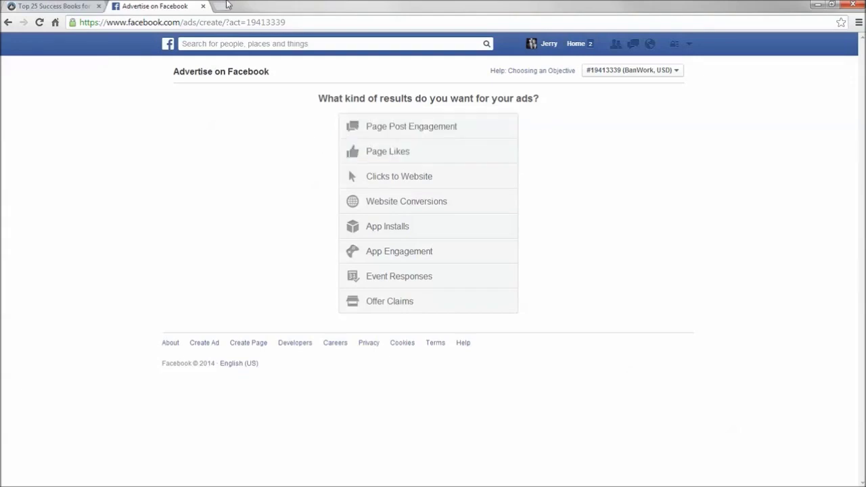
- Look through the posts in the blog's Facebook Ads category, and return to the Top 25 Success Books post
click(54, 5)
scroll(621, 182, up, 10)
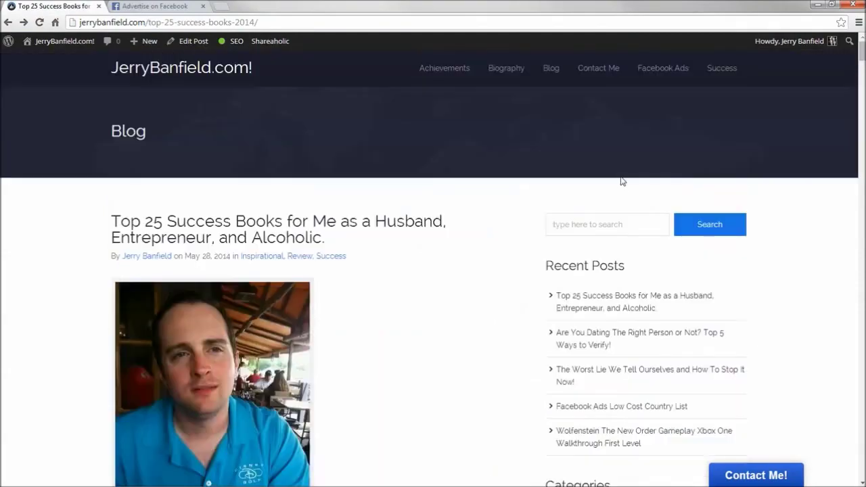
click(656, 70)
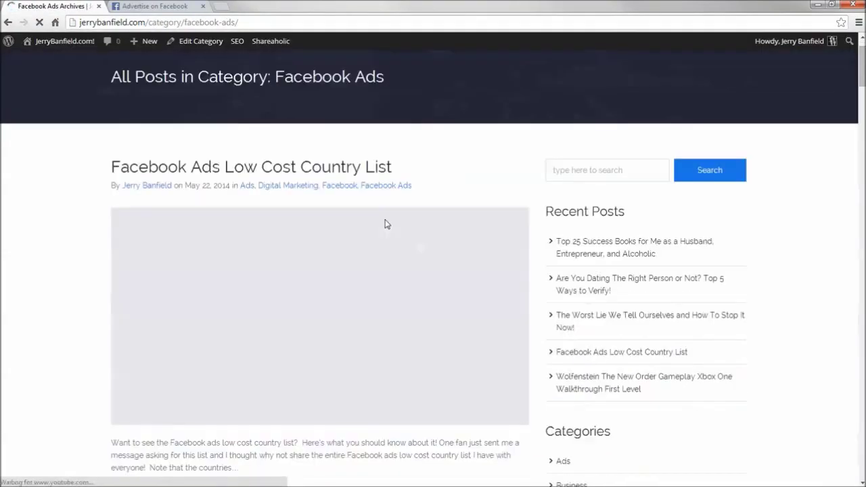
scroll(386, 234, down, 5)
scroll(387, 243, down, 20)
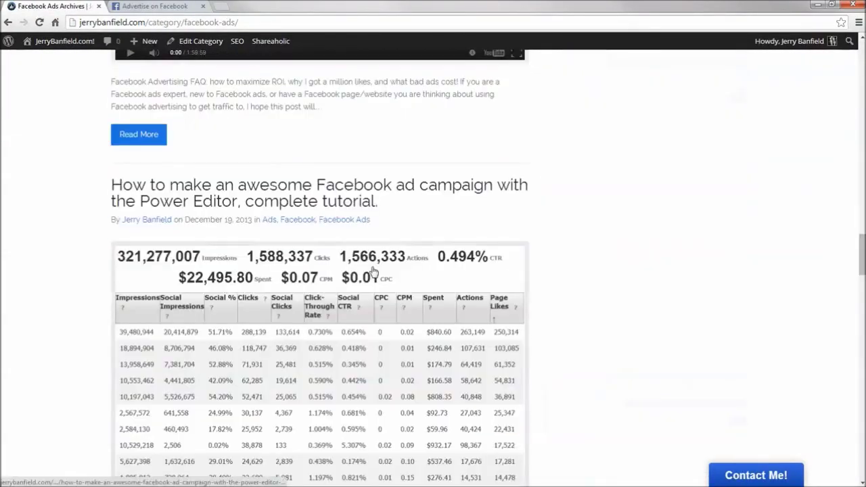
scroll(372, 272, down, 15)
scroll(415, 294, up, 20)
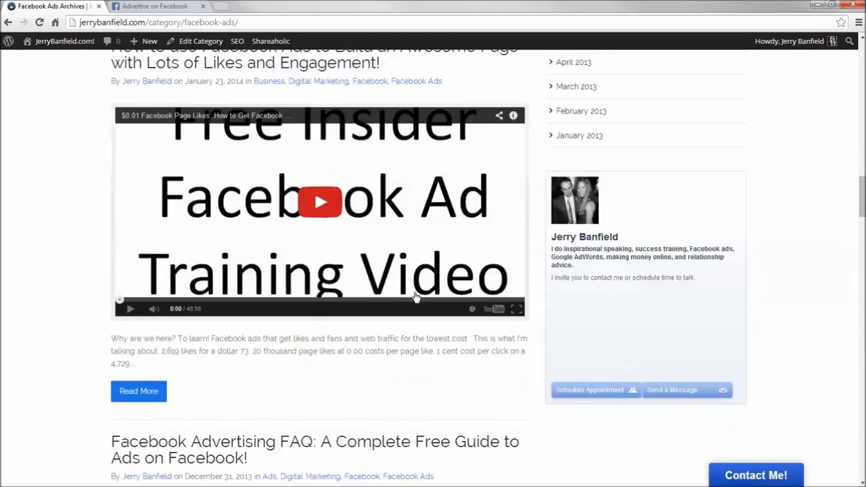
scroll(414, 295, up, 15)
click(331, 161)
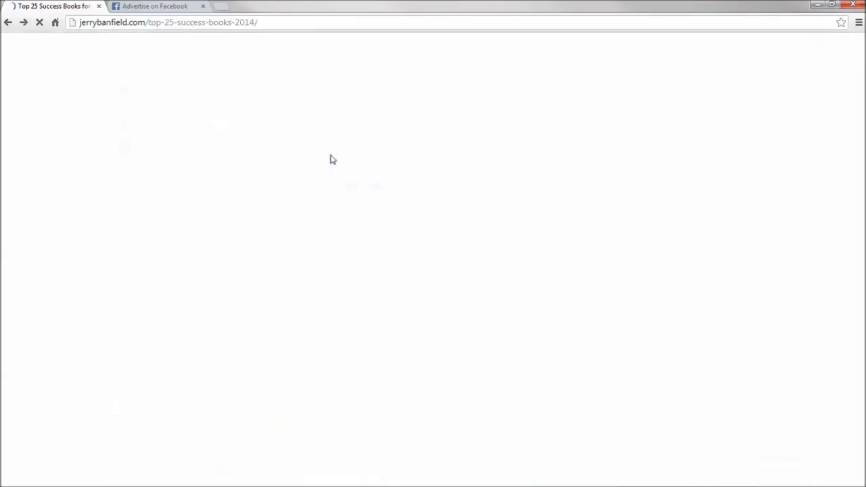
- Back in the Facebook ad creation page, choose Page Likes as the objective and BanWork as the page to promote
click(161, 6)
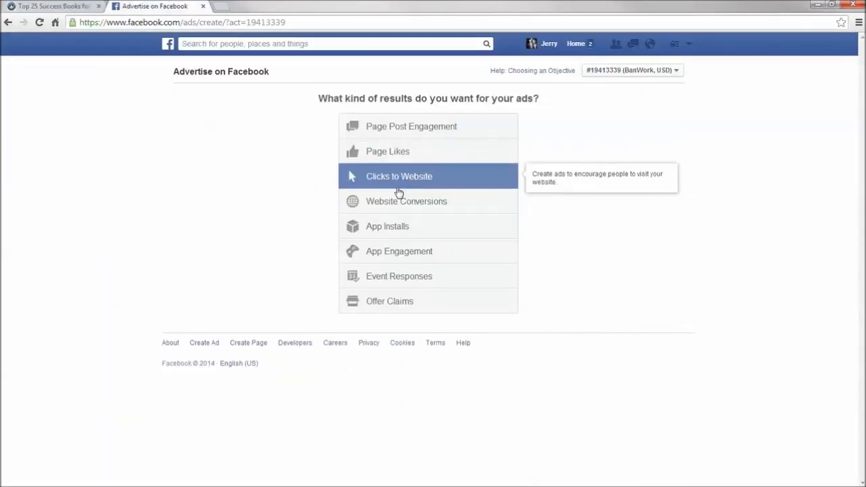
click(401, 153)
click(474, 227)
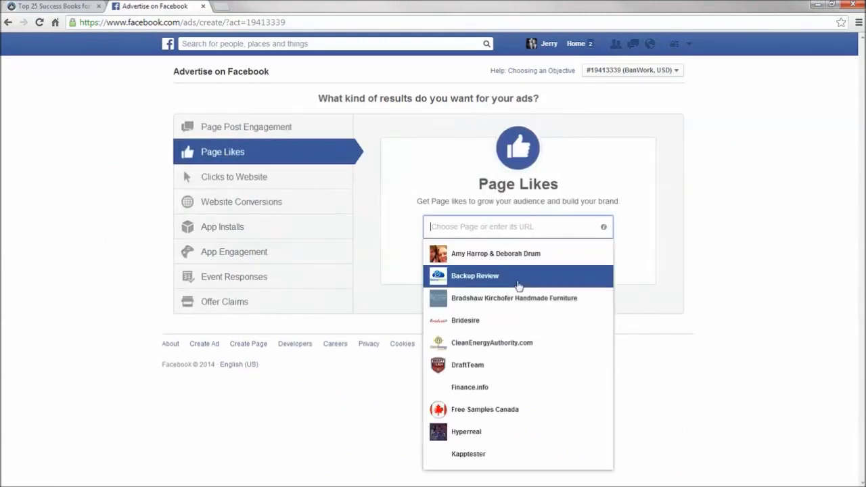
text(ban)
click(491, 257)
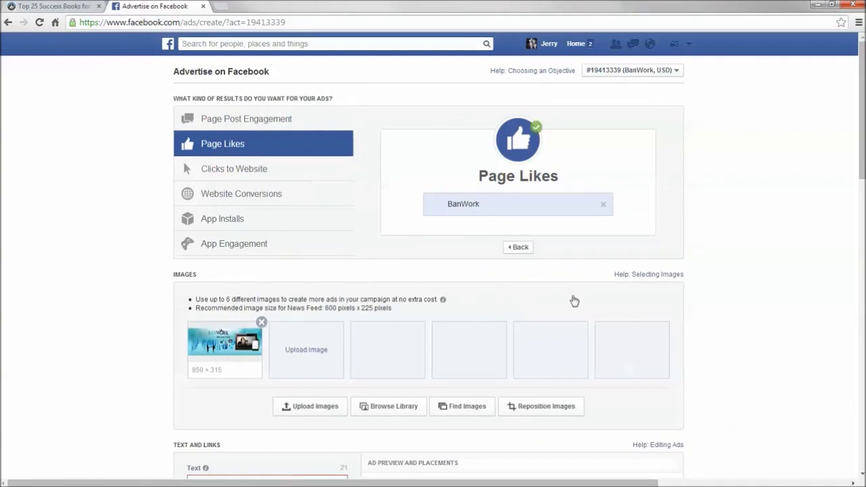
- Clear the prefilled text of the BanWork ad
scroll(574, 300, down, 3)
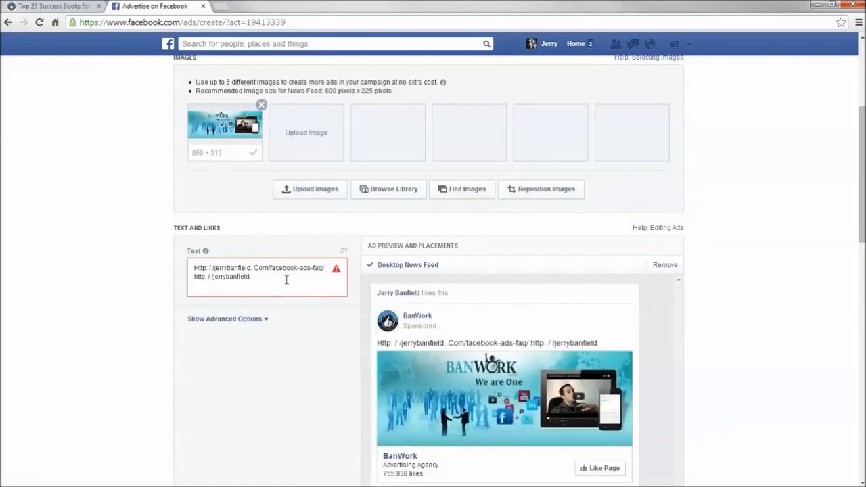
click(286, 280)
mouse_move(338, 274)
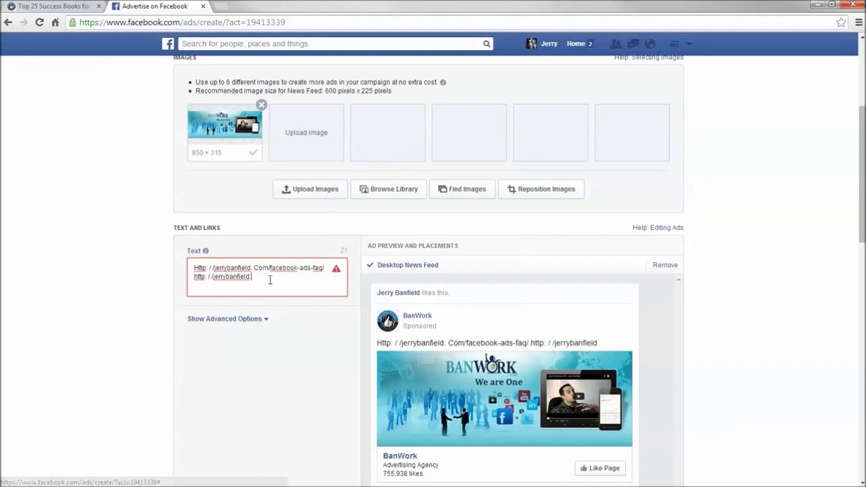
key(ctrl+a)
key(BackSpace)
- Set the audience's minimum age to 26
scroll(314, 347, down, 6)
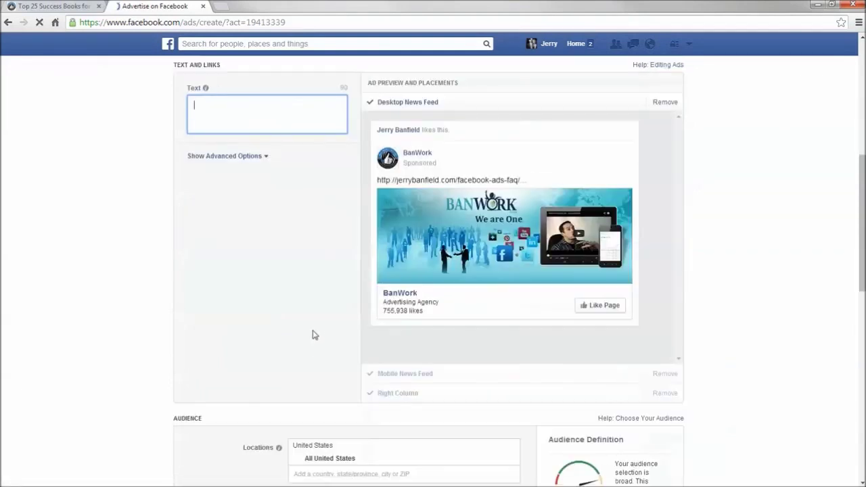
click(312, 278)
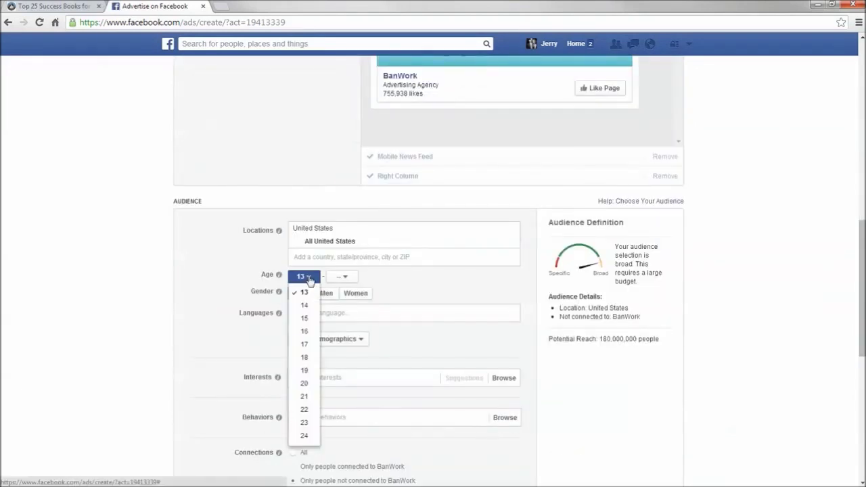
scroll(305, 356, down, 2)
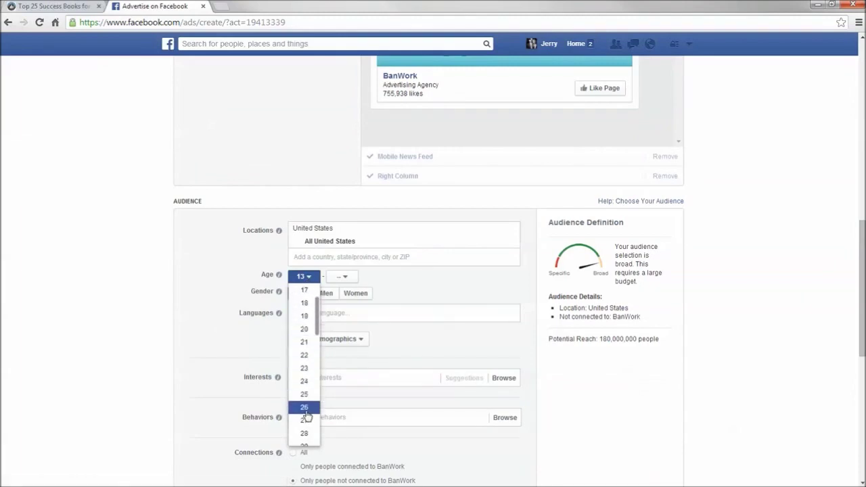
click(305, 408)
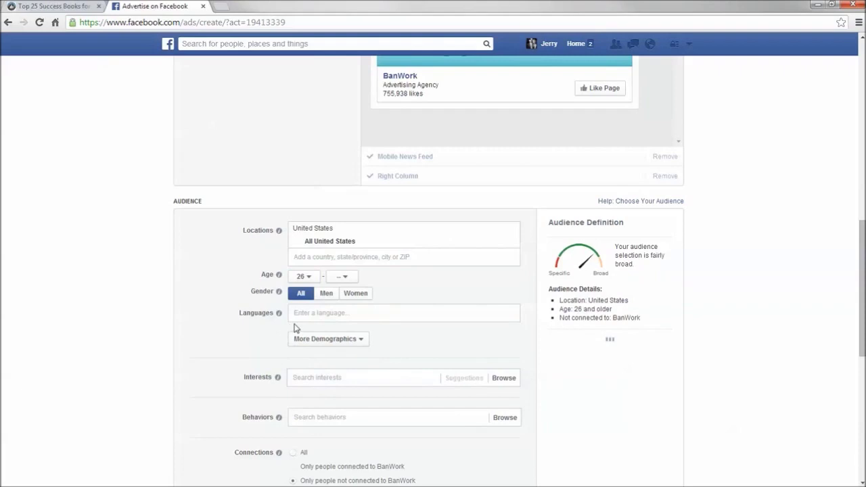
click(331, 314)
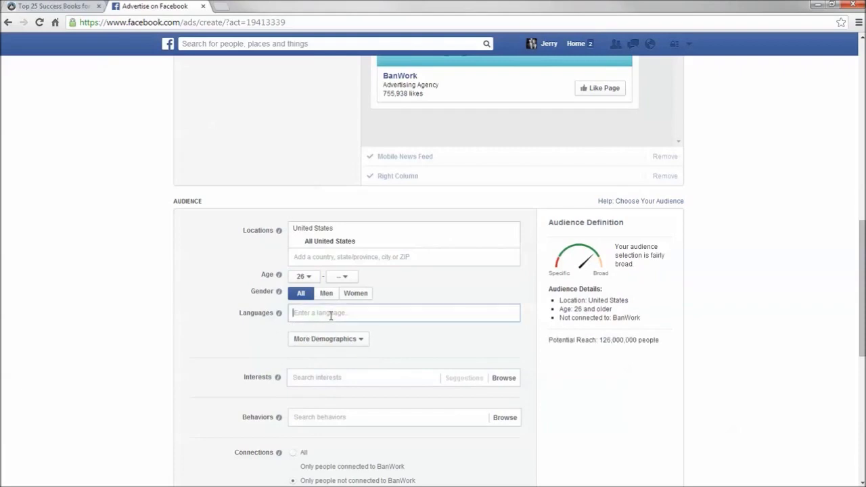
scroll(331, 315, down, 3)
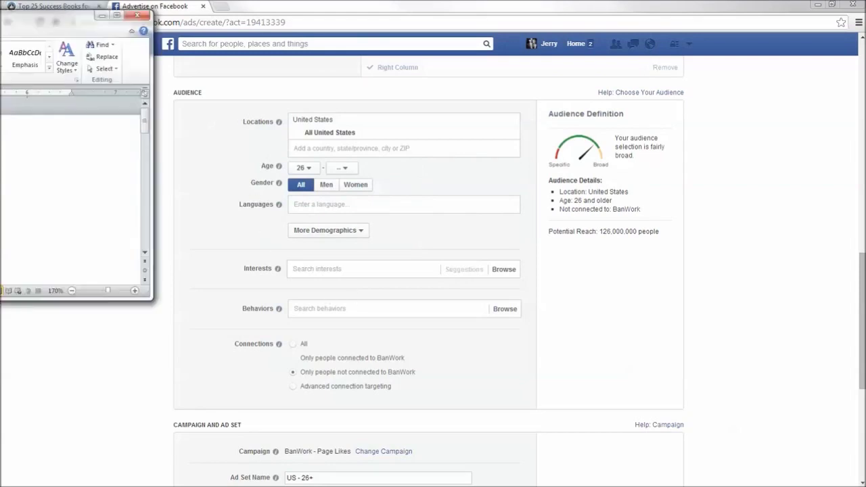
- In the blank Word document, write the heading "Step 1:" and below it the line "Find interests to target in groups"
text(Step 1:)
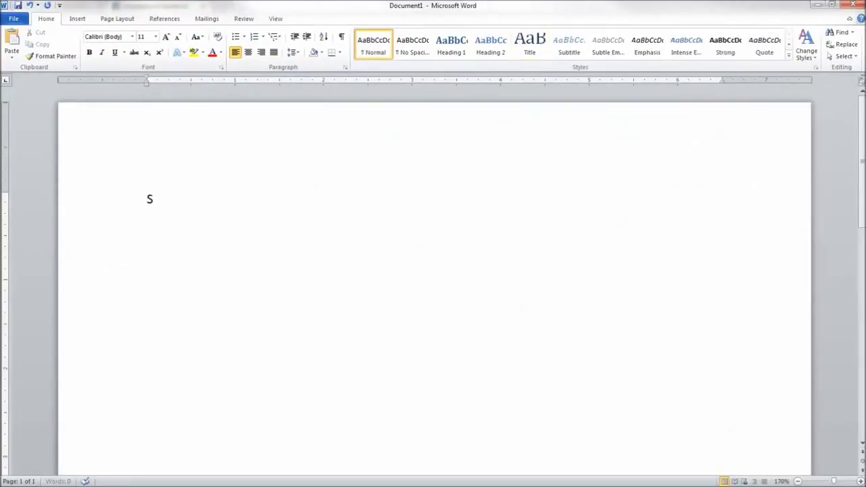
key(Return)
text(Creat)
key(BackSpace)
key(BackSpace)
key(BackSpace)
key(BackSpace)
key(BackSpace)
text(Find interests to target)
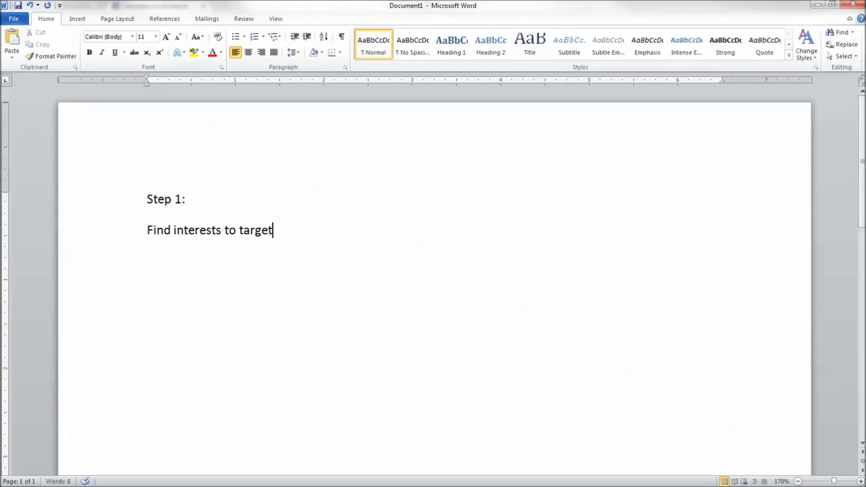
text( in groups)
- Add "Step 2:" and below it "Create dark posts in the power editor specifically for those interest groups"
key(Return)
text(Steop)
key(BackSpace)
key(BackSpace)
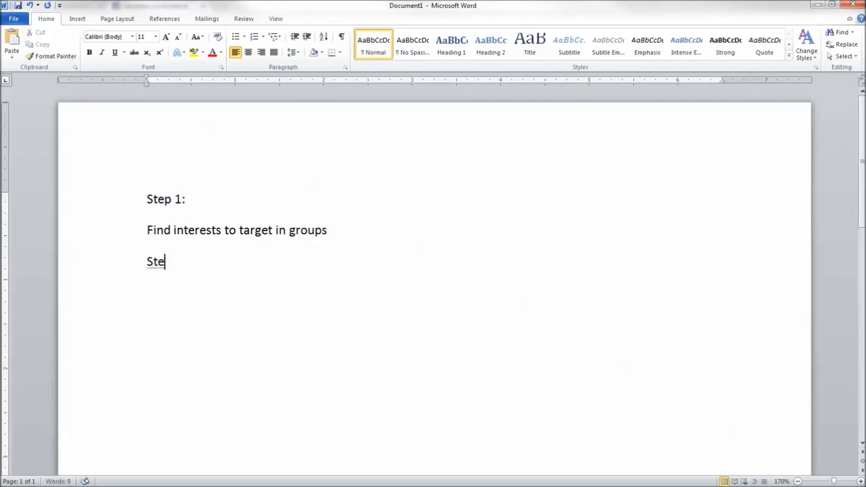
text(p 2:)
key(Return)
text(D)
key(BackSpace)
text(Create dark post)
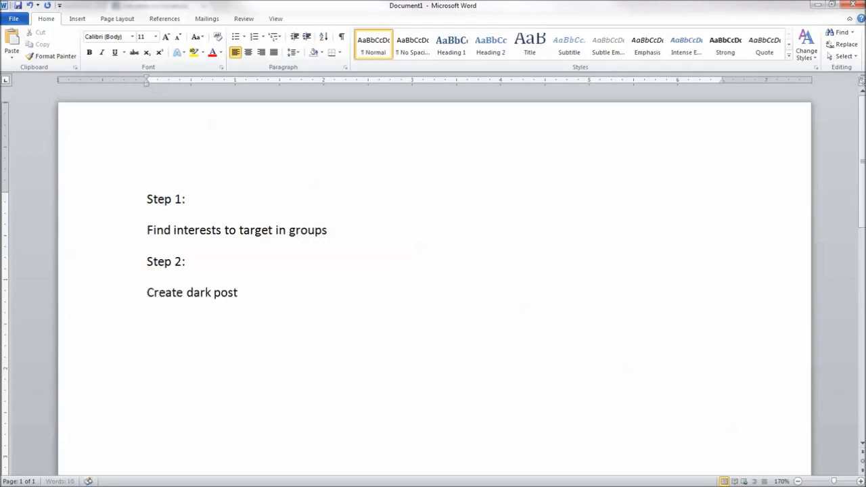
text(s in the power editr)
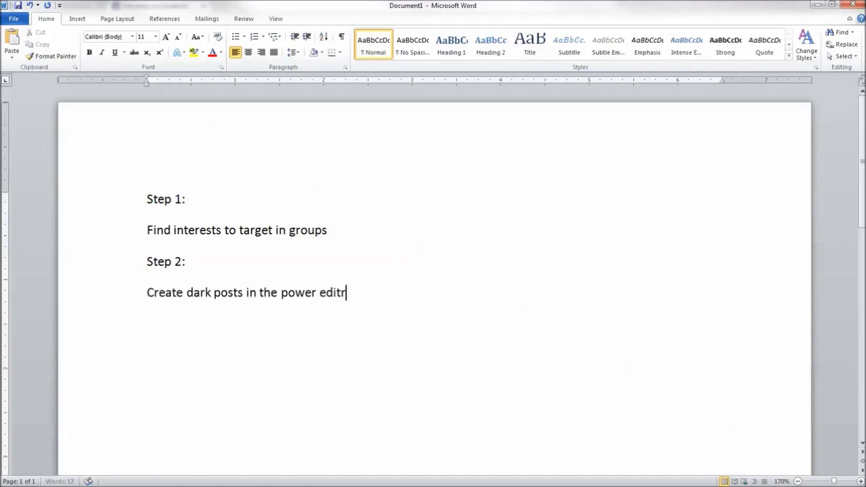
key(BackSpace)
text(or specifically for those inte)
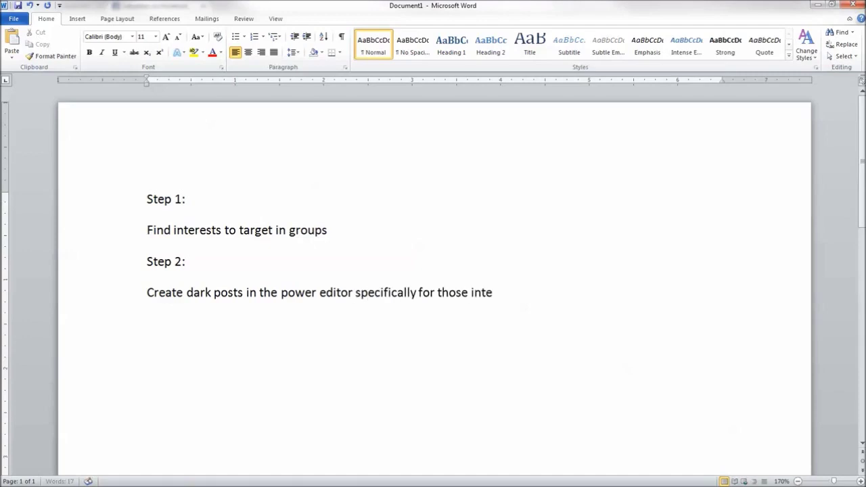
text(rest groups)
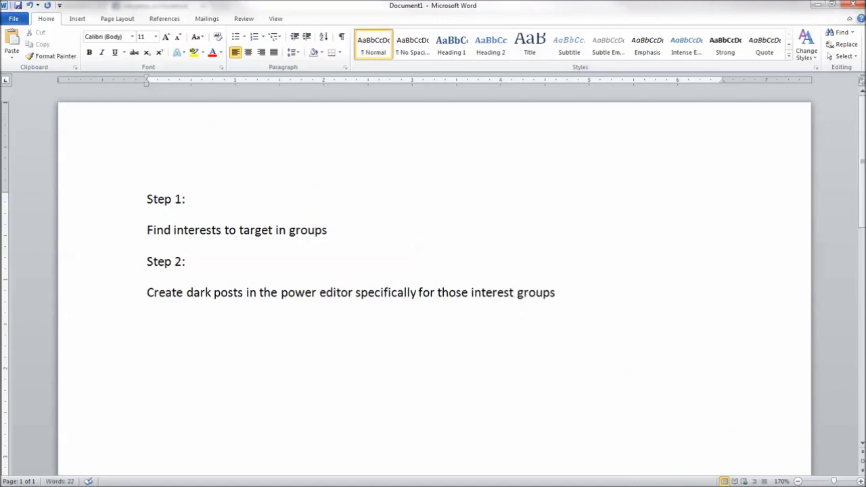
- Switch to the blog post in the browser and examine the Top 25 Success Books list for interests to target
key(alt+Tab)
click(45, 6)
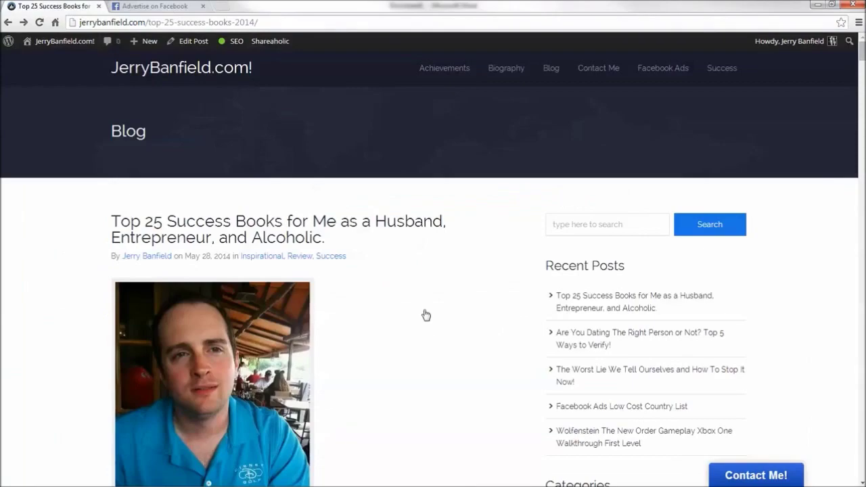
scroll(410, 316, down, 20)
scroll(391, 273, up, 6)
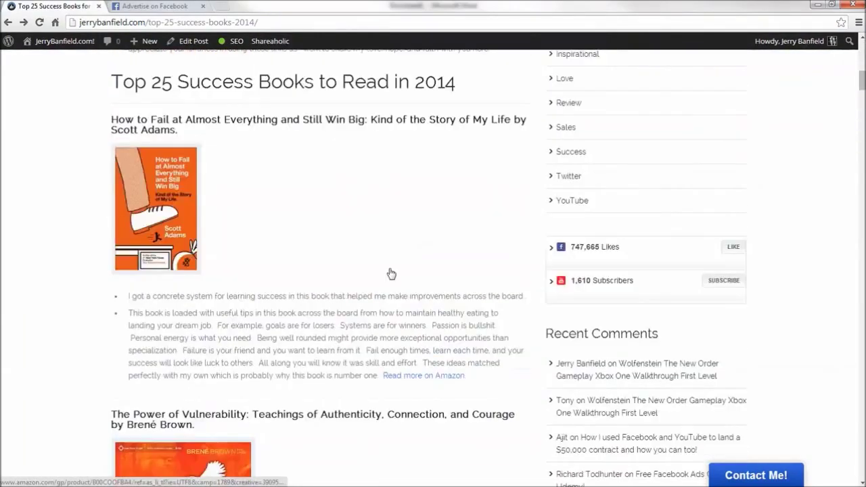
scroll(391, 272, down, 5)
scroll(390, 273, up, 5)
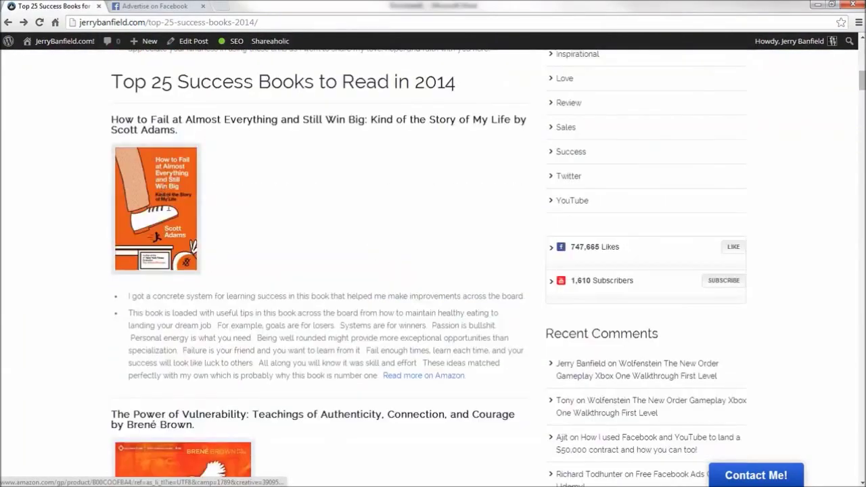
scroll(207, 196, down, 13)
scroll(209, 204, up, 7)
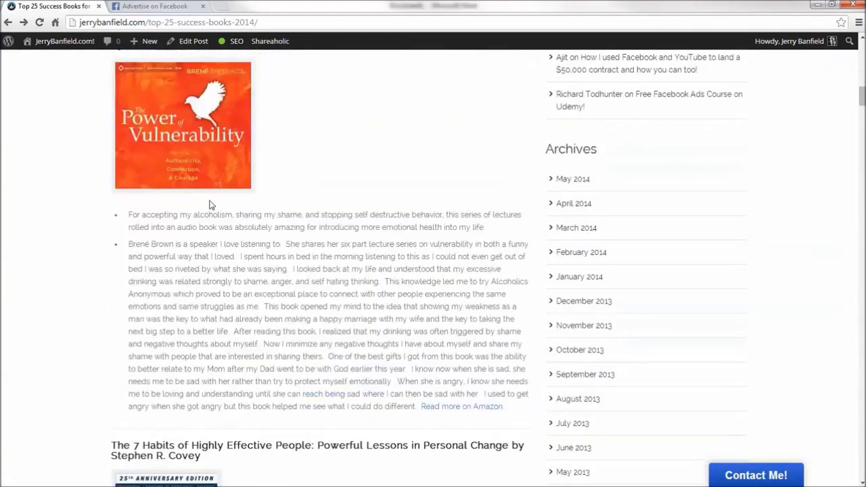
scroll(209, 205, up, 5)
scroll(169, 239, down, 4)
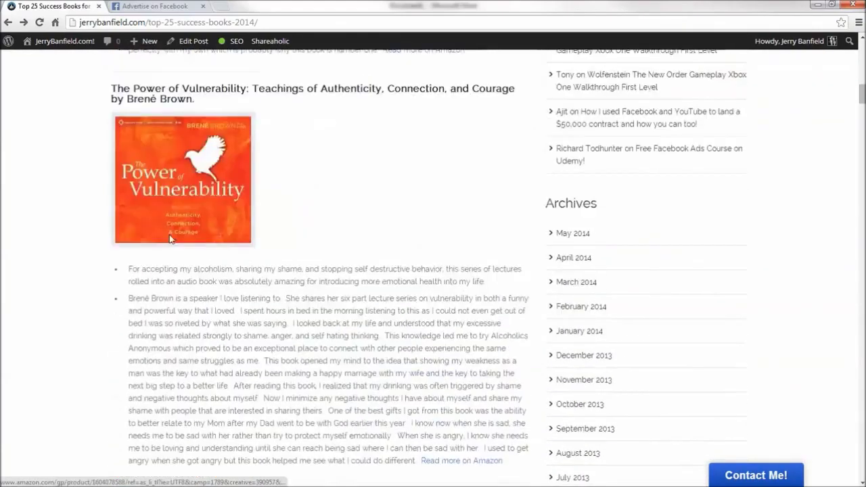
scroll(176, 247, down, 8)
scroll(206, 263, down, 6)
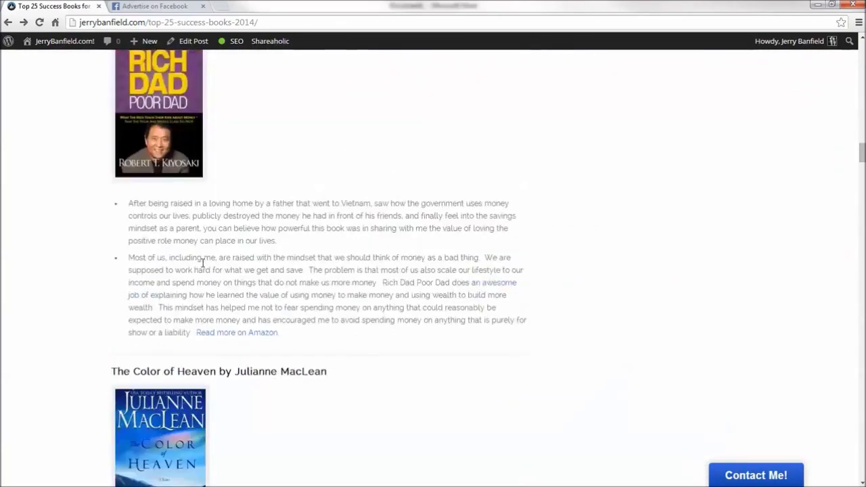
scroll(203, 263, down, 15)
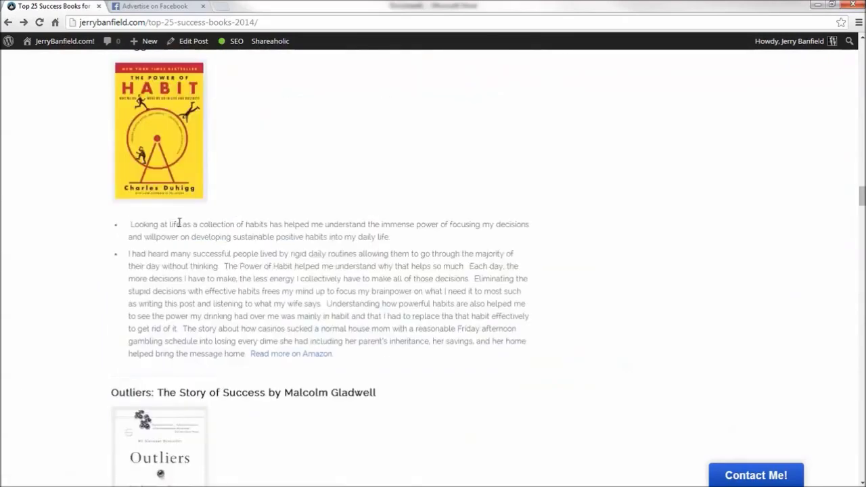
scroll(190, 234, down, 10)
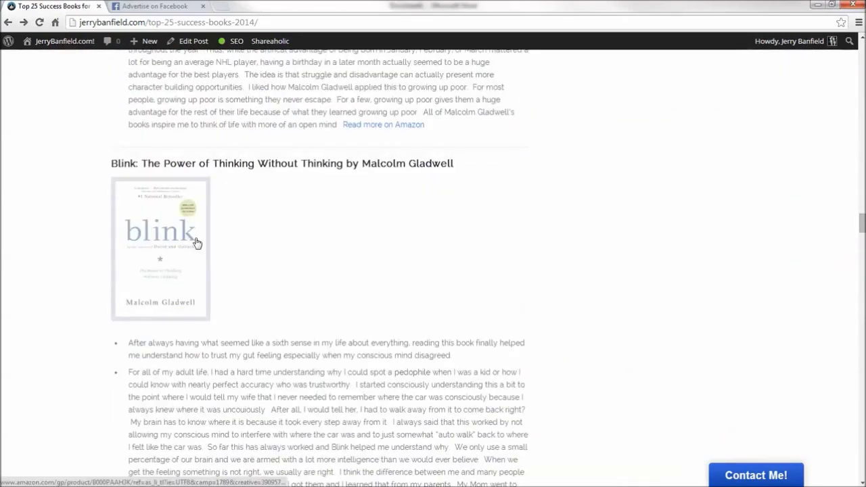
scroll(196, 242, down, 15)
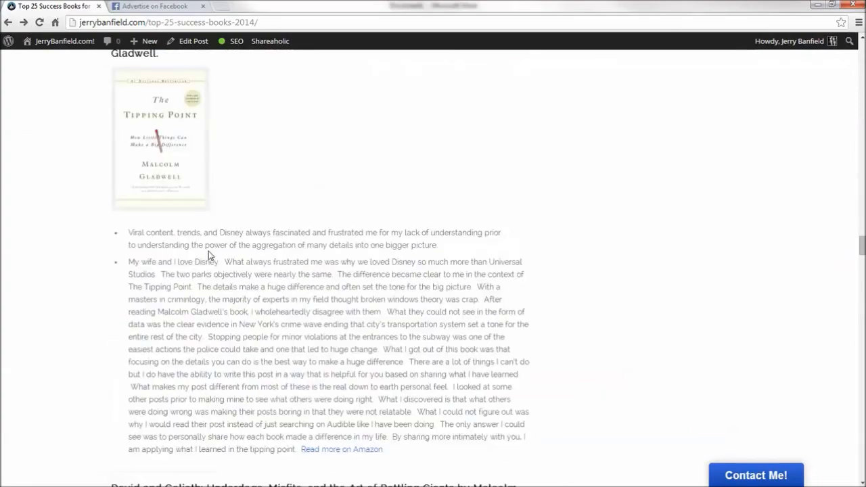
scroll(190, 266, down, 15)
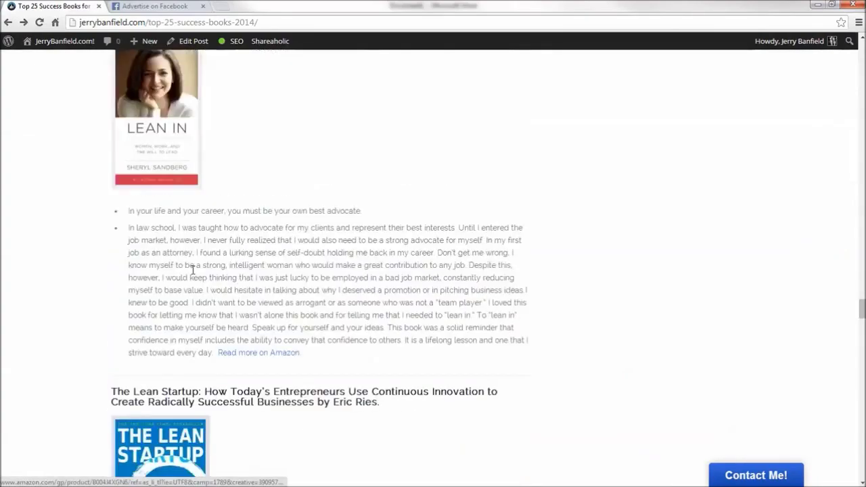
scroll(608, 280, up, 20)
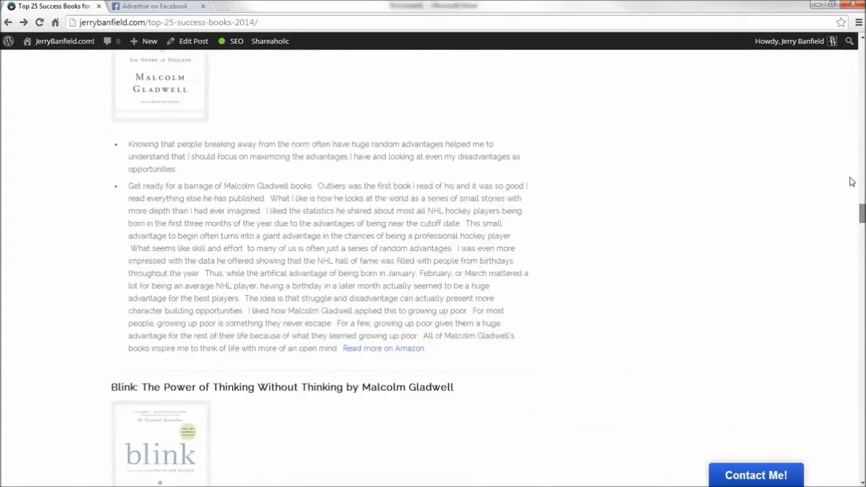
- In the Word document, add the heading "Interests" two lines below the Step 2 text
scroll(277, 196, down, 9)
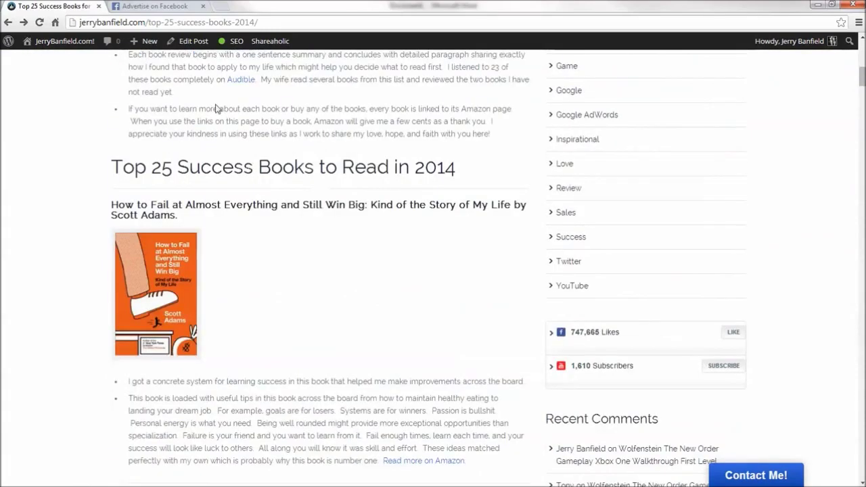
click(154, 6)
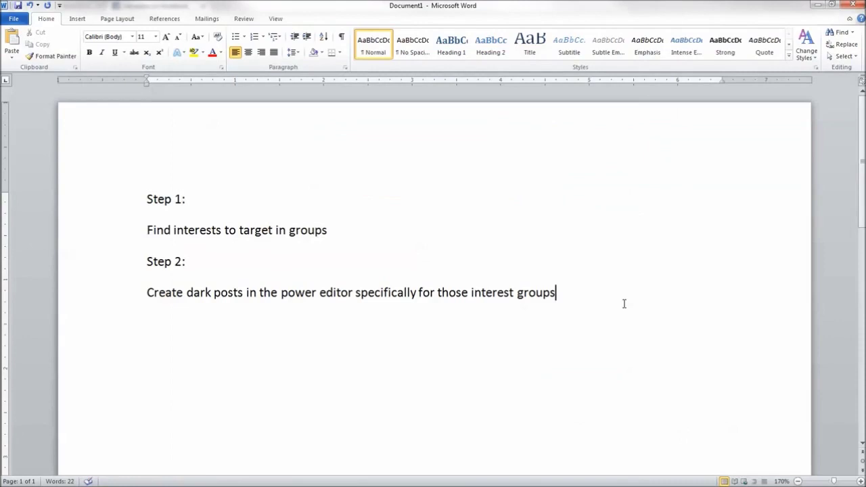
key(Return)
key(Return)
scroll(548, 253, down, 3)
text(I)
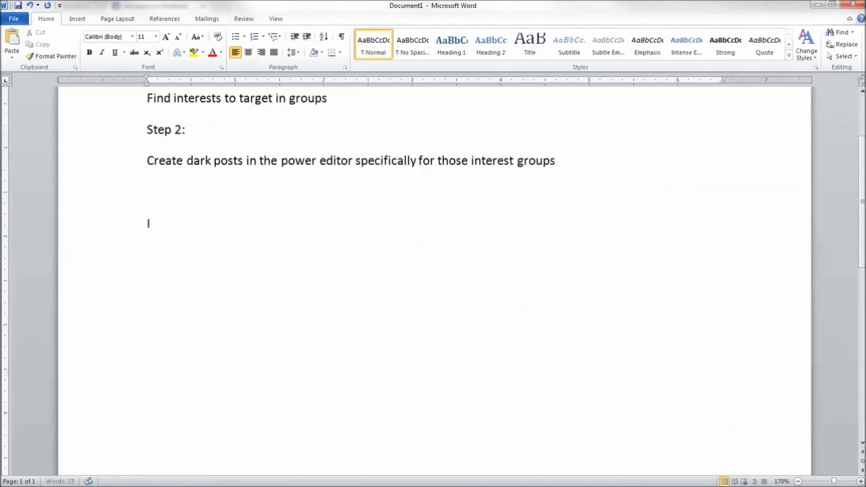
text(nterests)
- Switch to the Facebook ad in the browser and search the audience interests for "scott adams", the first author on the blog list
drag(561, 5, 0, 30)
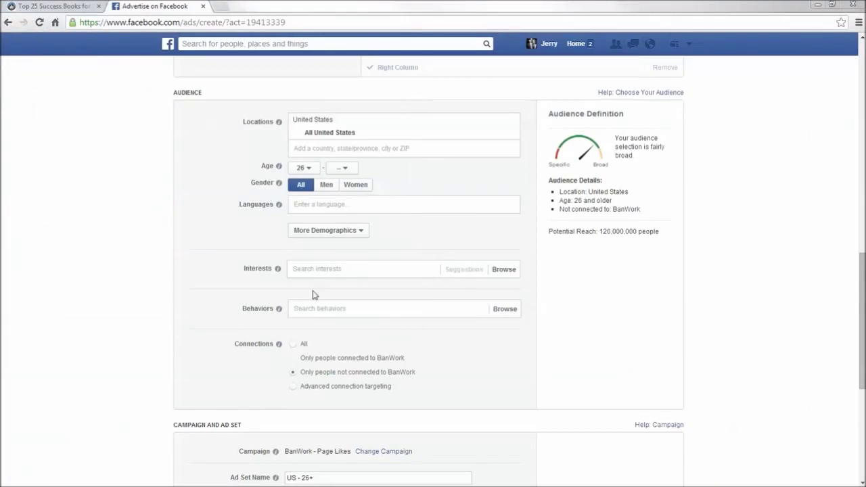
click(311, 270)
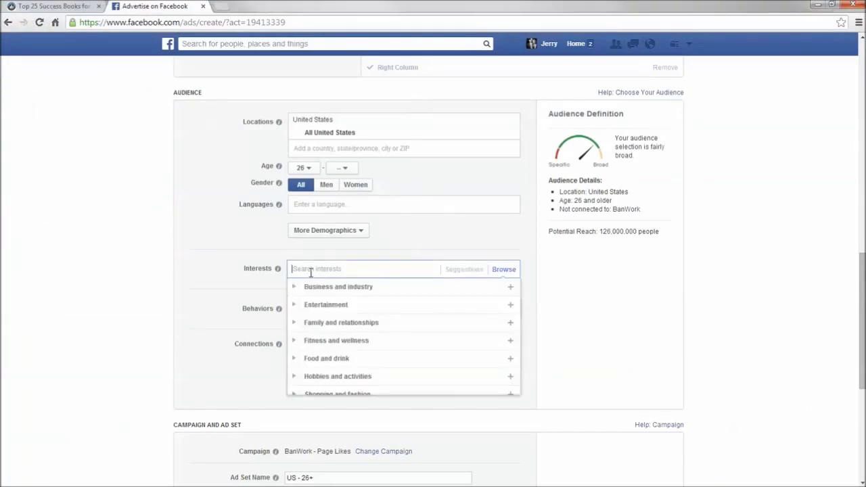
click(87, 6)
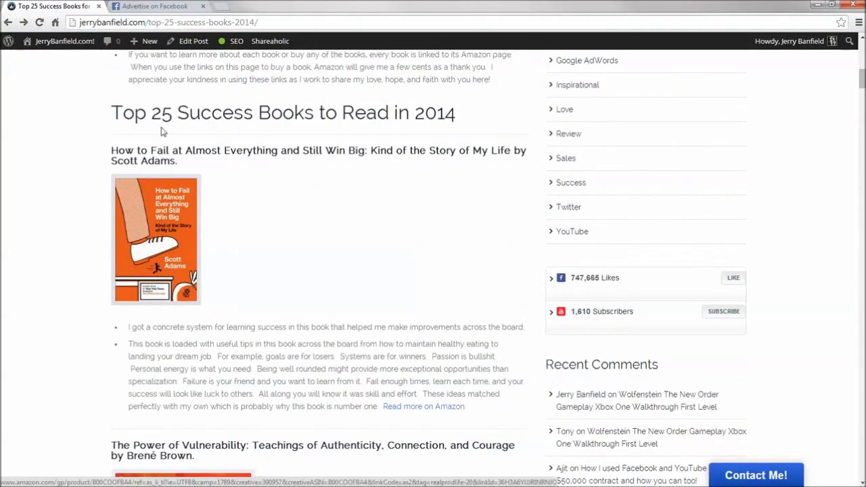
click(163, 6)
text(scot)
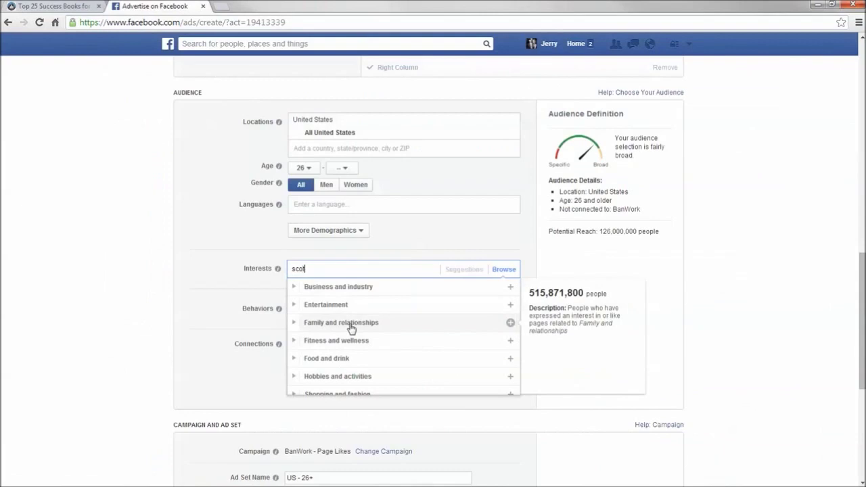
text(ts)
key(BackSpace)
text(a)
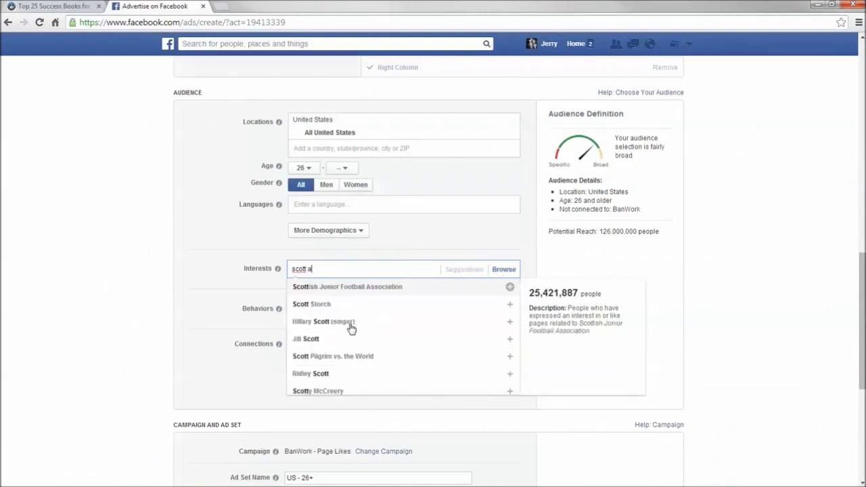
text(dams)
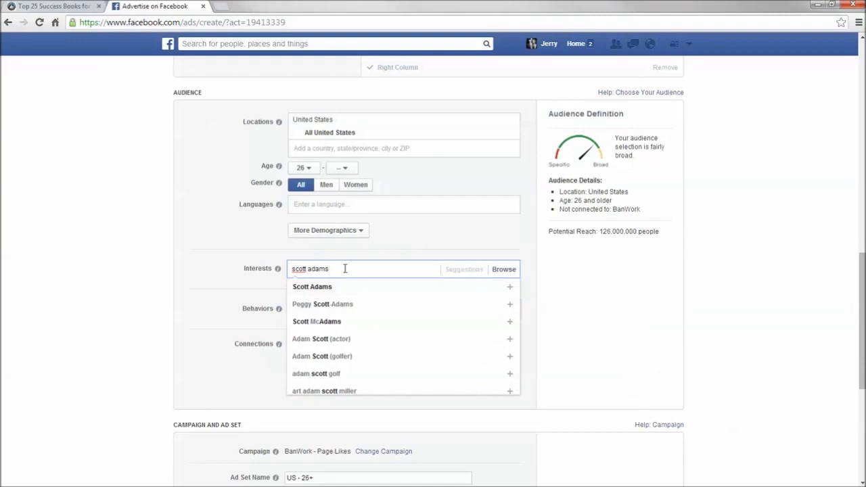
- Replace the interest search with "dilbert" to check the matching interests, and clear the entry
drag(345, 268, 271, 271)
text(d)
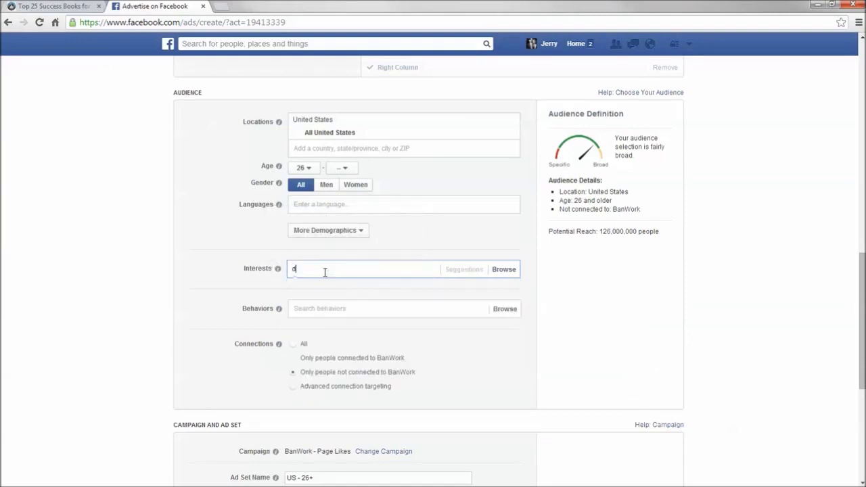
text(ilbert)
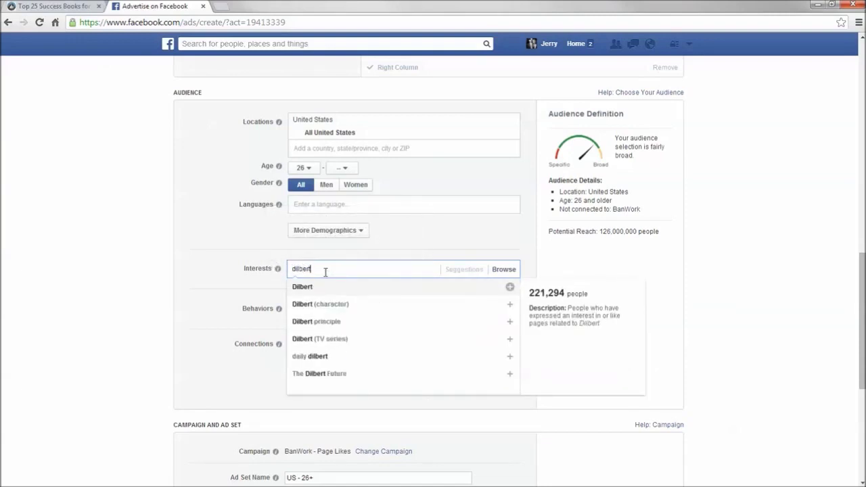
key(BackSpace)
key(BackSpace)
key(BackSpace)
key(BackSpace)
key(BackSpace)
key(BackSpace)
key(BackSpace)
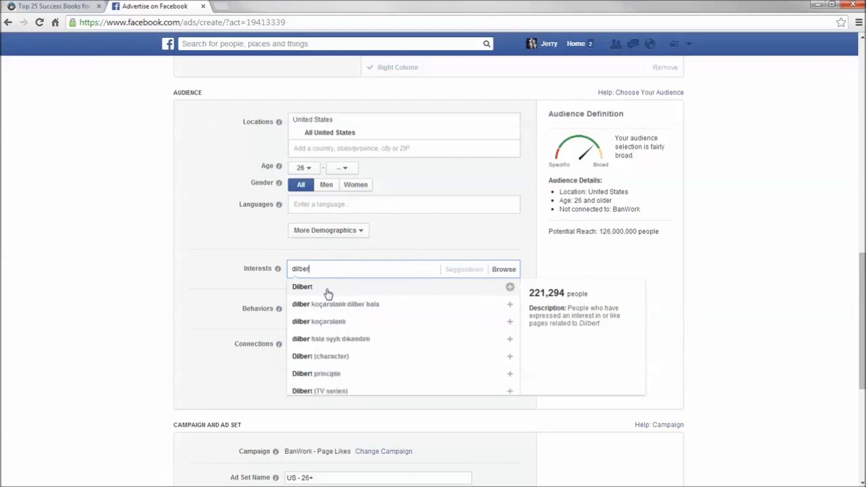
click(340, 268)
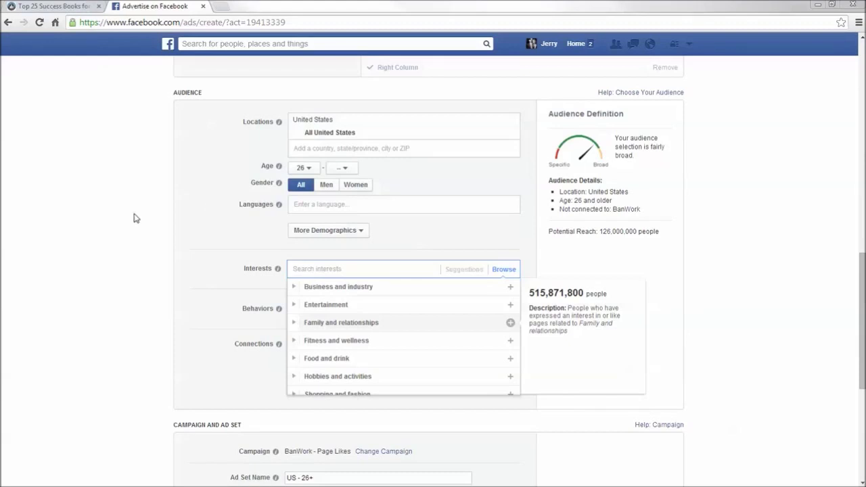
- Search the audience interests for "dilbert" once more and empty the interest search
click(316, 270)
text(dilber)
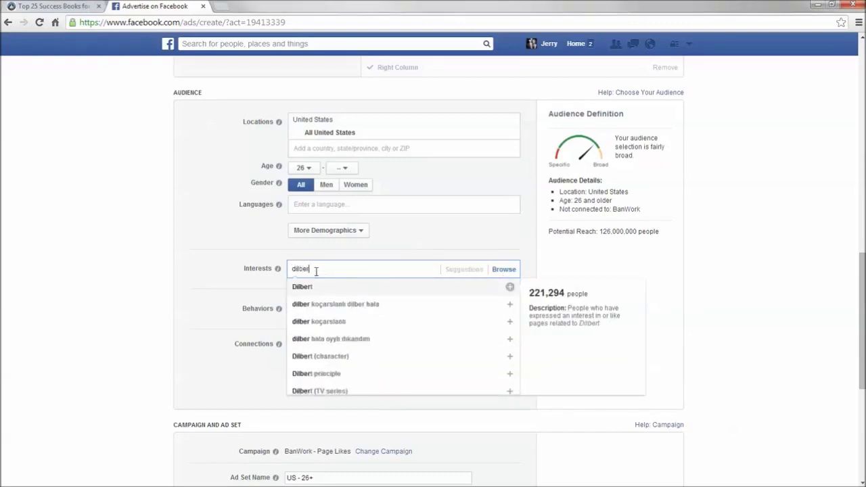
text(t)
key(BackSpace)
key(BackSpace)
key(BackSpace)
key(BackSpace)
key(BackSpace)
key(BackSpace)
key(BackSpace)
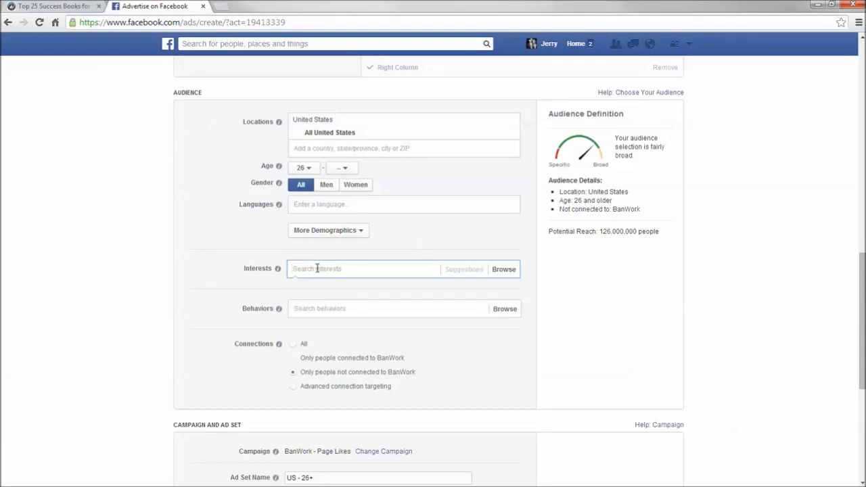
- Open Facebook in a new browser tab, search for Dilbert and open the official Dilbert fictional character page
click(54, 6)
click(174, 6)
click(222, 7)
click(139, 42)
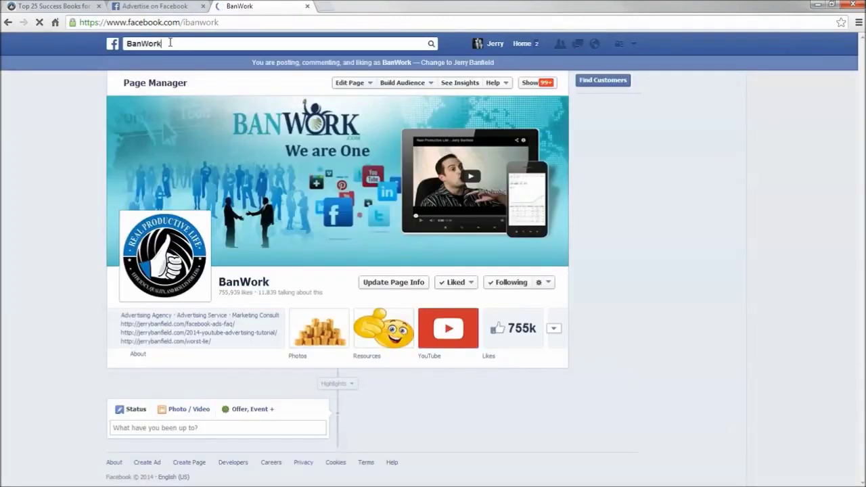
click(170, 41)
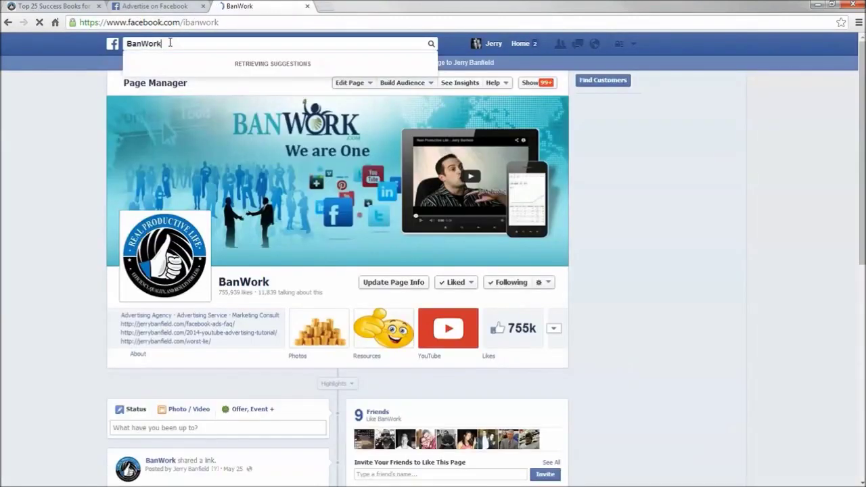
double_click(155, 40)
text(di)
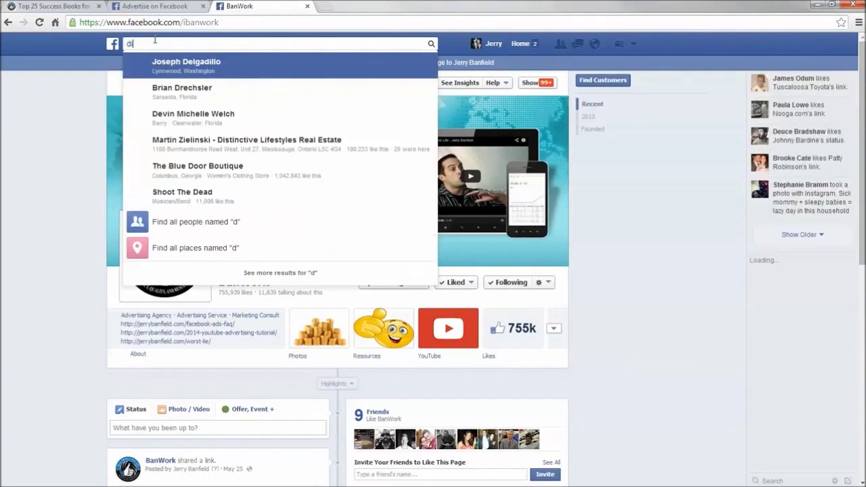
text(lbrrt)
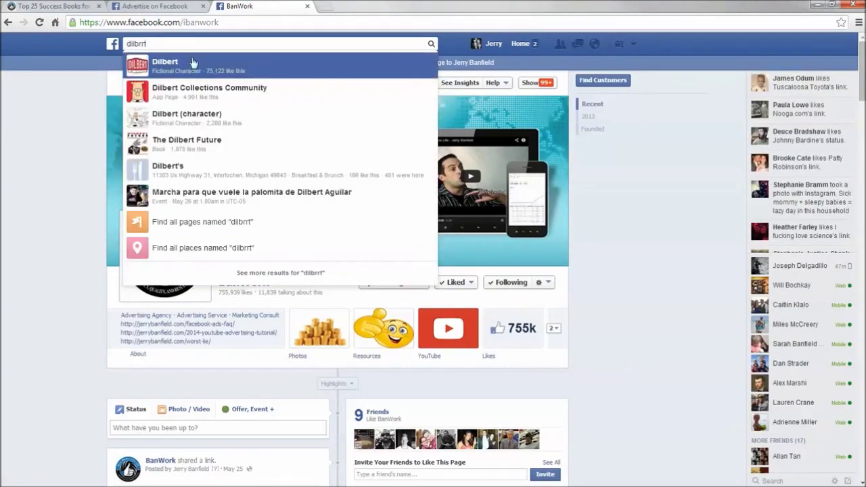
click(197, 67)
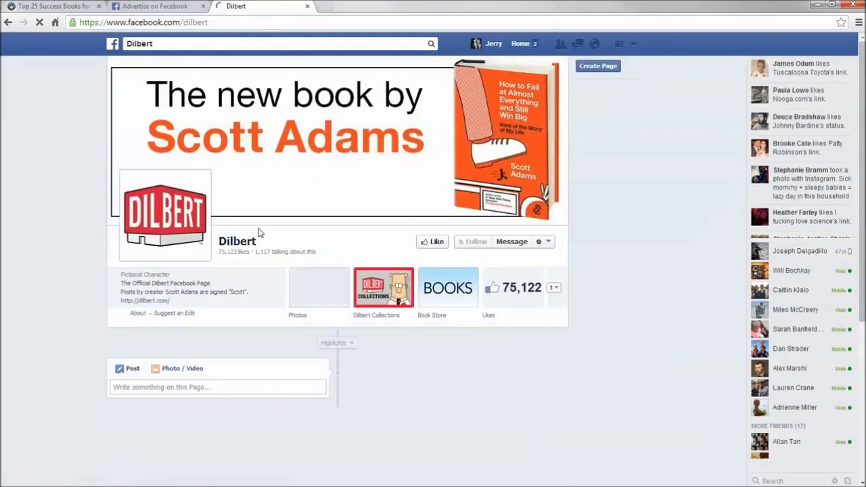
- Look over the Dilbert page and like it
scroll(265, 276, down, 2)
scroll(266, 276, down, 1)
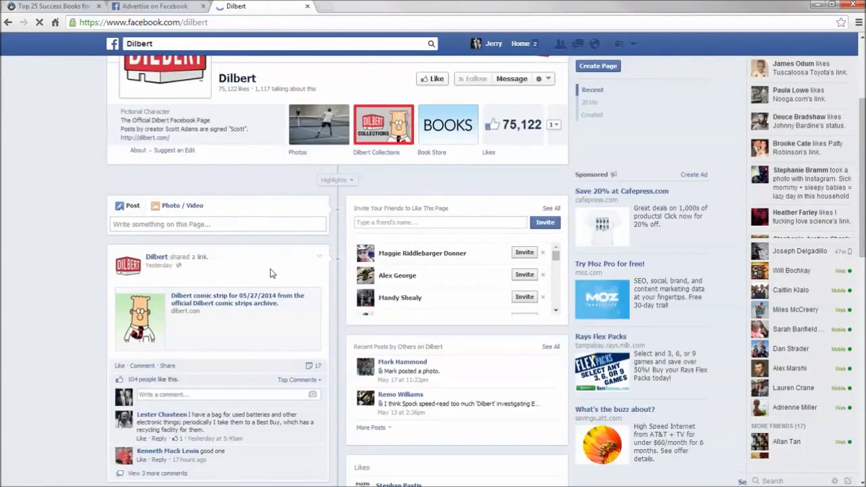
scroll(265, 230, down, 3)
scroll(264, 264, up, 6)
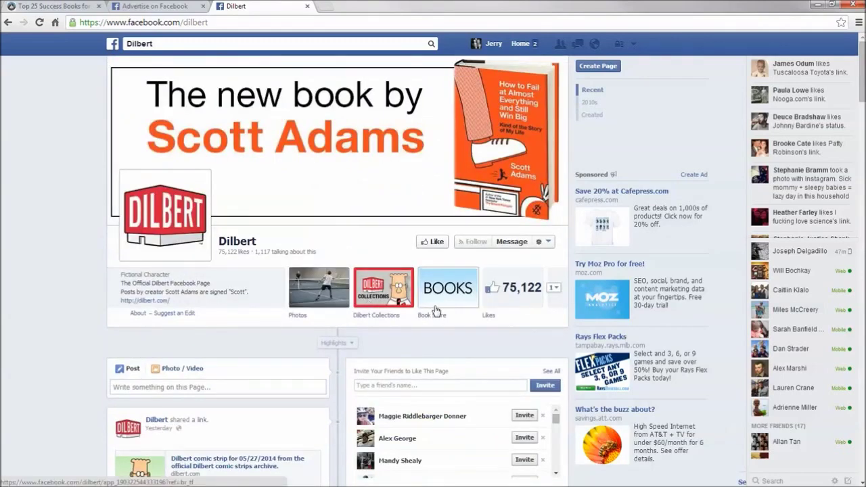
scroll(327, 291, down, 1)
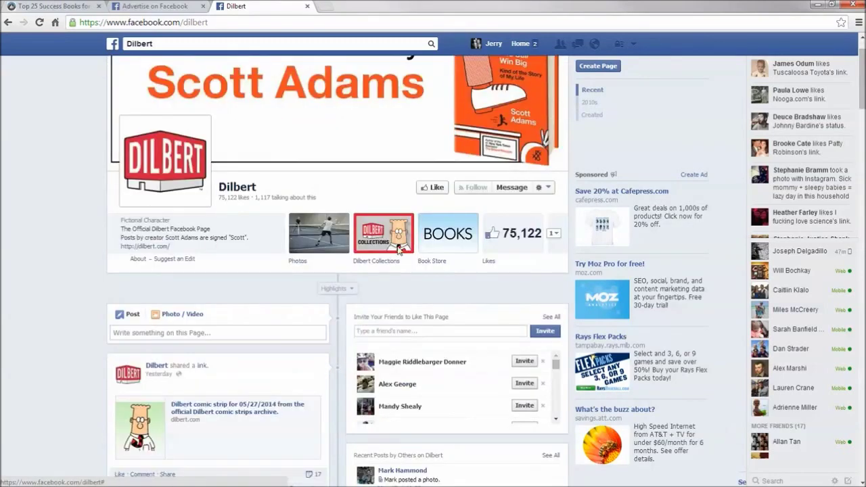
click(433, 187)
scroll(265, 369, down, 5)
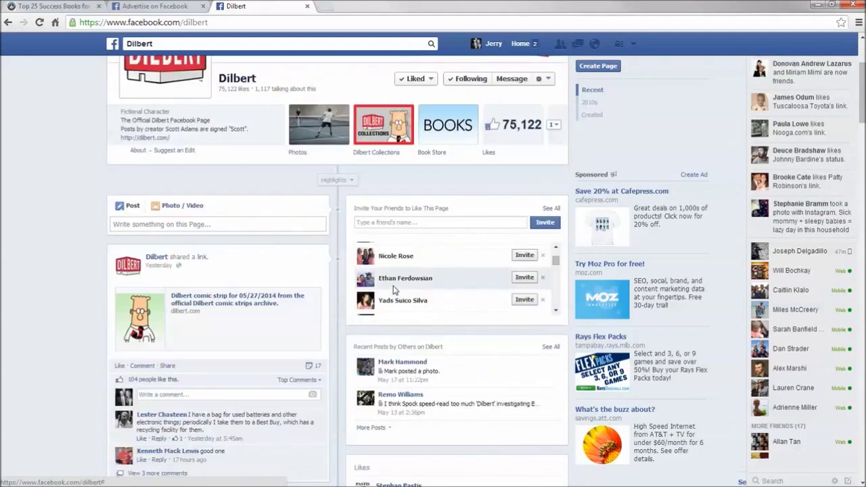
scroll(265, 368, up, 4)
scroll(266, 368, up, 3)
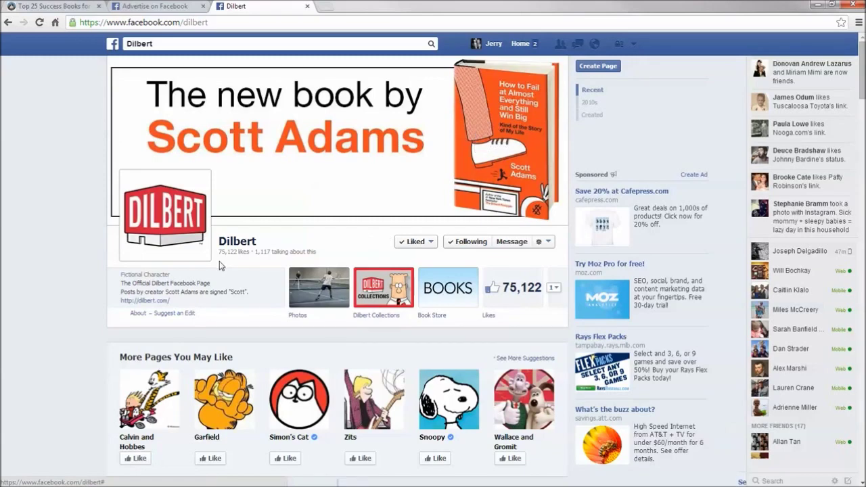
- Examine the full list of pages similar to Dilbert and the top page suggestions, and close that browser tab
scroll(341, 263, down, 2)
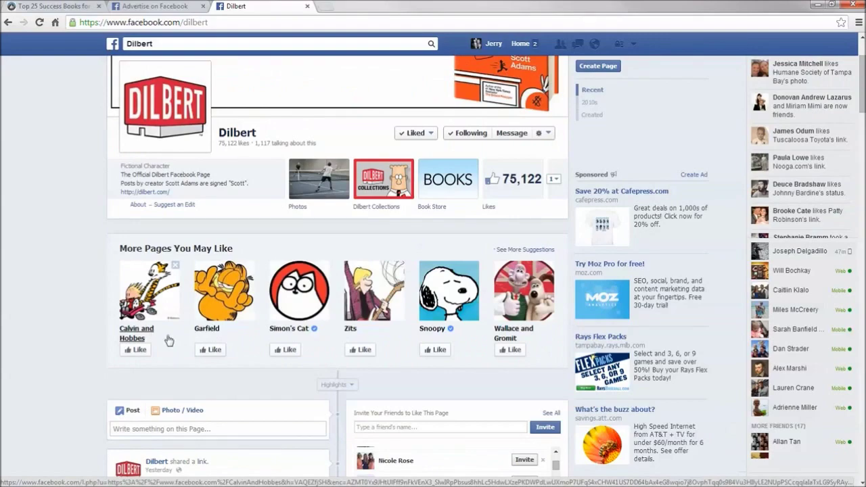
click(531, 252)
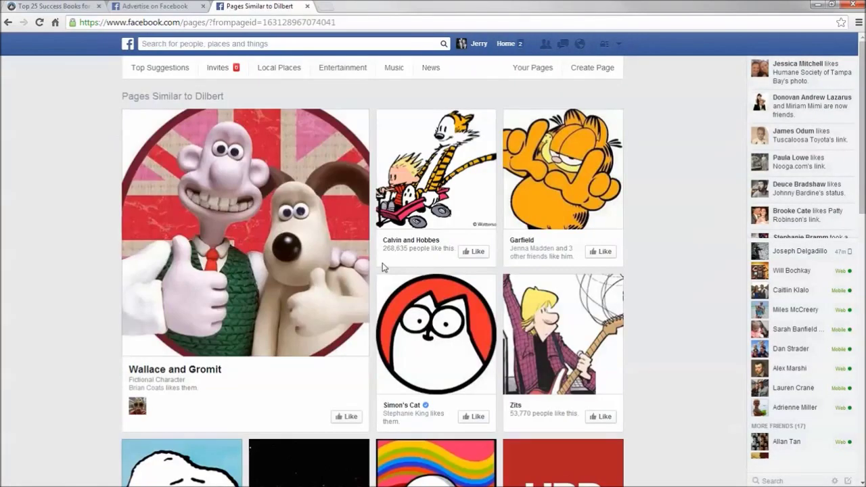
scroll(310, 264, down, 2)
scroll(313, 264, down, 3)
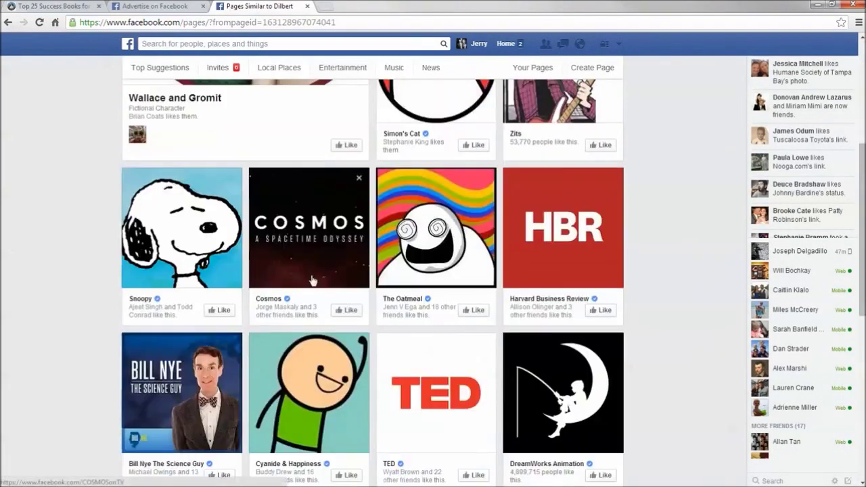
scroll(350, 165, down, 4)
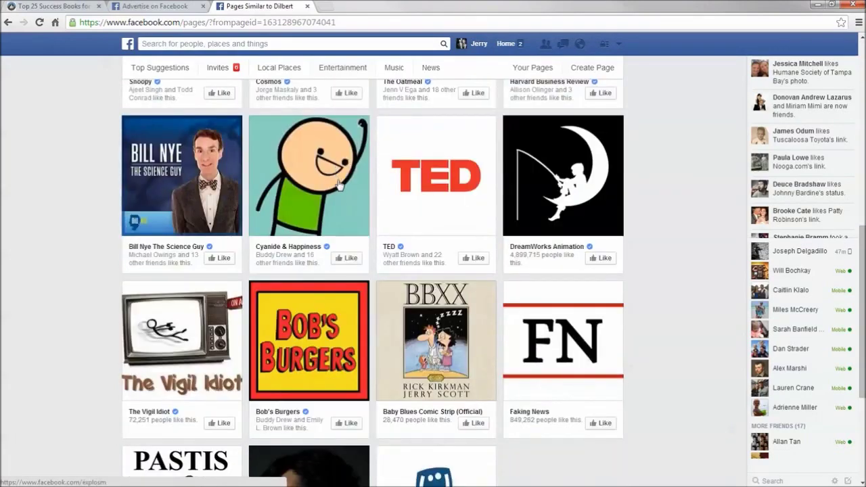
scroll(606, 210, down, 2)
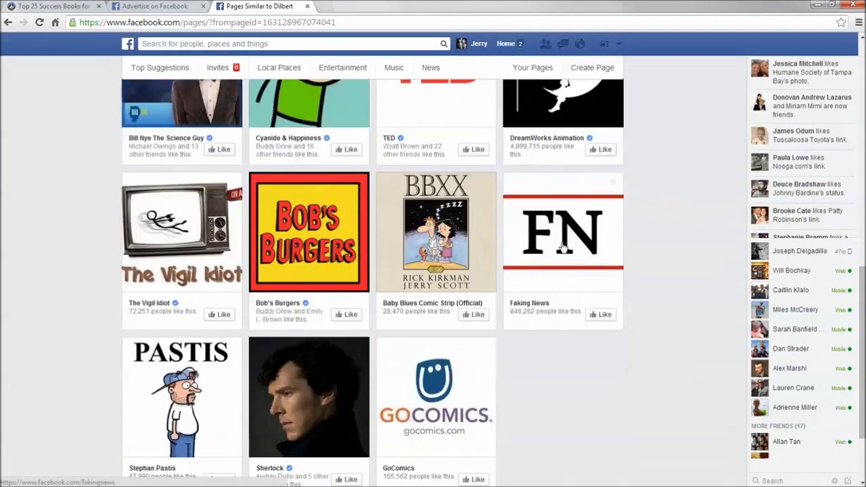
scroll(441, 264, down, 2)
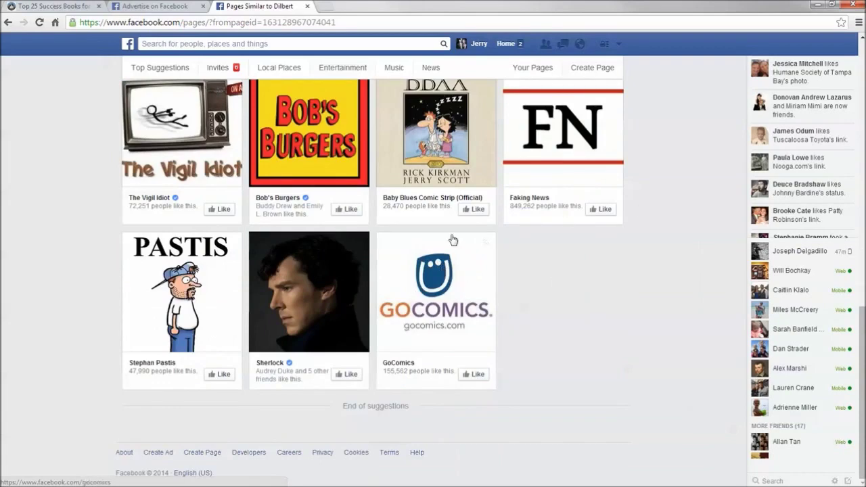
scroll(441, 245, up, 10)
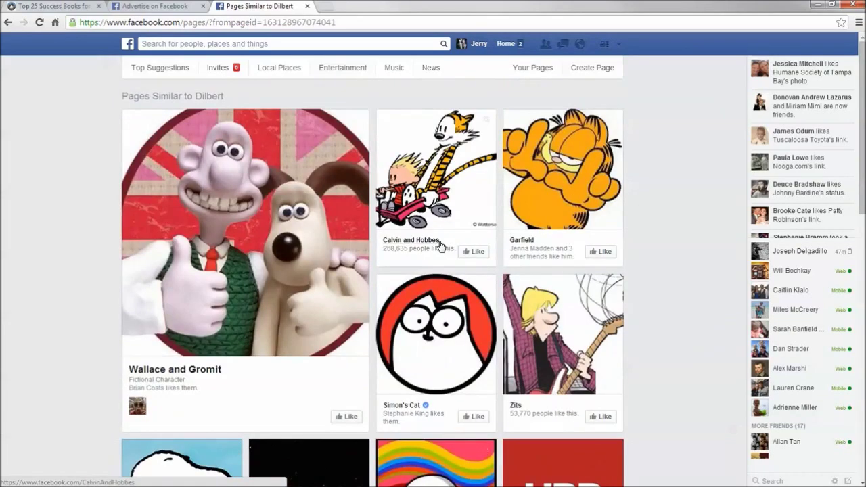
click(156, 72)
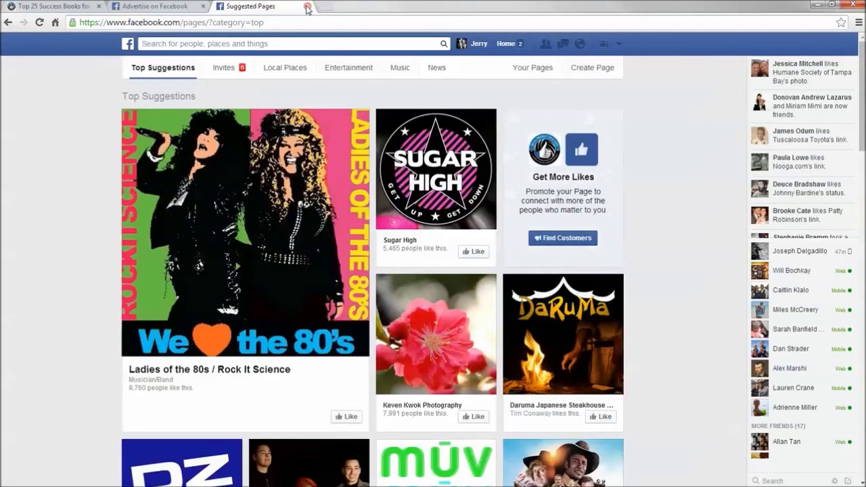
click(308, 7)
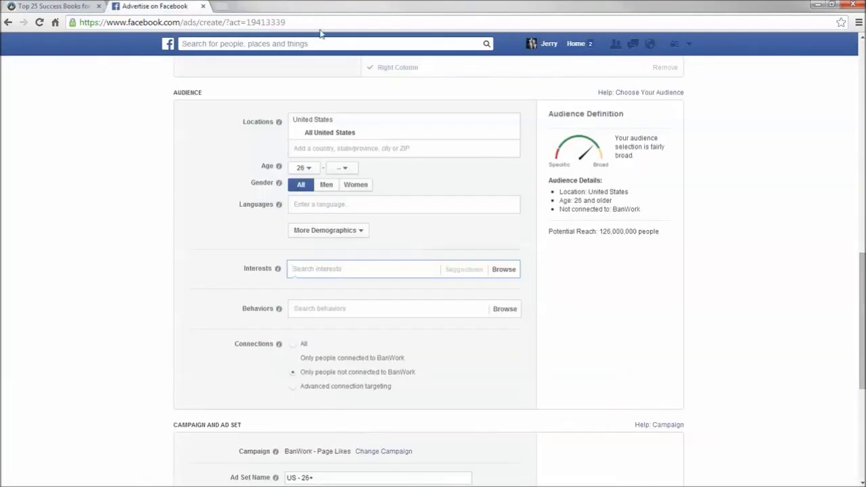
- Search the audience interests for "corporate", look over the suggested interests and empty the search
click(326, 269)
text(co)
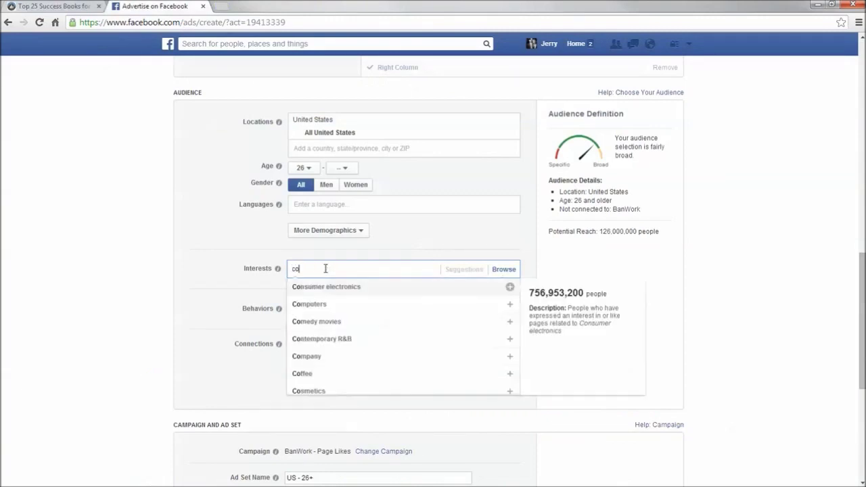
text(rp)
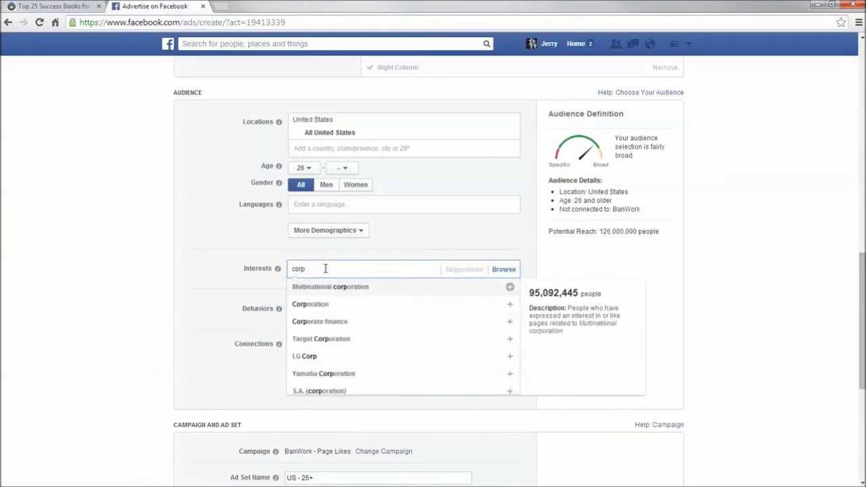
text(orate)
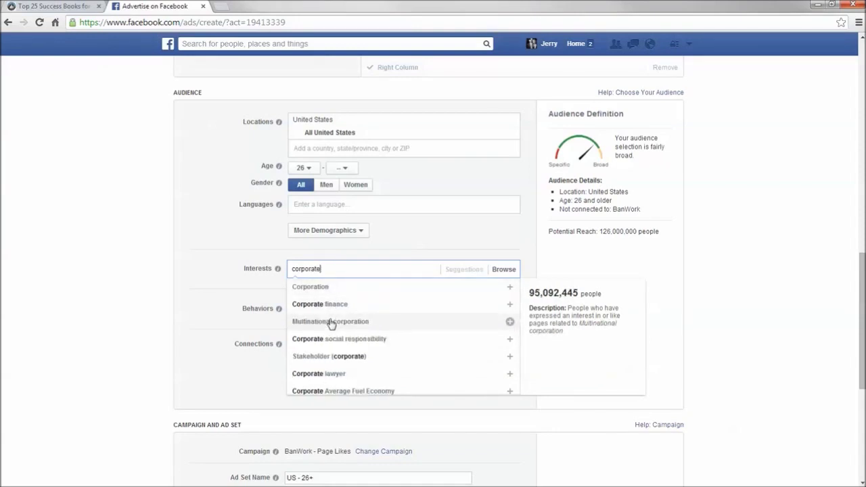
scroll(331, 323, down, 1)
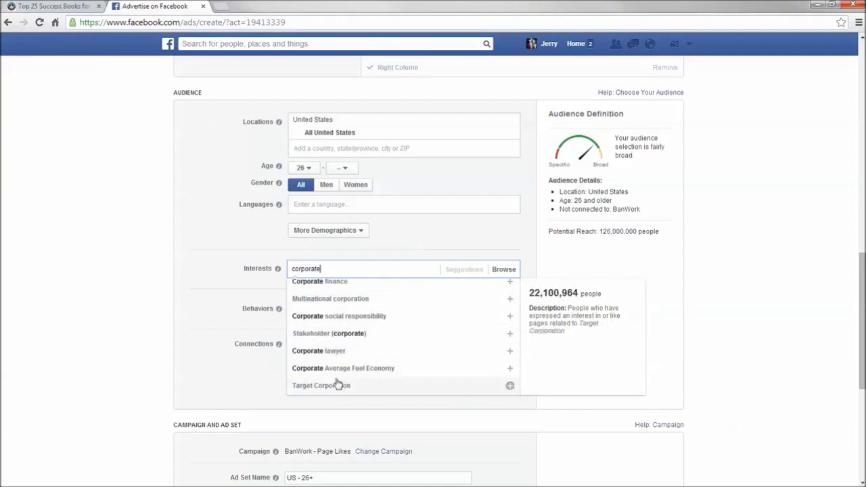
double_click(305, 267)
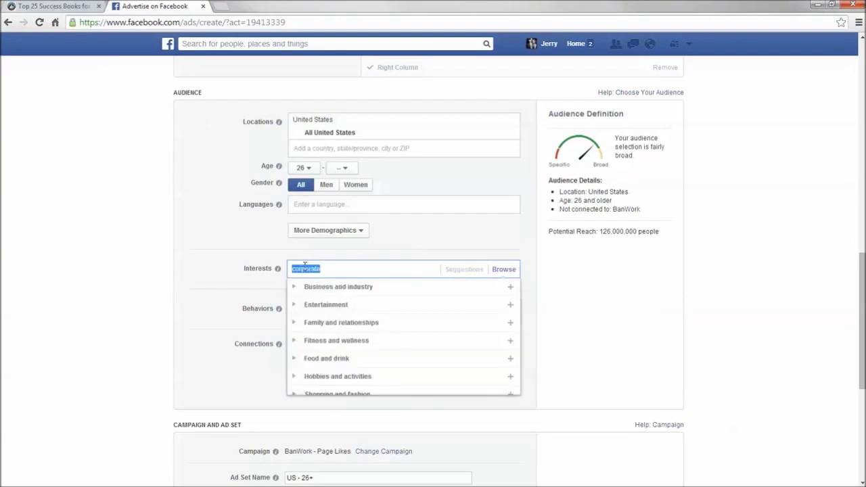
key(BackSpace)
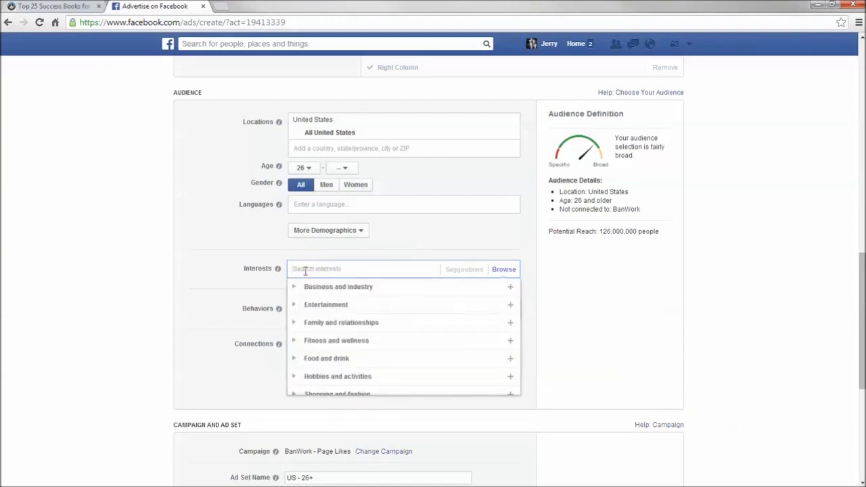
- Try the Entrepreneurship interest from the Business and industry category in the audience and remove it again
click(294, 287)
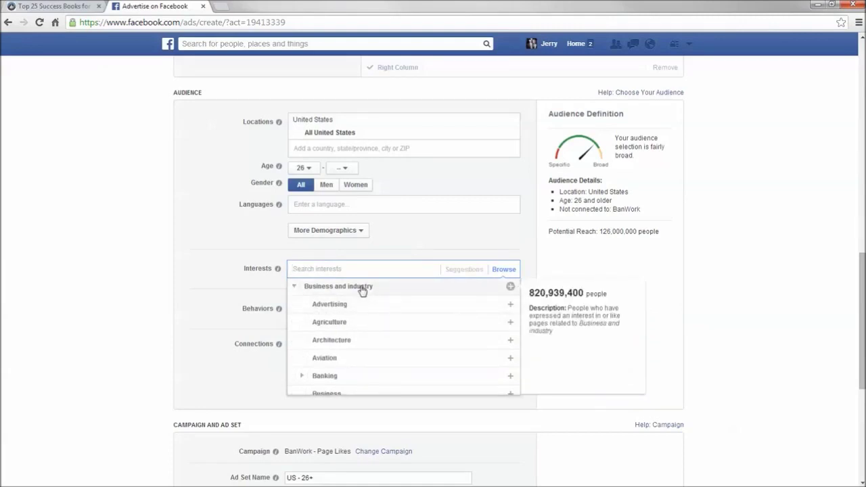
scroll(361, 311, down, 1)
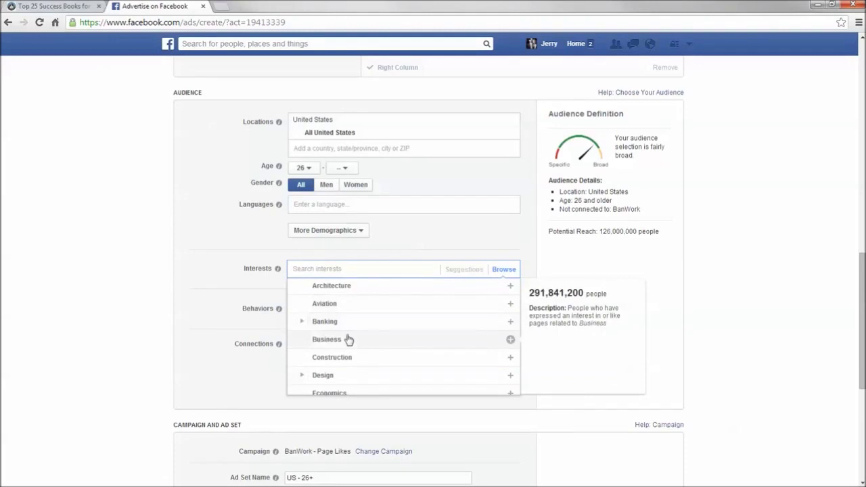
scroll(348, 338, down, 1)
scroll(368, 323, down, 1)
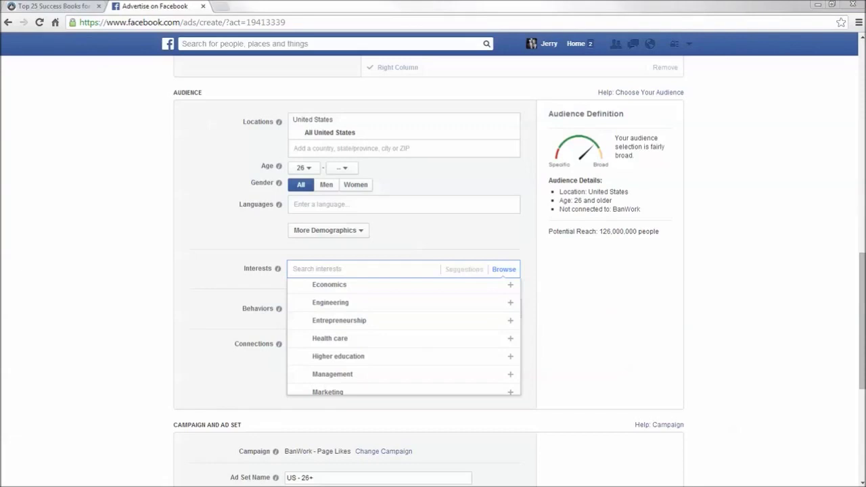
click(346, 322)
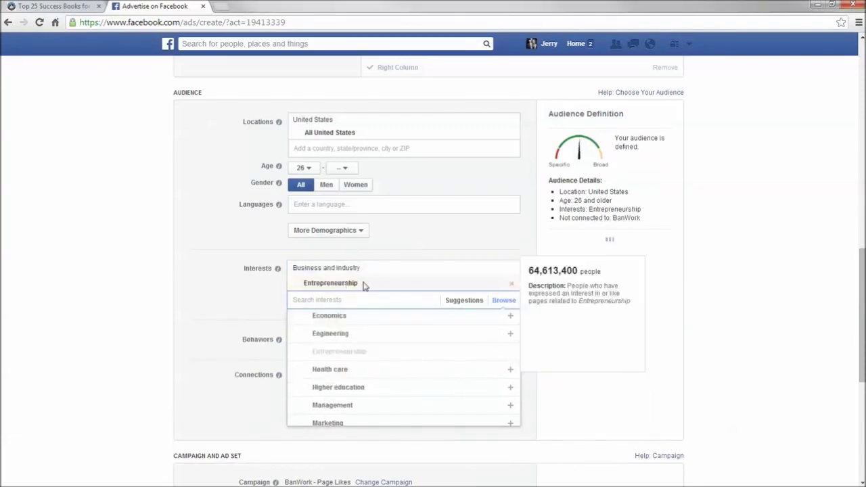
drag(363, 285, 301, 285)
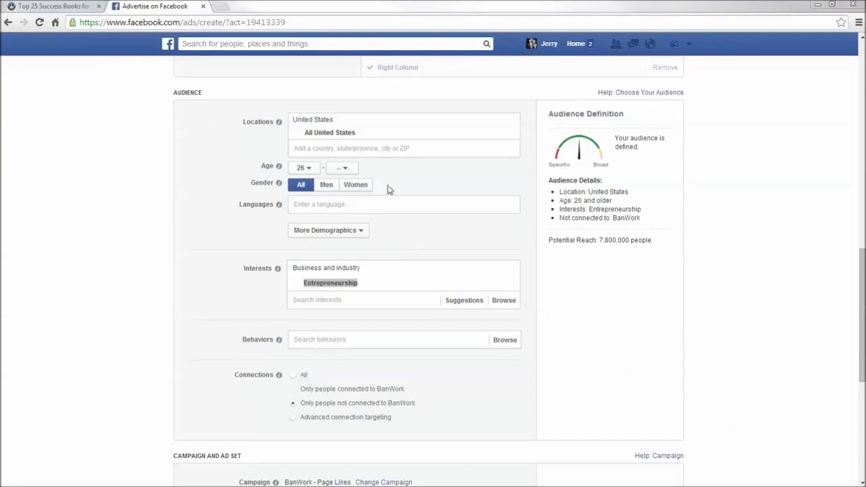
click(512, 270)
click(513, 271)
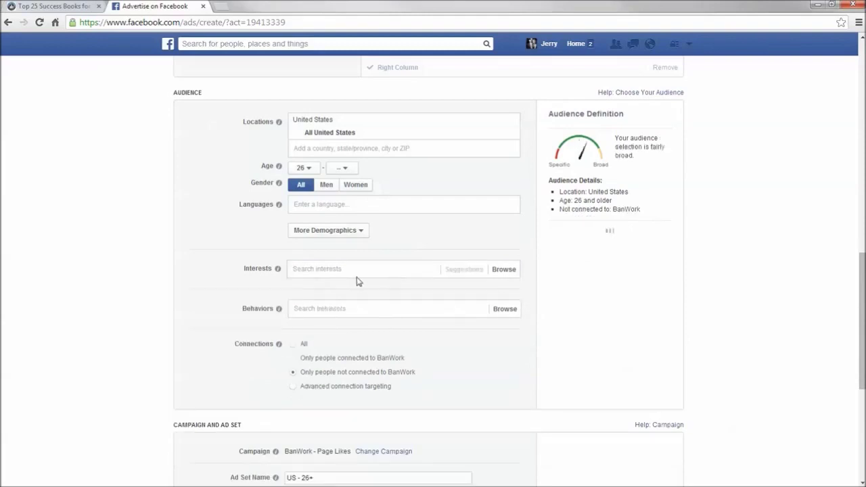
- Browse the Business and industry interests again, including the Online subcategory
click(347, 269)
click(293, 287)
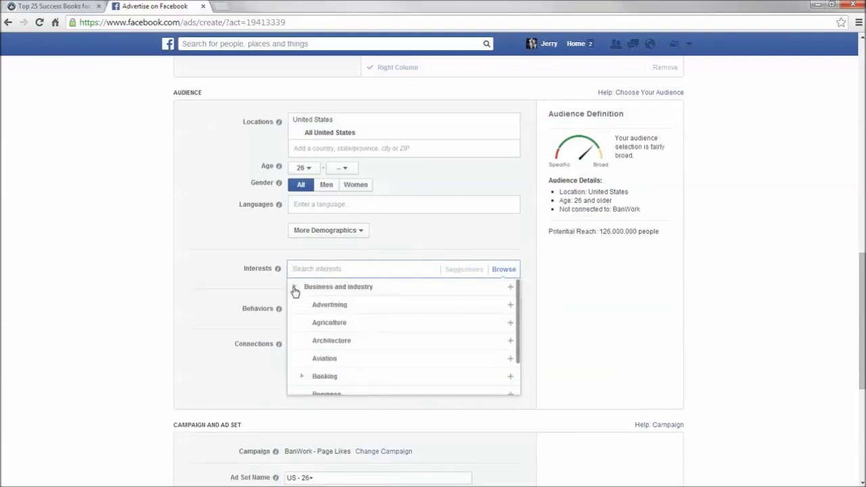
scroll(354, 337, down, 2)
scroll(358, 332, down, 1)
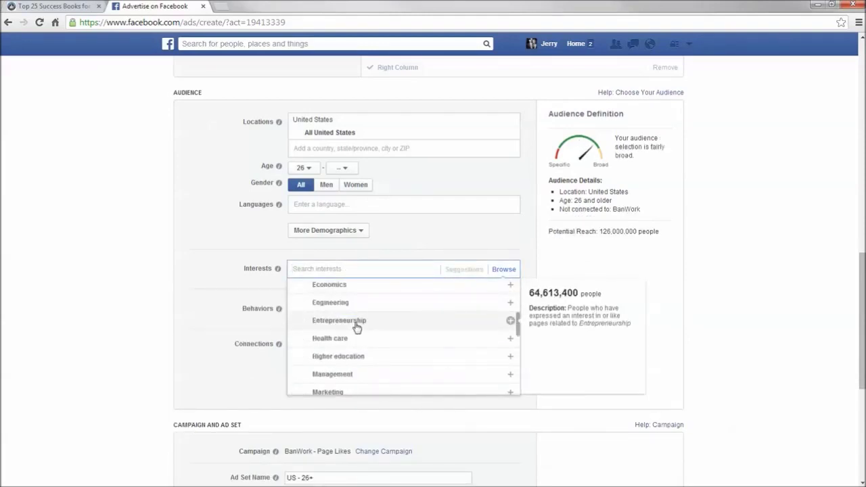
scroll(356, 329, down, 2)
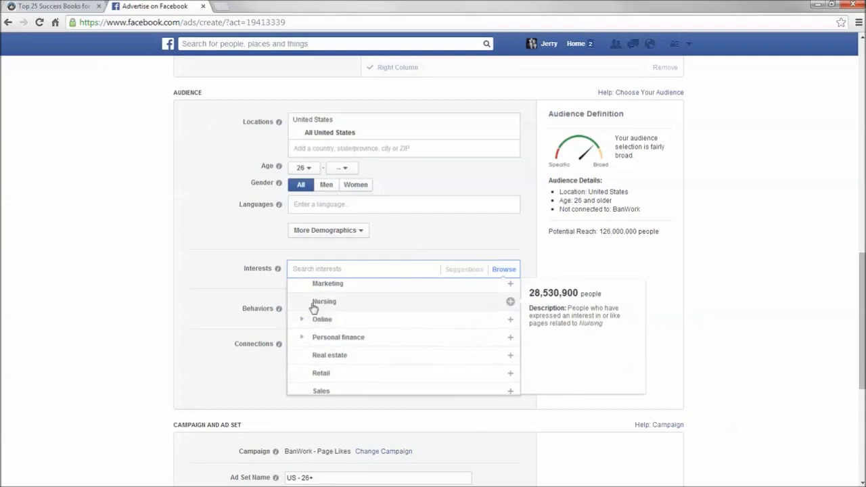
click(302, 319)
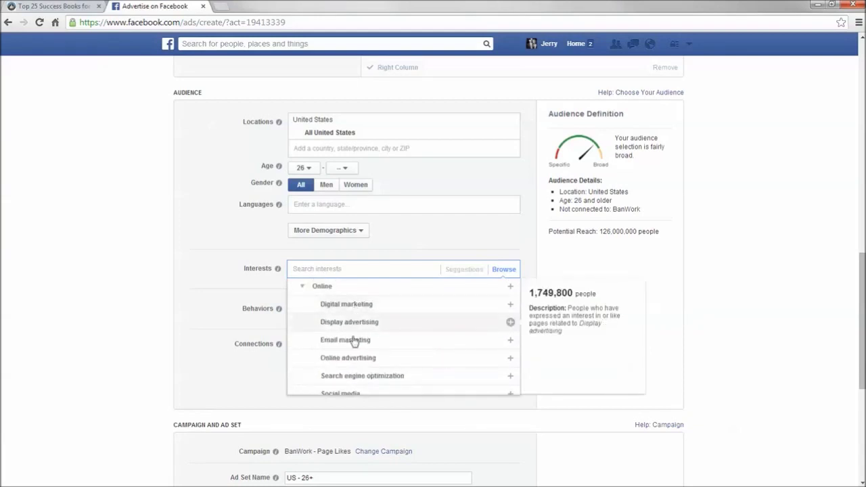
click(303, 287)
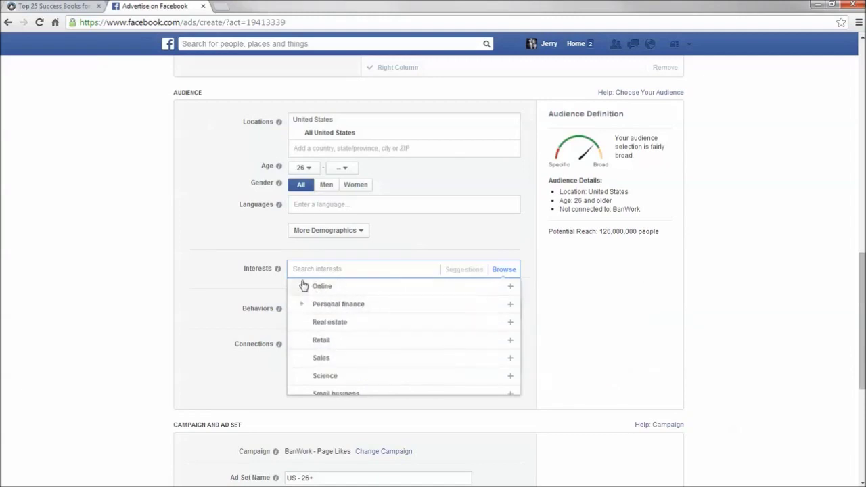
- Open Amazon in a new browser tab, search all departments for "scott adams" and open How to Fail at Almost Everything and Still Win Big
click(219, 7)
click(594, 43)
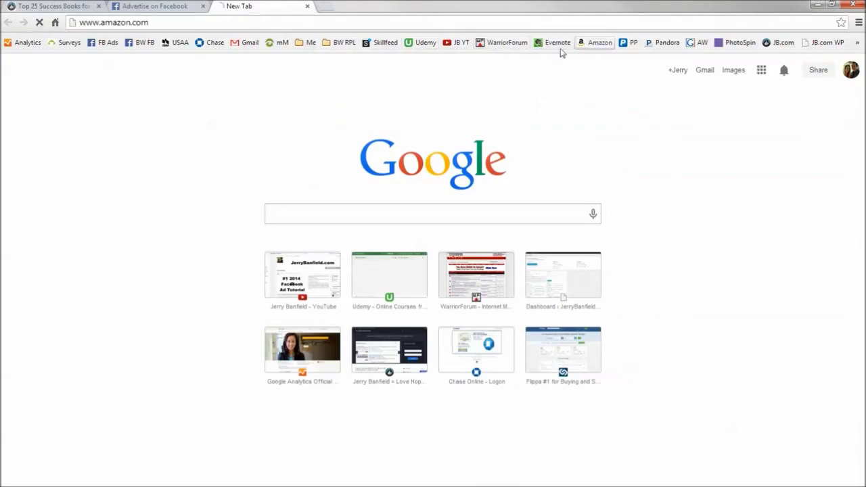
click(199, 88)
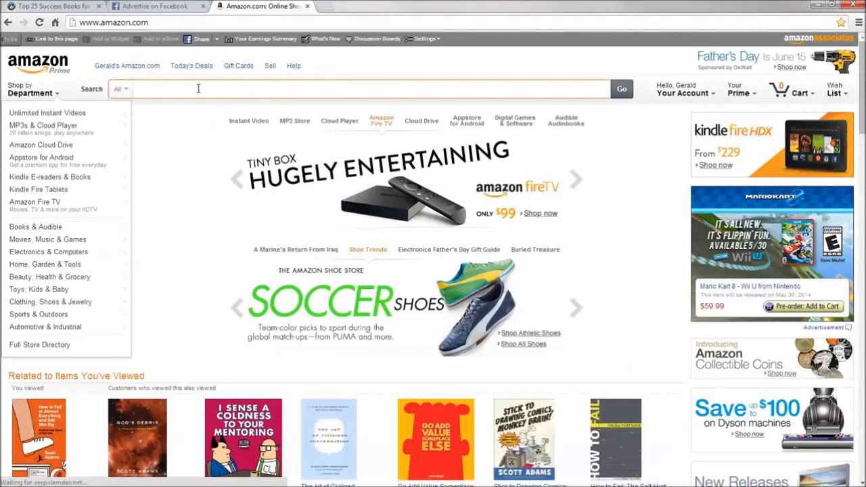
text(scott adams)
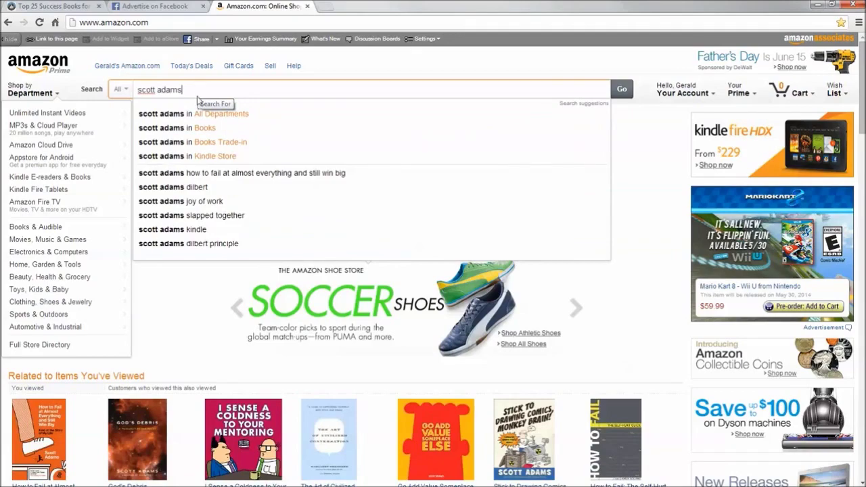
click(203, 114)
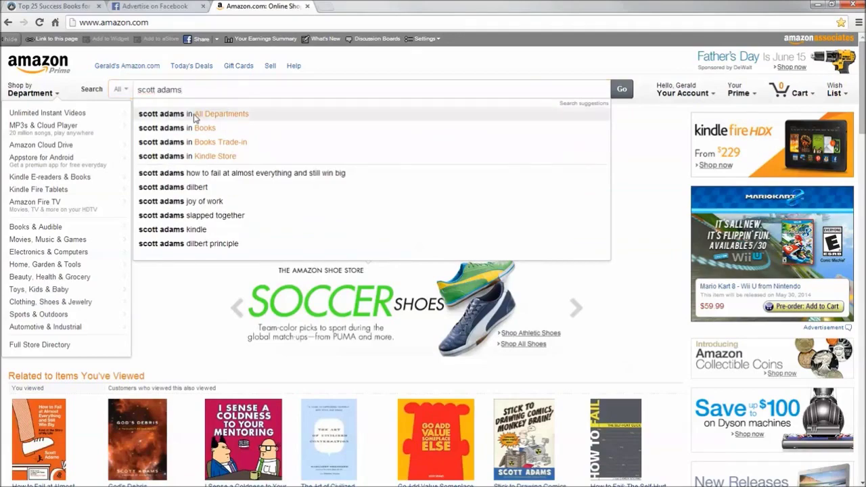
click(273, 147)
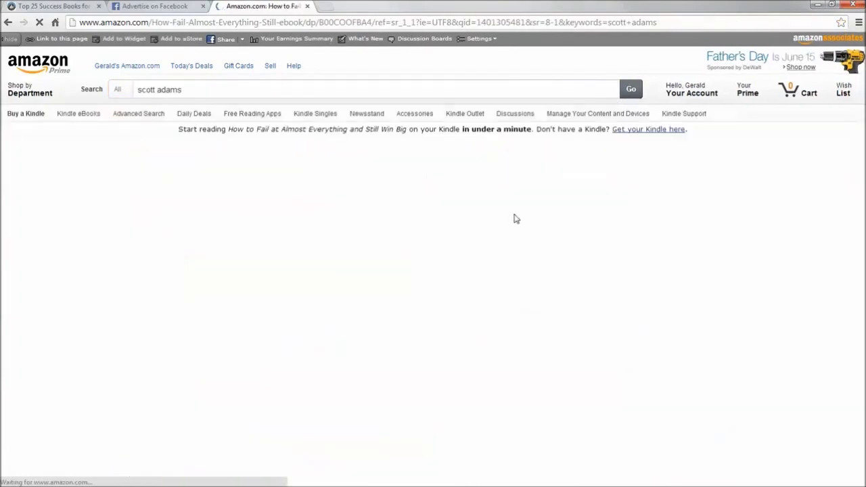
- Examine the book's also-bought titles, author details and customer reviews, and close the Amazon tab
scroll(342, 270, down, 5)
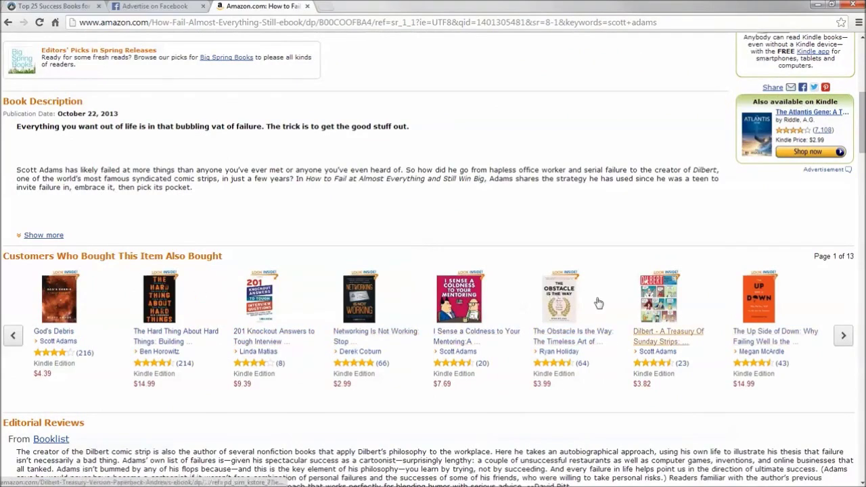
scroll(613, 302, down, 2)
scroll(620, 304, down, 2)
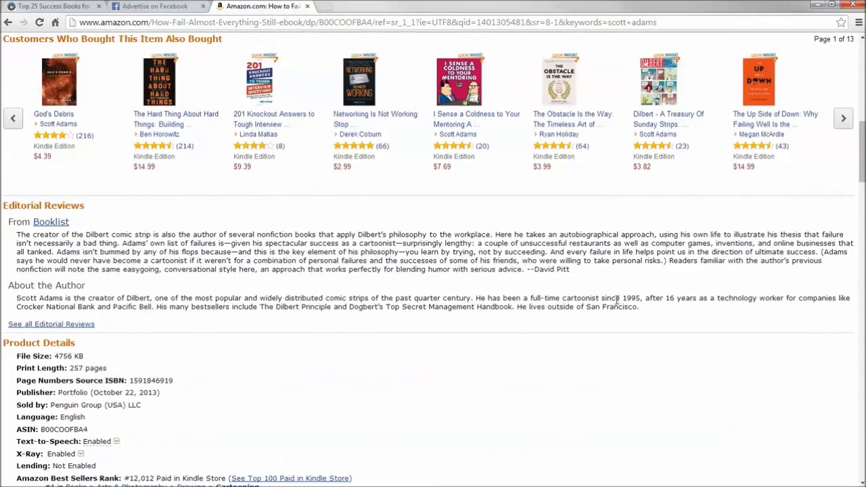
scroll(609, 303, down, 10)
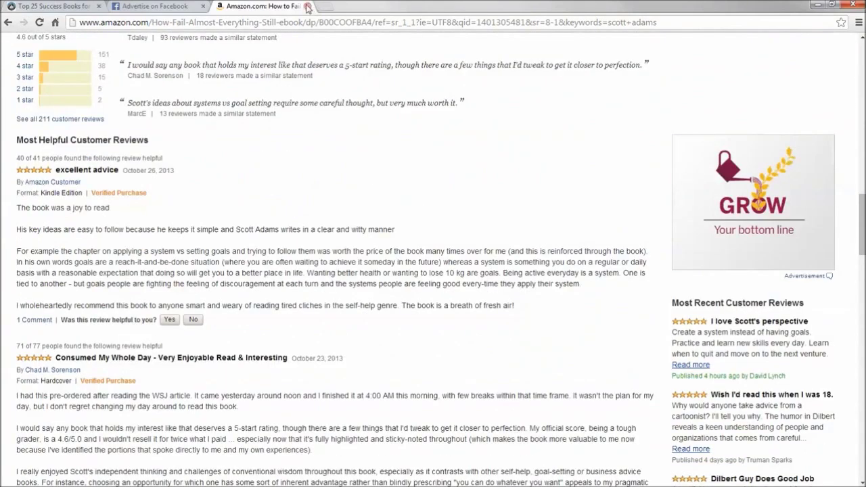
click(307, 6)
- Try the Digital marketing interest from the Online subcategory in the audience and remove it again
mouse_move(318, 304)
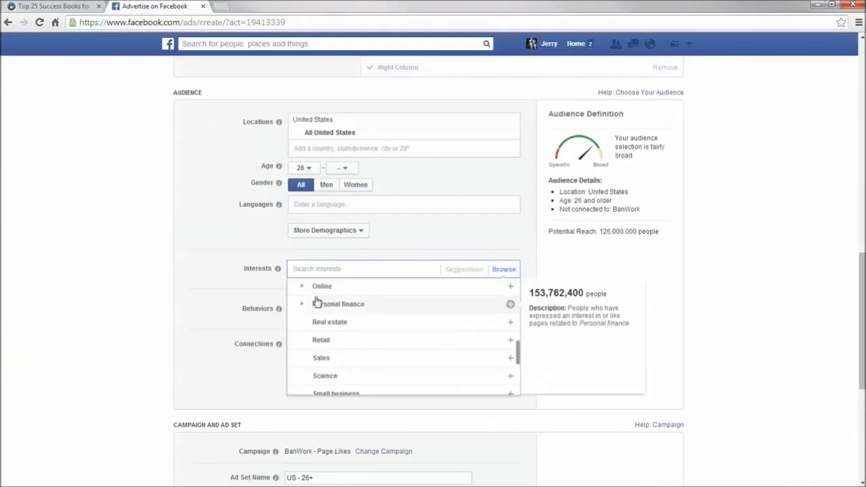
click(302, 287)
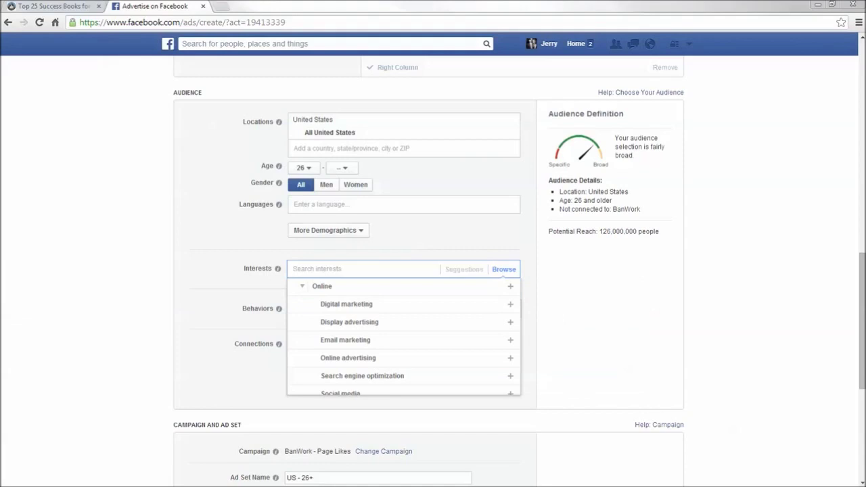
click(360, 305)
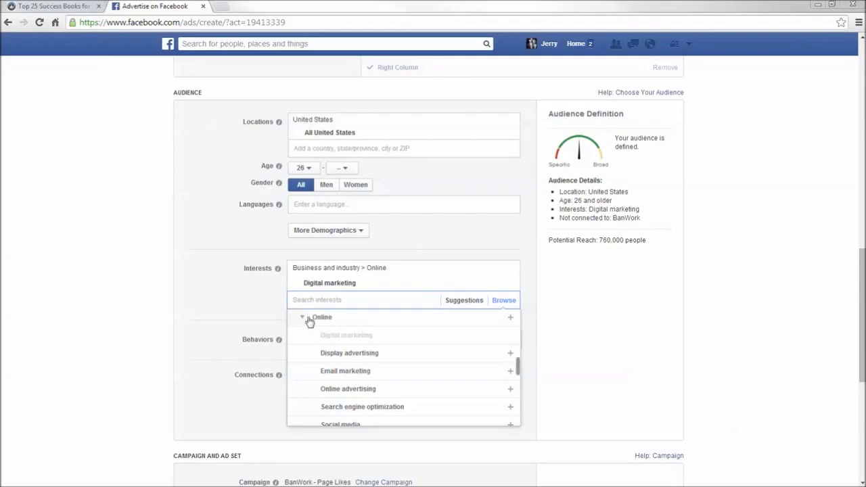
mouse_move(509, 322)
click(512, 274)
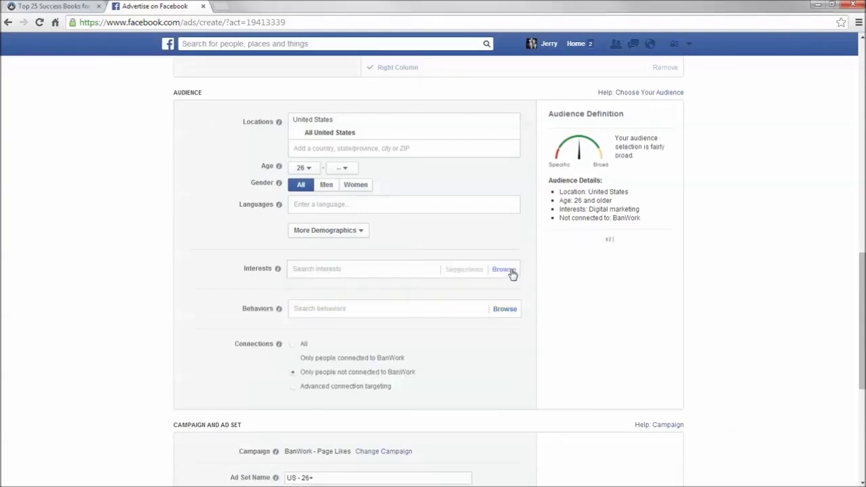
- Search the interests for "success", try Success (magazine) in the audience and remove it again
click(367, 267)
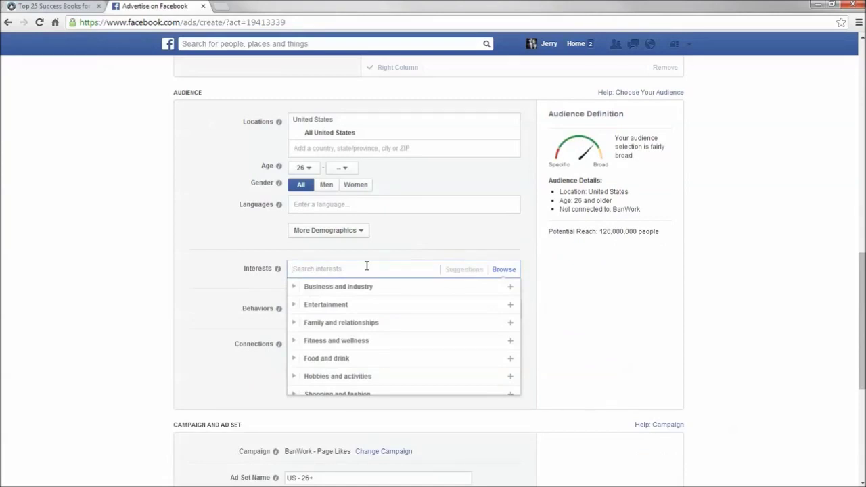
text(success)
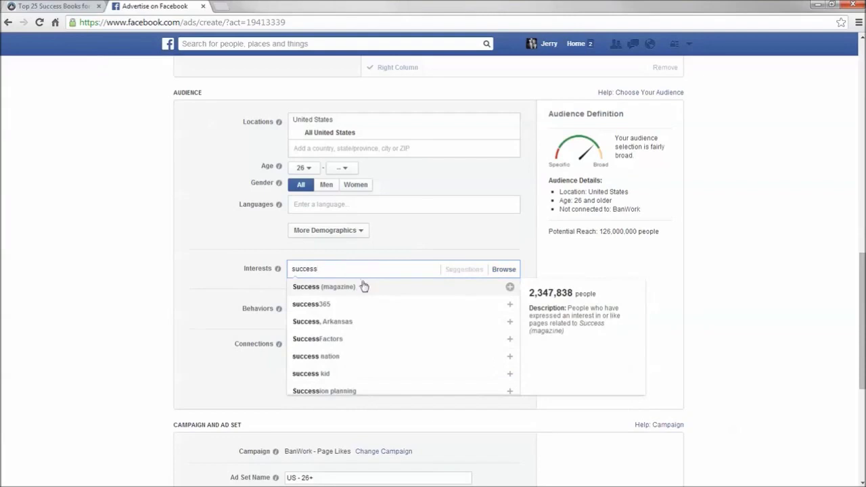
click(361, 286)
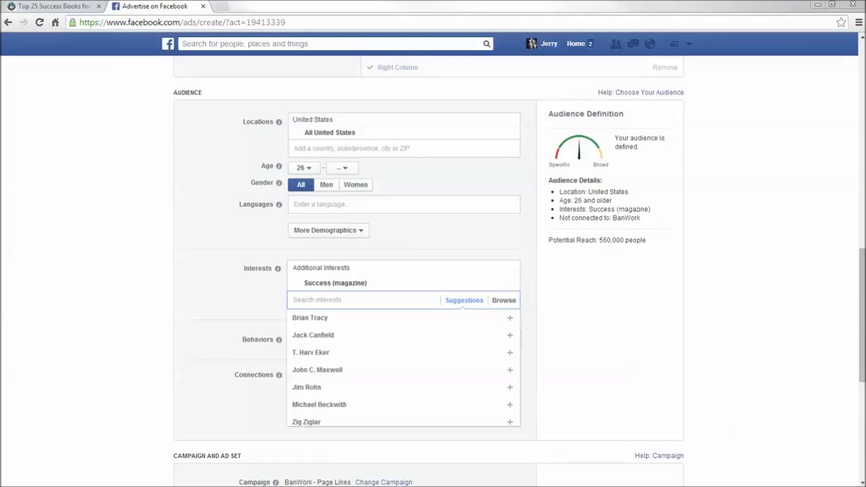
click(513, 271)
- Search the interests for "success" again and look over the suggested interests
click(367, 272)
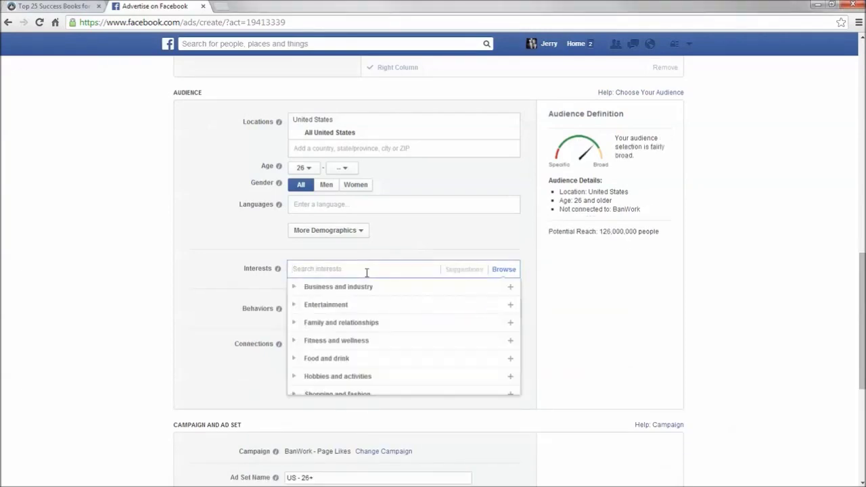
text(success)
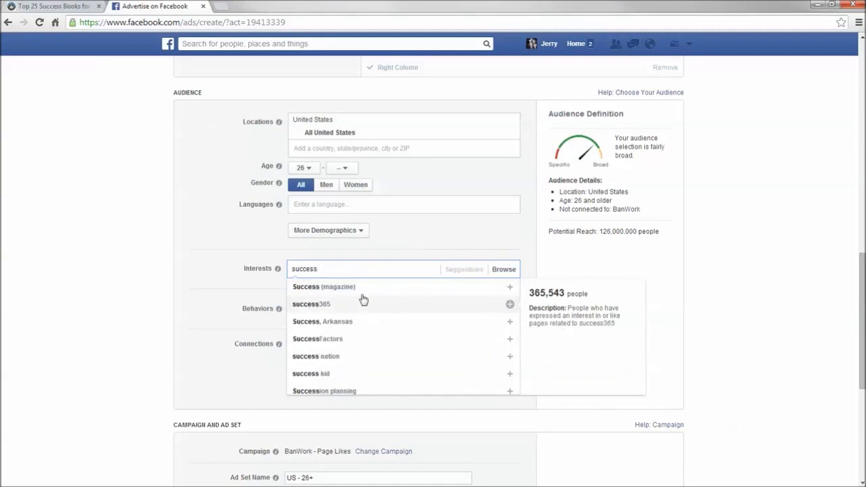
scroll(358, 329, down, 1)
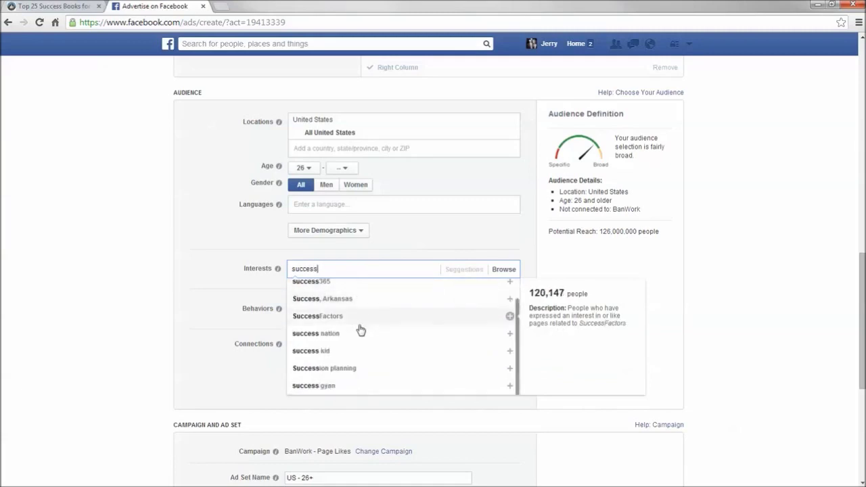
- Clear the "success" search from the audience's interests
scroll(358, 329, up, 1)
key(BackSpace)
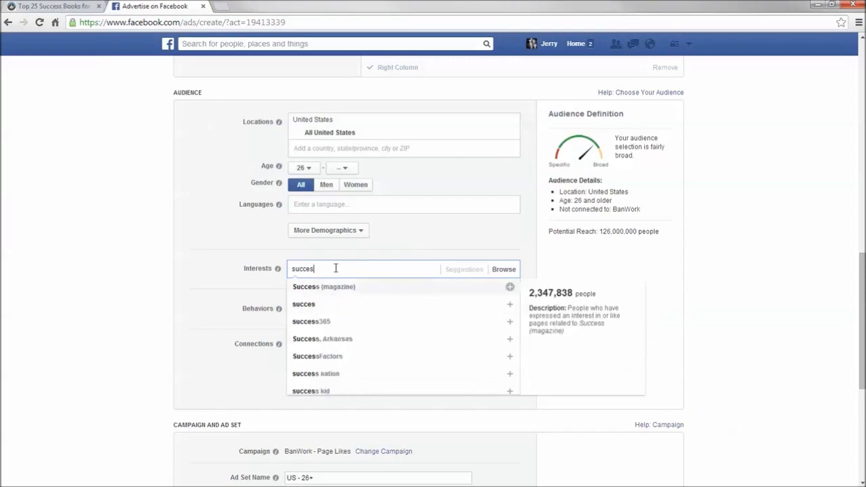
key(BackSpace)
key(BackSpace)
key(BackSpace)
key(BackSpace)
key(BackSpace)
key(BackSpace)
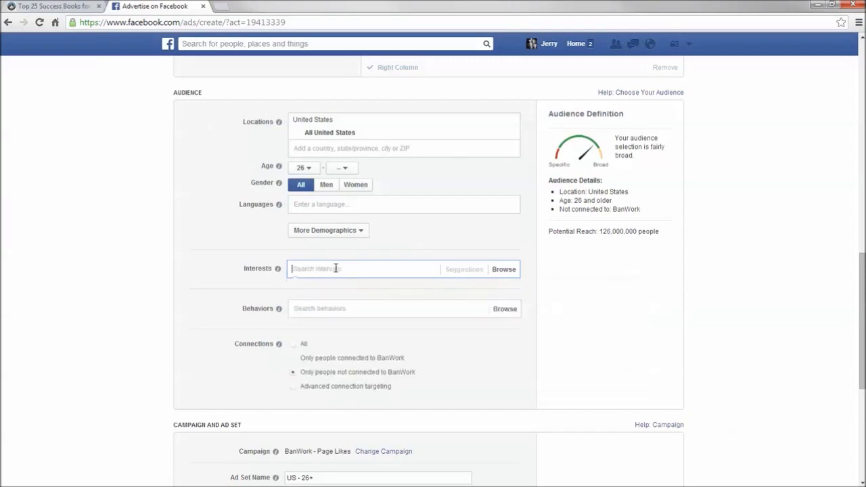
- Browse the top-level interest categories, looking inside Fitness and wellness, and compare them with the success books blog post
click(328, 270)
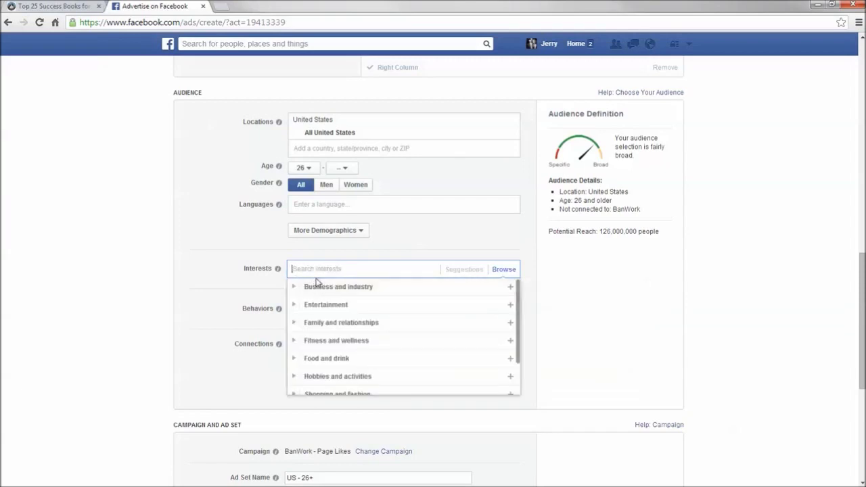
click(296, 343)
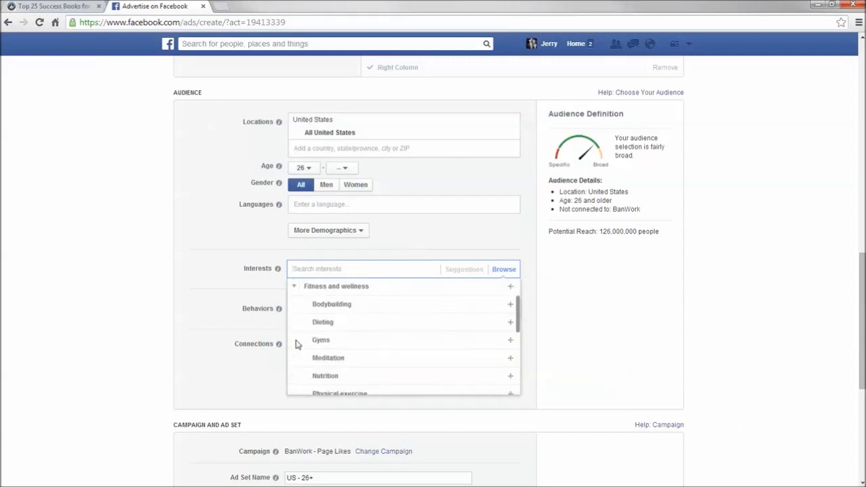
click(295, 286)
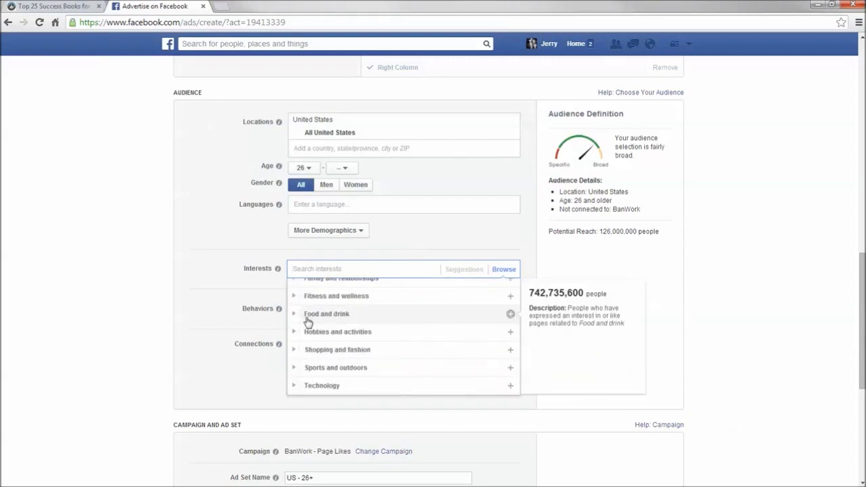
key(ctrl+shift+Tab)
scroll(243, 240, up, 10)
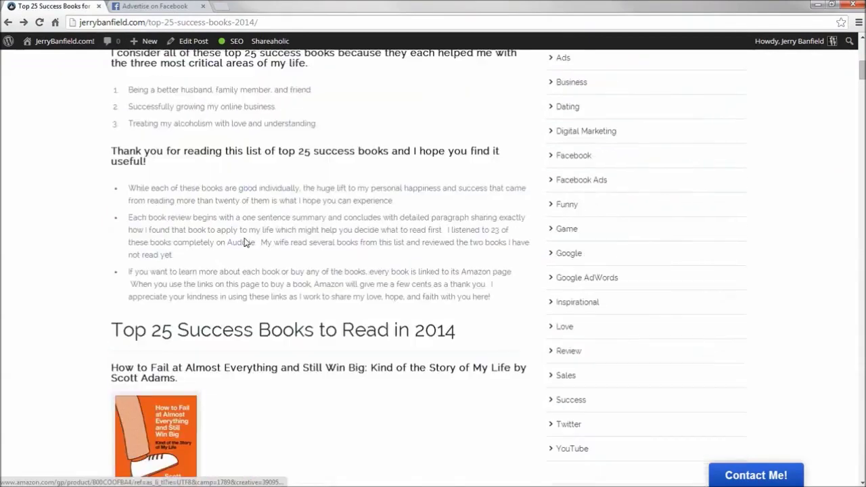
key(ctrl+Tab)
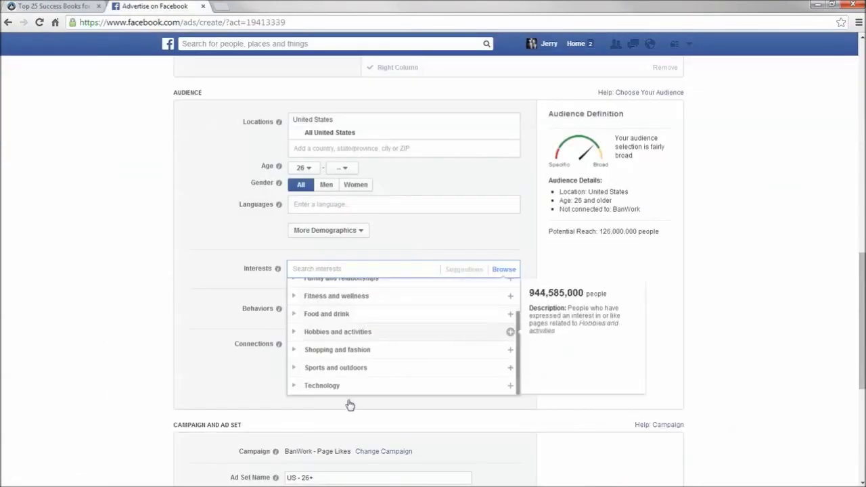
scroll(361, 325, up, 4)
scroll(399, 386, down, 3)
scroll(409, 392, up, 2)
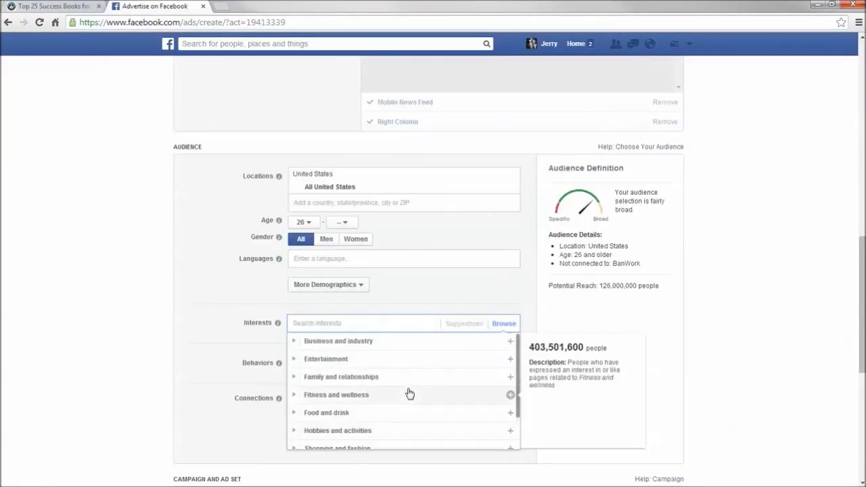
- Check the blog post's book list and add The Secret (book) to the ad audience's interests
key(ctrl+shift+Tab)
scroll(386, 301, down, 8)
scroll(386, 300, down, 10)
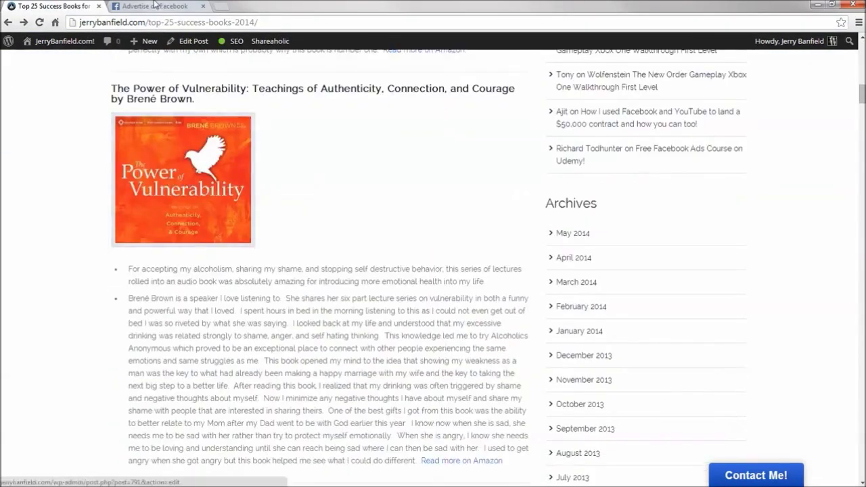
key(ctrl+Tab)
text(the sec)
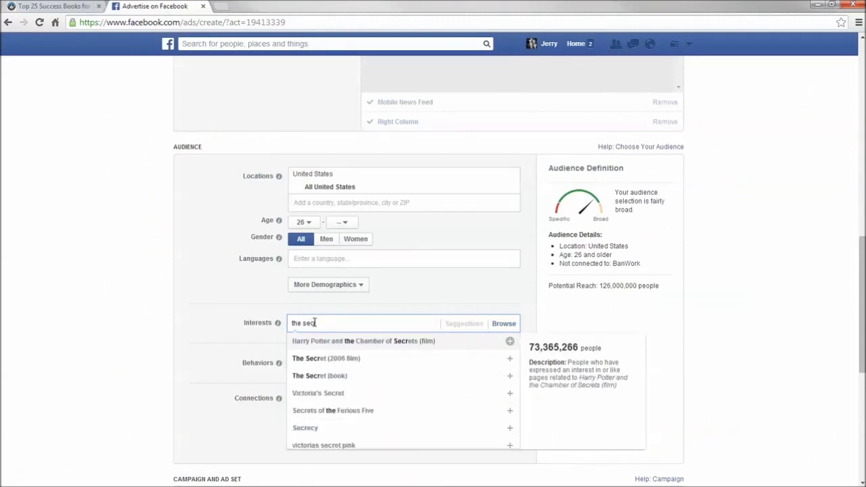
text(ret)
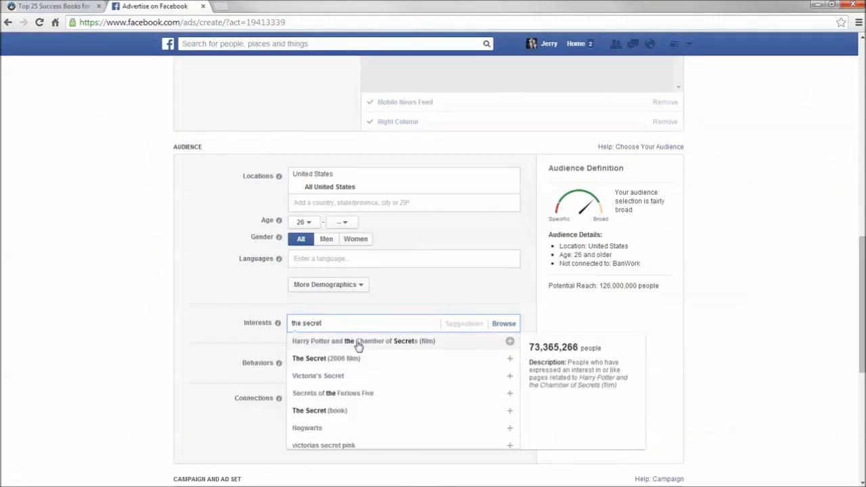
click(343, 413)
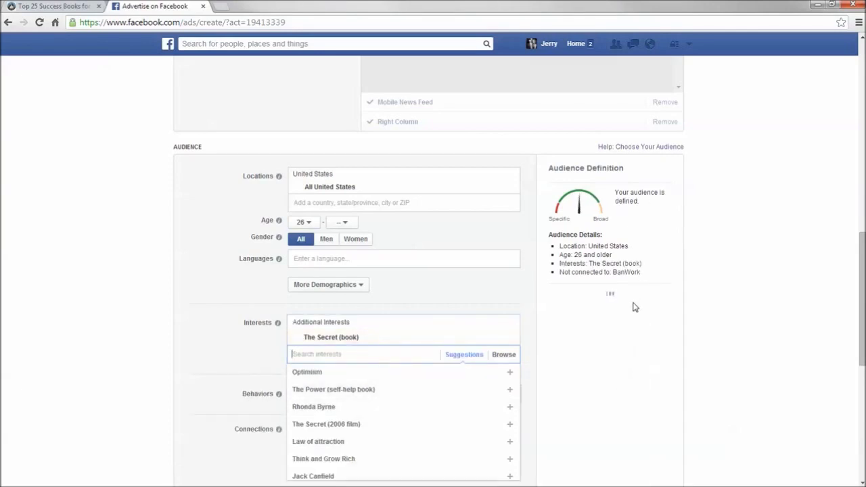
- Try the suggested Rhonda Byrne interest in the audience and remove both it and The Secret (book)
scroll(636, 300, down, 1)
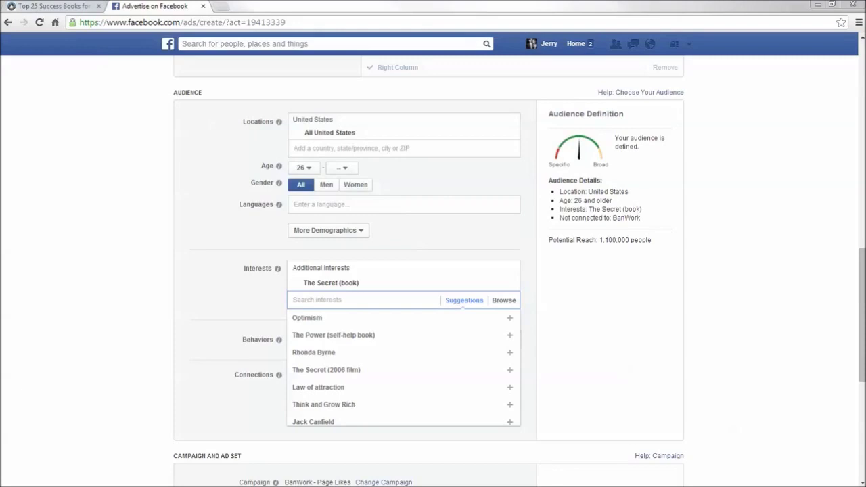
click(363, 353)
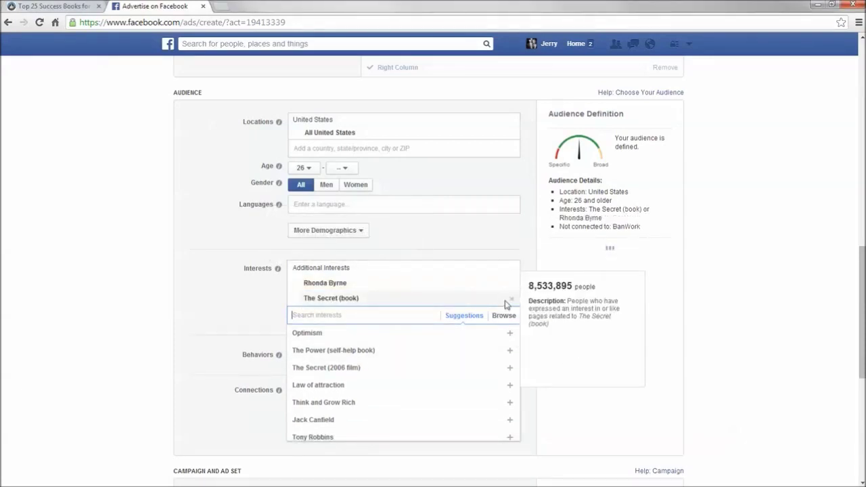
click(513, 299)
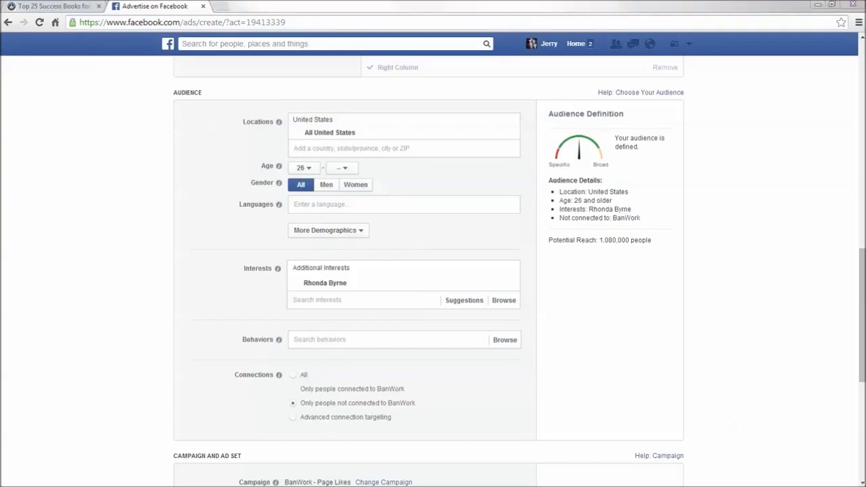
click(512, 269)
click(420, 268)
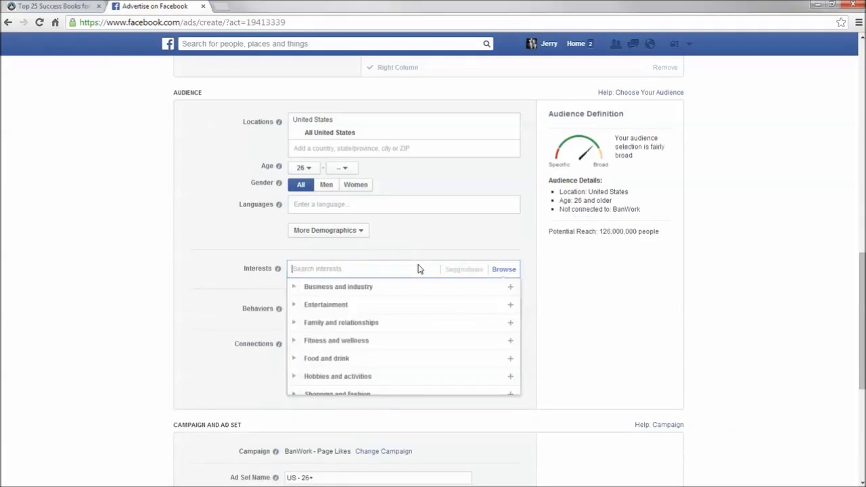
- Look through the books and authors in the success books blog post for further interests to target
click(55, 6)
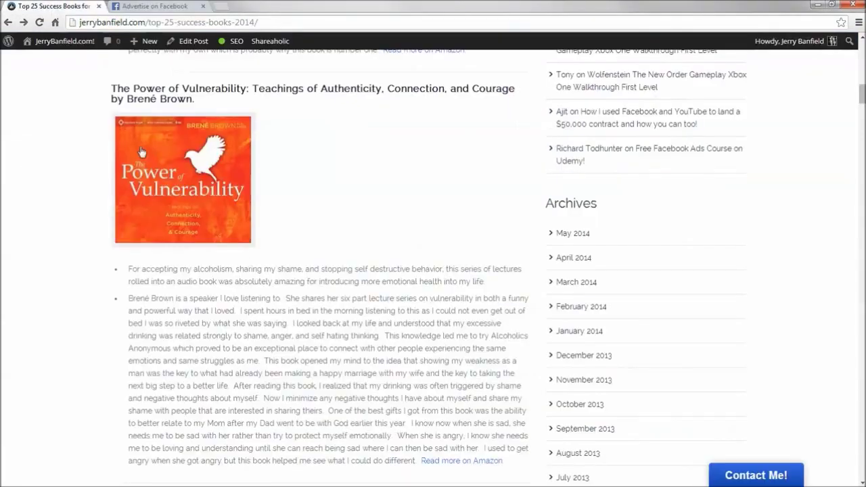
scroll(256, 251, down, 5)
scroll(257, 252, up, 5)
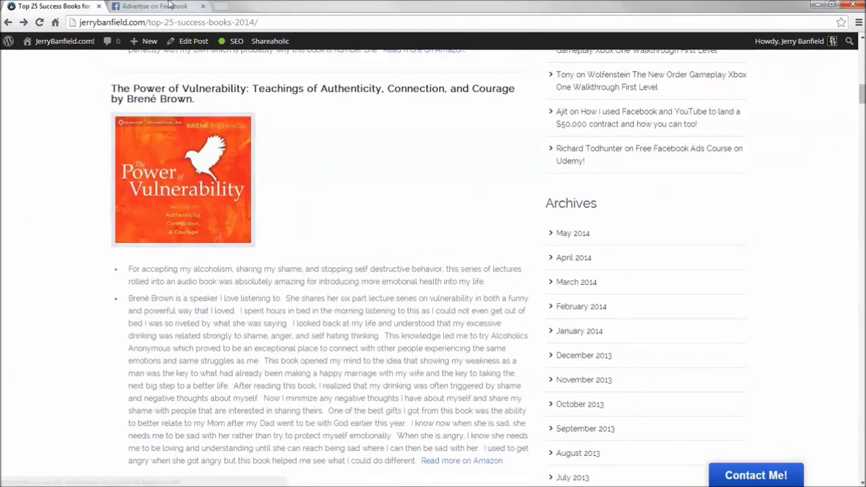
scroll(309, 296, up, 2)
scroll(309, 296, down, 15)
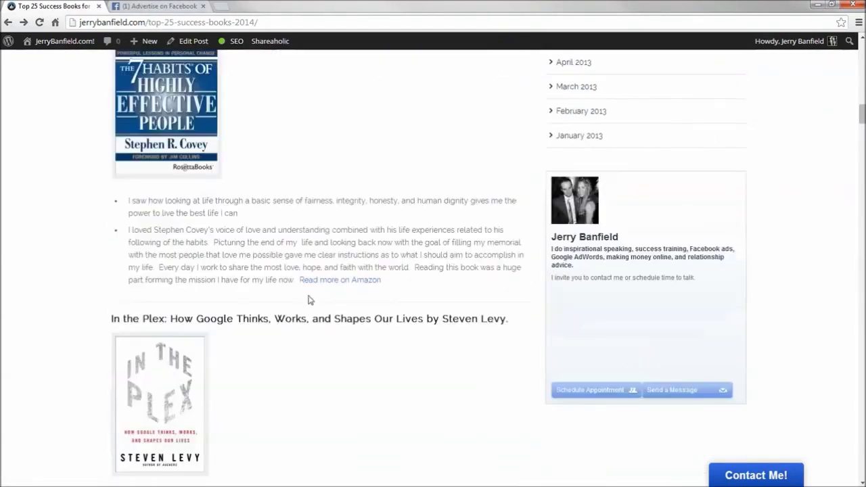
scroll(308, 295, down, 18)
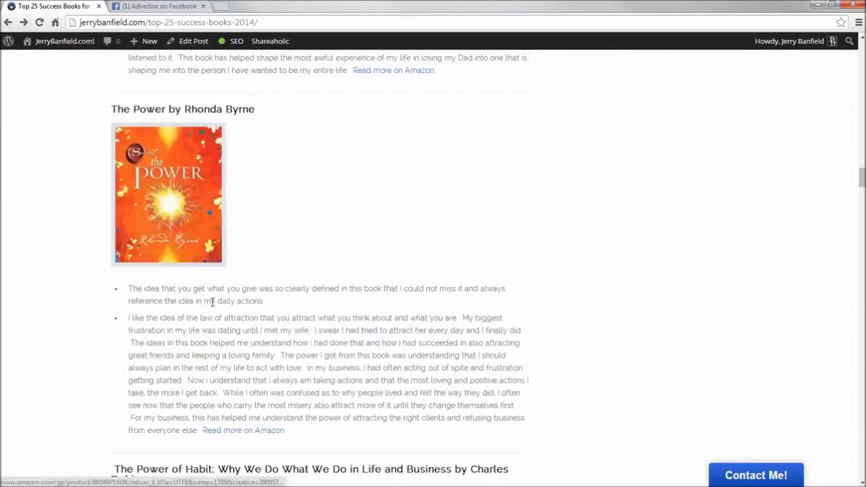
scroll(207, 253, up, 20)
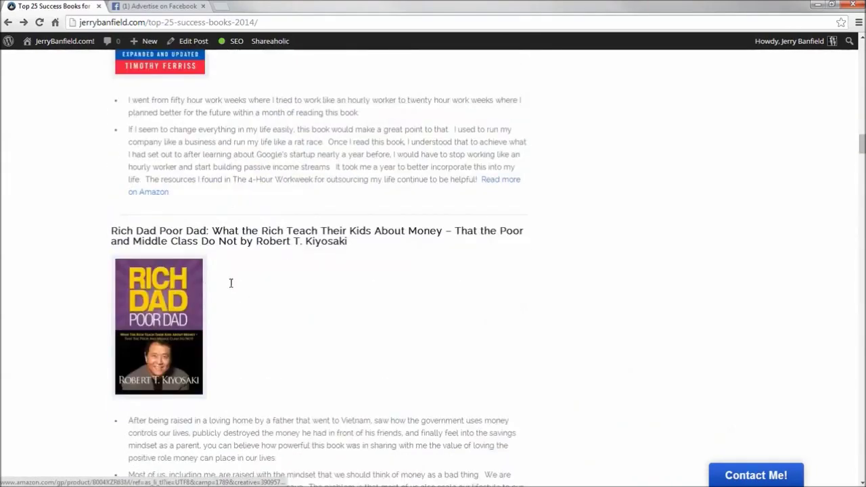
scroll(232, 289, up, 10)
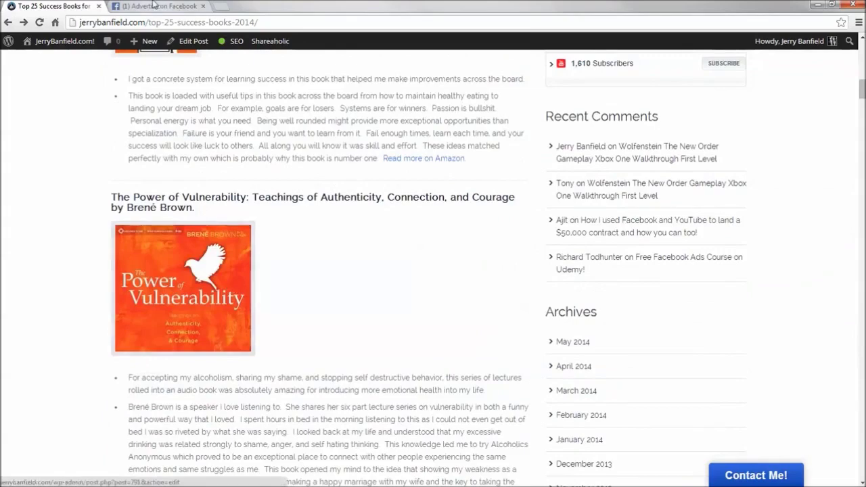
- Switch back to the Facebook ad page, check the notifications and close them
click(160, 6)
click(650, 43)
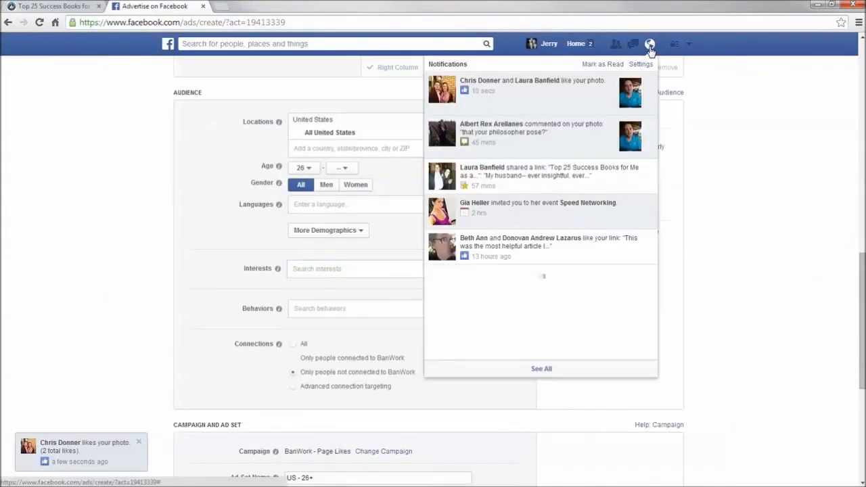
click(406, 431)
- Search the interests for "rich dad" and add Rich Dad Poor Dad to the audience
click(321, 269)
text(rich)
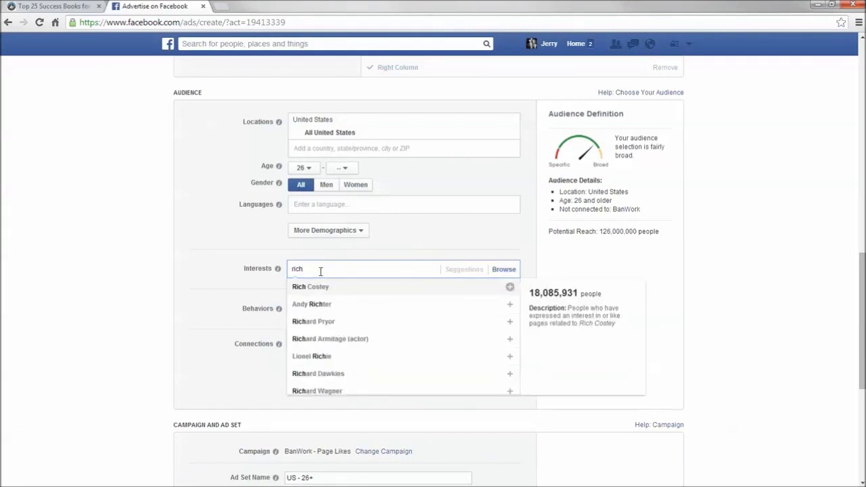
text(dad)
click(332, 288)
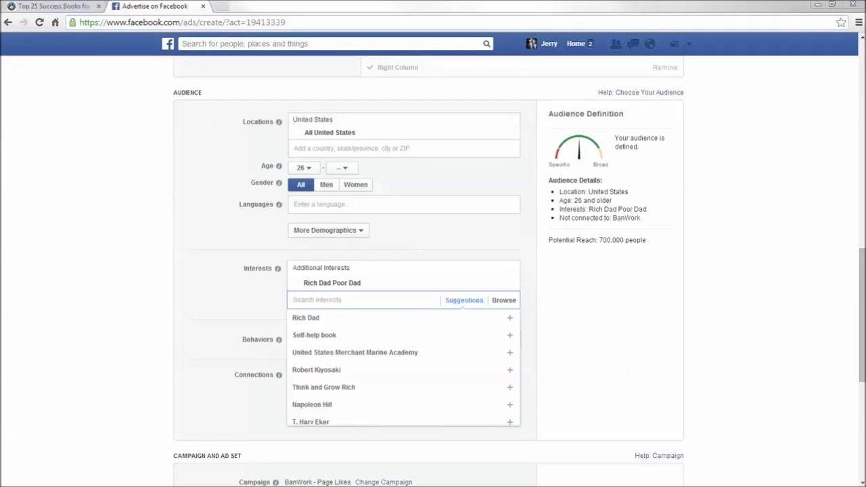
- Try the suggested Rich Dad interest in the audience and remove both it and Rich Dad Poor Dad
mouse_move(305, 317)
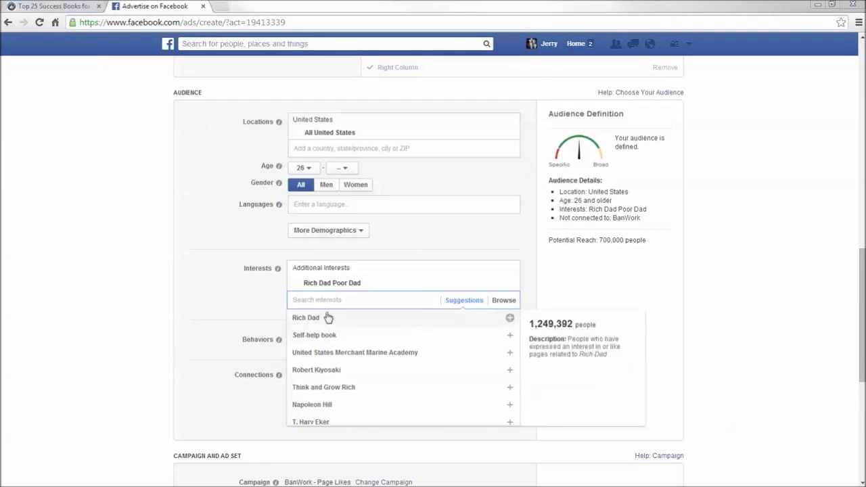
click(327, 318)
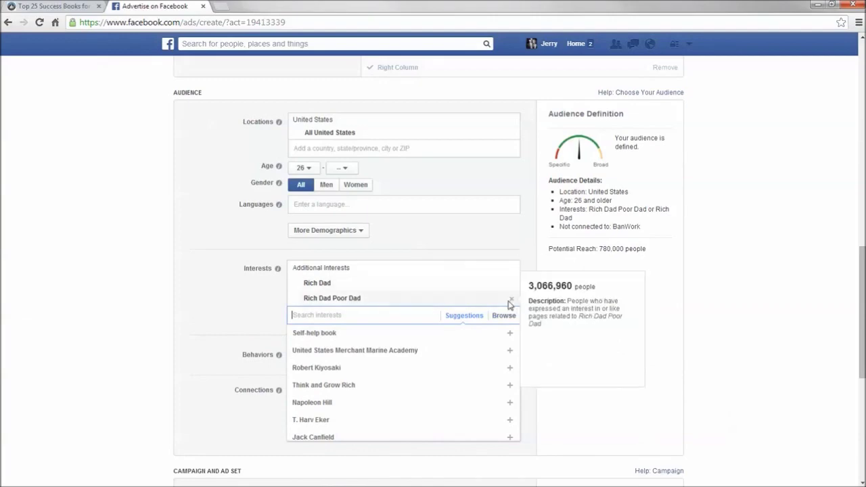
click(511, 299)
click(512, 283)
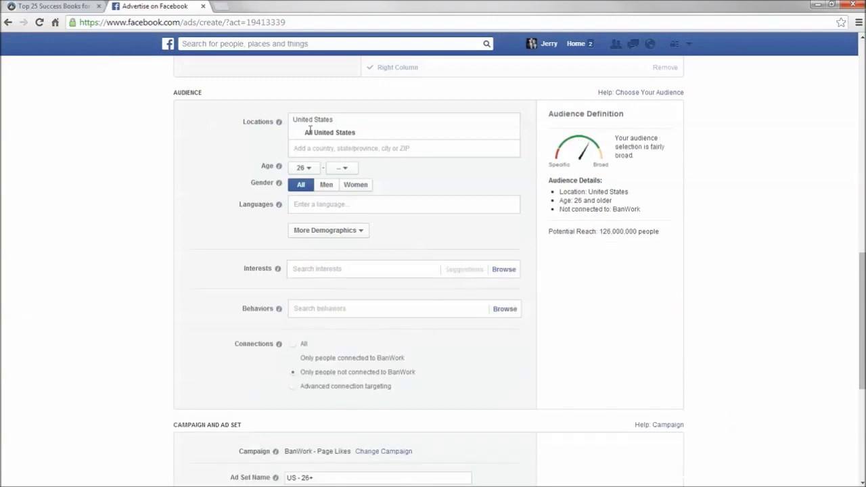
- Check the author of Rich Dad Poor Dad in the blog post and add Robert Kiyosaki to the ad audience's interests
click(85, 5)
scroll(269, 232, up, 4)
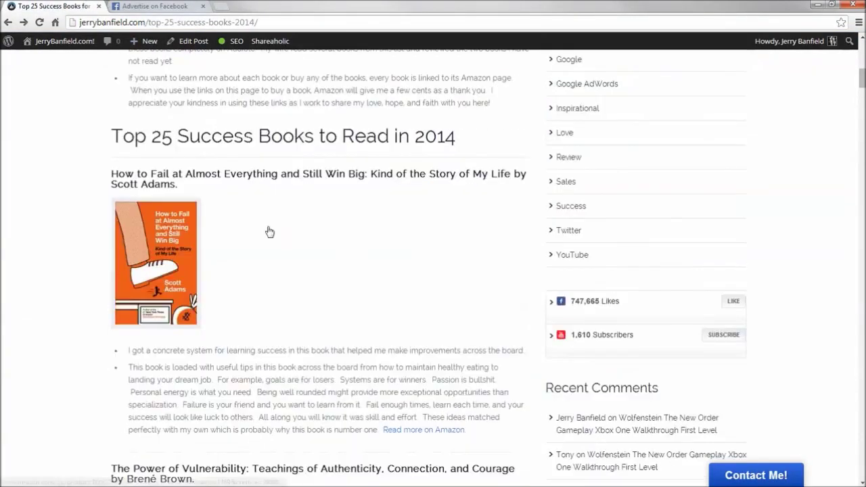
scroll(270, 232, down, 20)
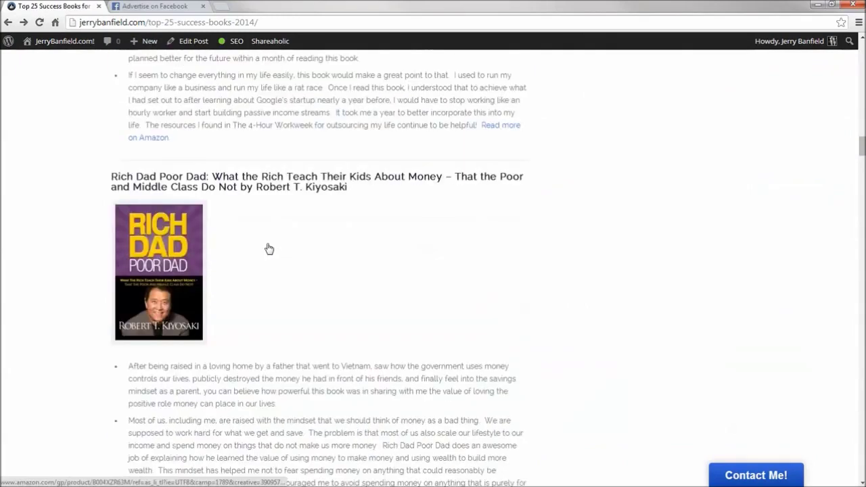
click(142, 6)
click(333, 268)
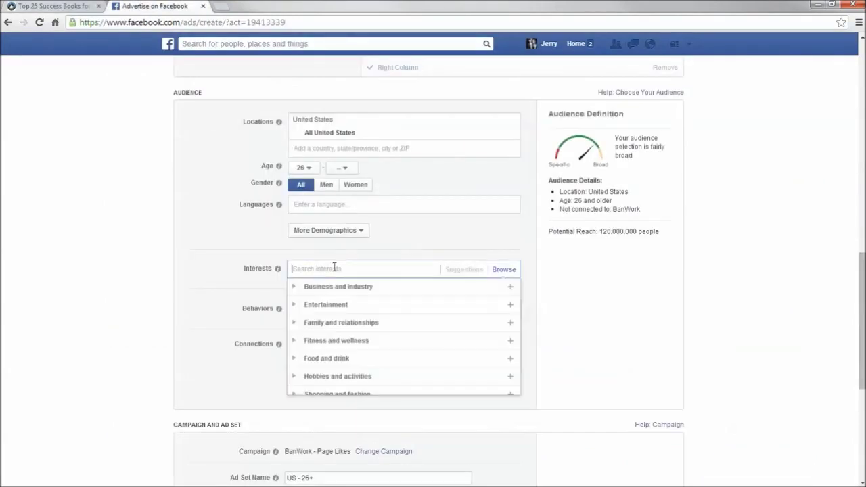
text(Robert)
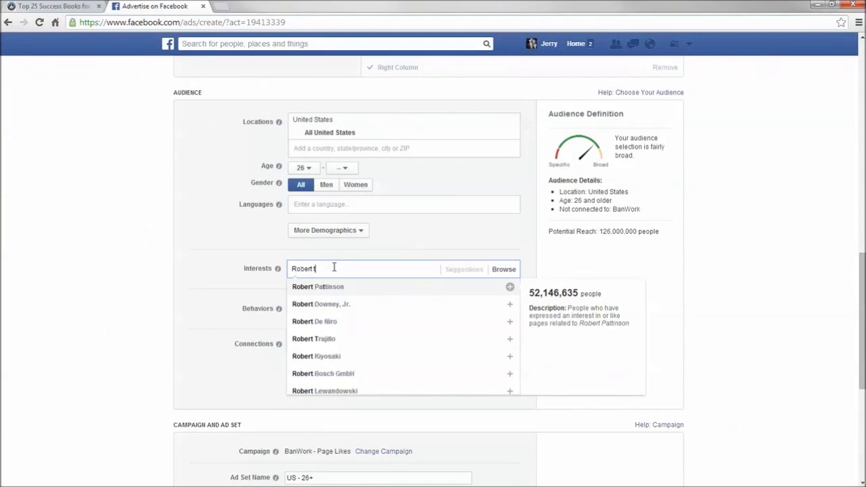
click(324, 357)
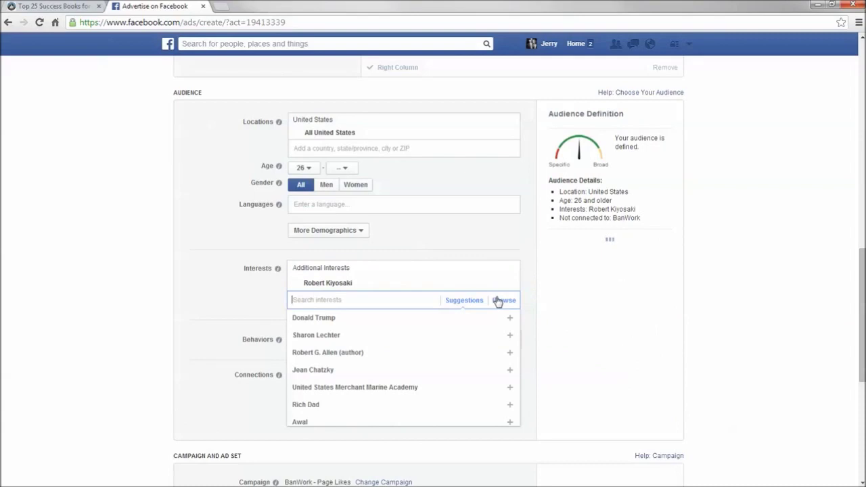
scroll(499, 300, up, 1)
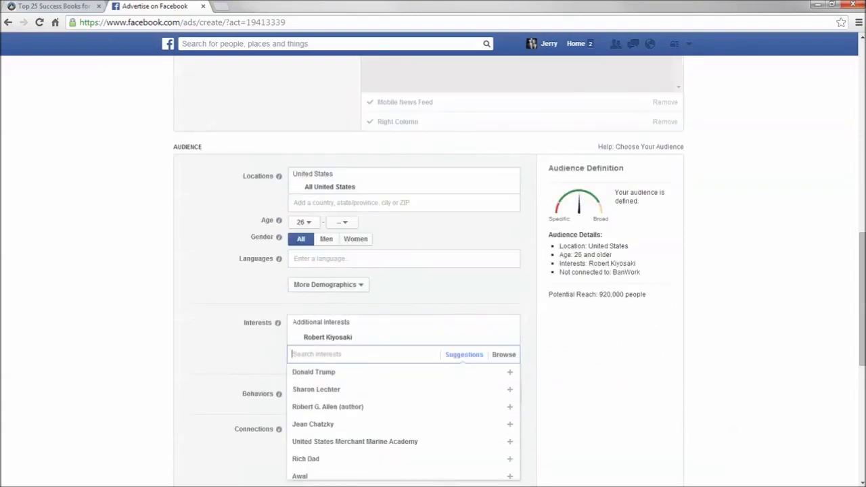
drag(353, 337, 300, 338)
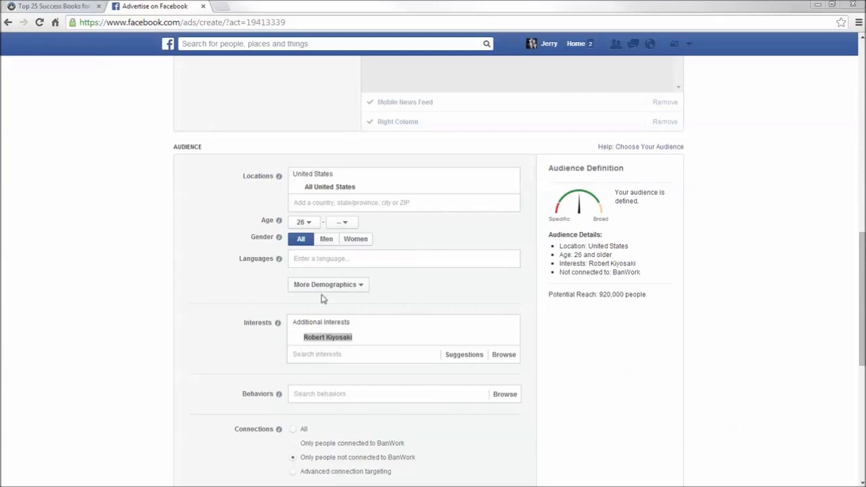
- Remove Robert Kiyosaki from the ad audience's interests and look through the blog post for the Outliers entry and its author
click(512, 325)
click(12, 5)
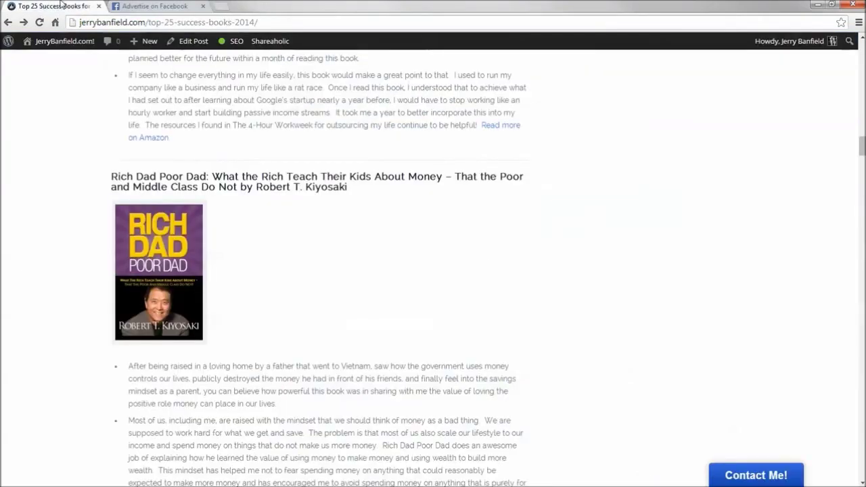
scroll(474, 339, down, 8)
scroll(464, 332, down, 8)
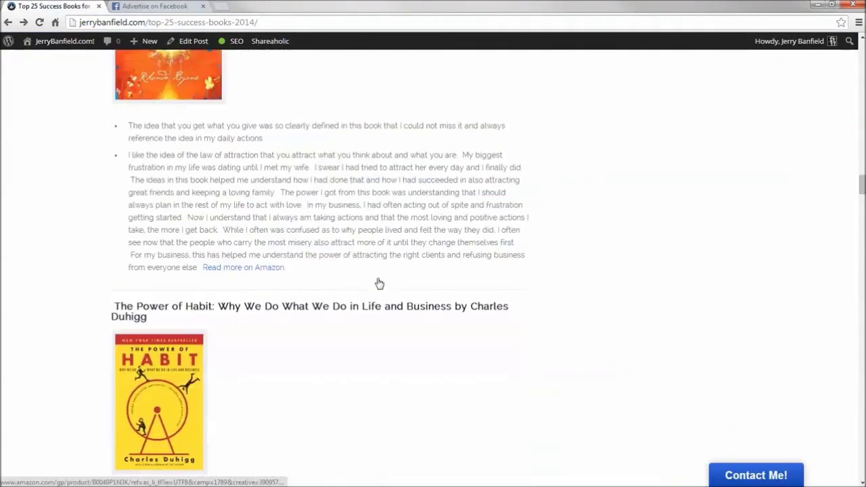
scroll(298, 313, down, 15)
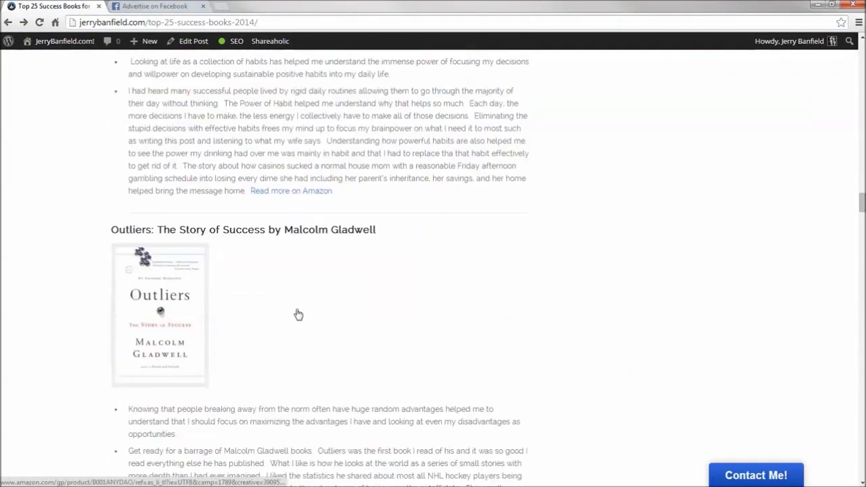
scroll(298, 312, up, 8)
key(ctrl+Tab)
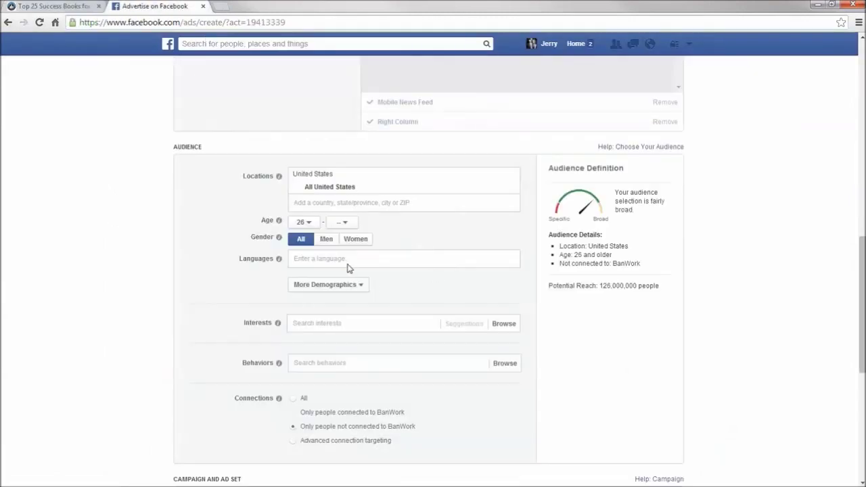
- Try the interest "malcom gladwell" in the ad audience and remove it
click(313, 324)
text(malcom)
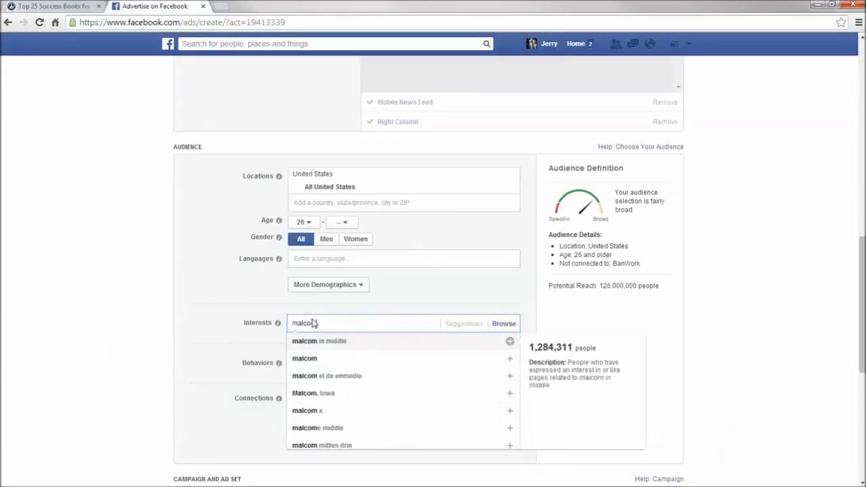
text( gl)
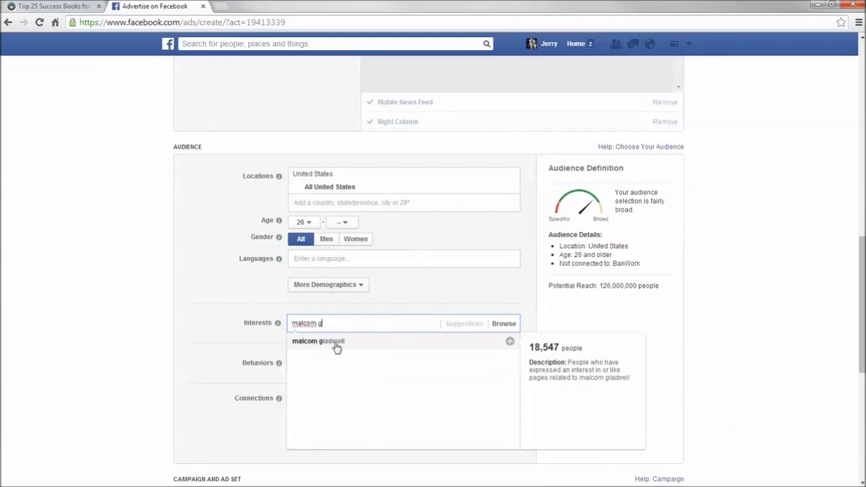
click(332, 343)
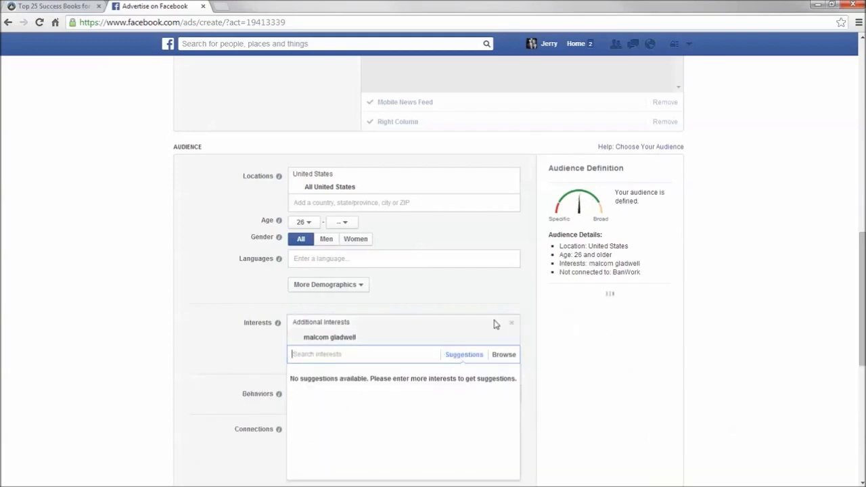
mouse_move(501, 340)
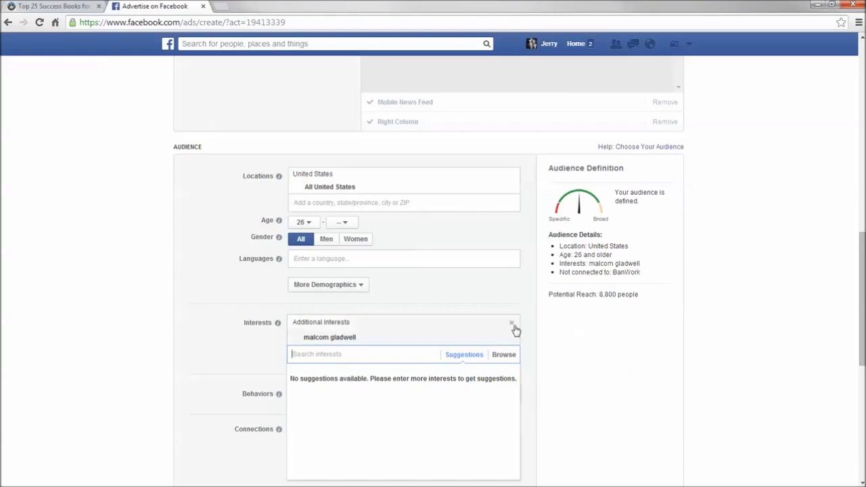
click(513, 324)
- Check the Malcolm Gladwell book's title in the blog post and add Outliers (book) to the ad audience's interests
click(377, 321)
key(ctrl+Tab)
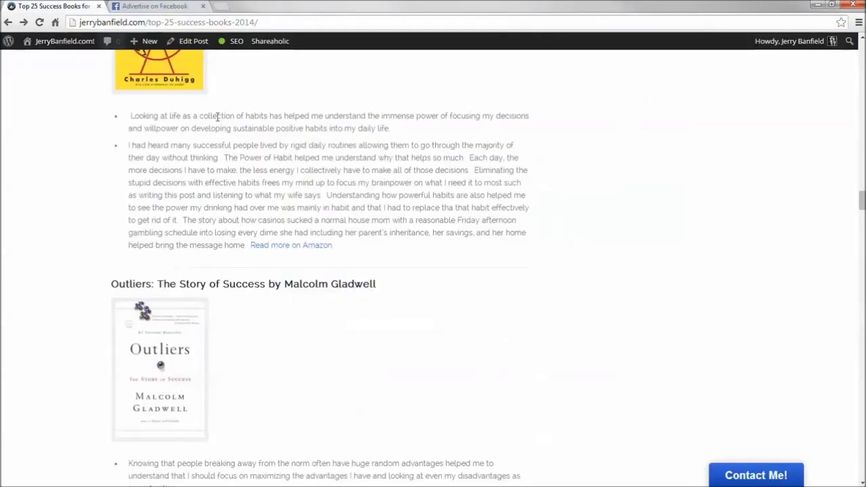
key(ctrl+Tab)
text(outliers)
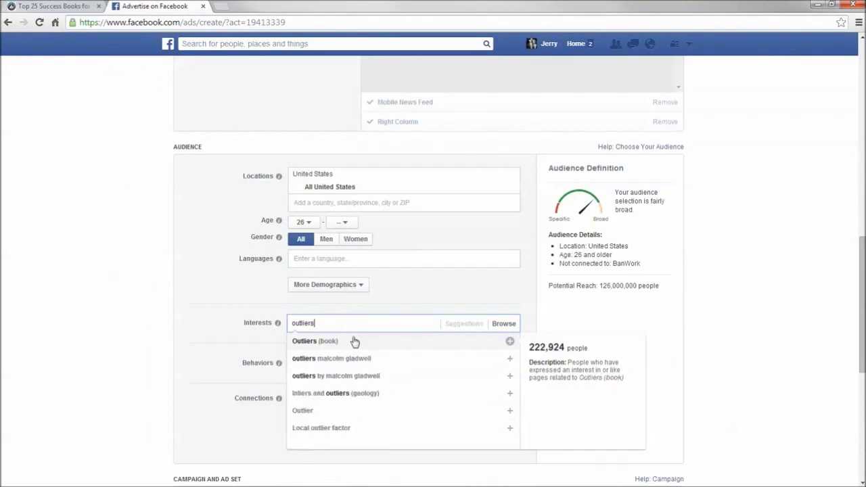
click(353, 342)
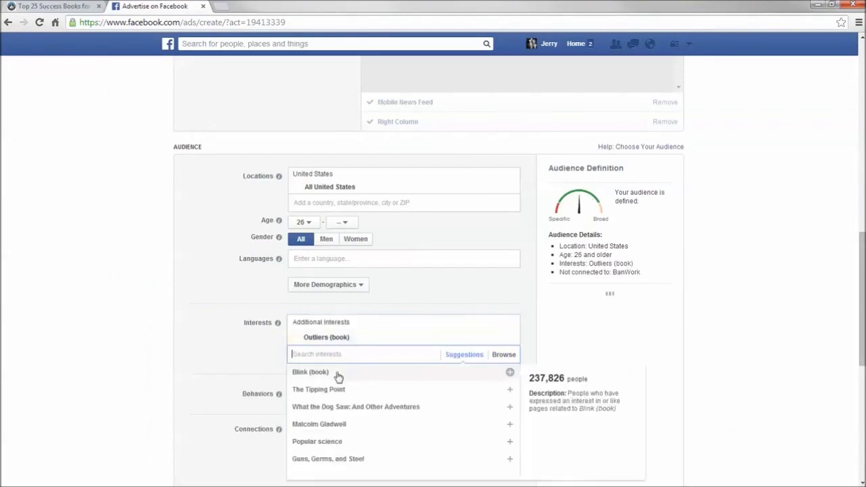
- Add the suggested interests Blink (book), The Tipping Point, What the Dog Saw: And Other Adventures and Malcolm Gladwell, and look through the remaining suggestions
click(340, 374)
click(335, 388)
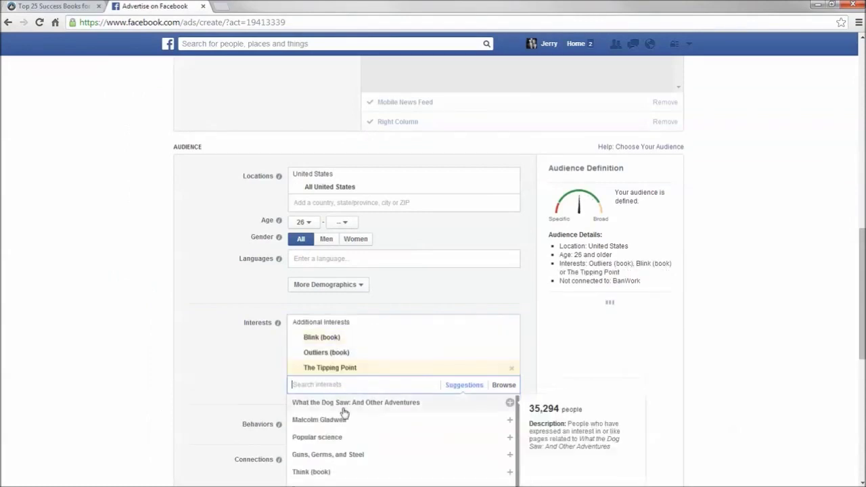
click(339, 404)
click(342, 420)
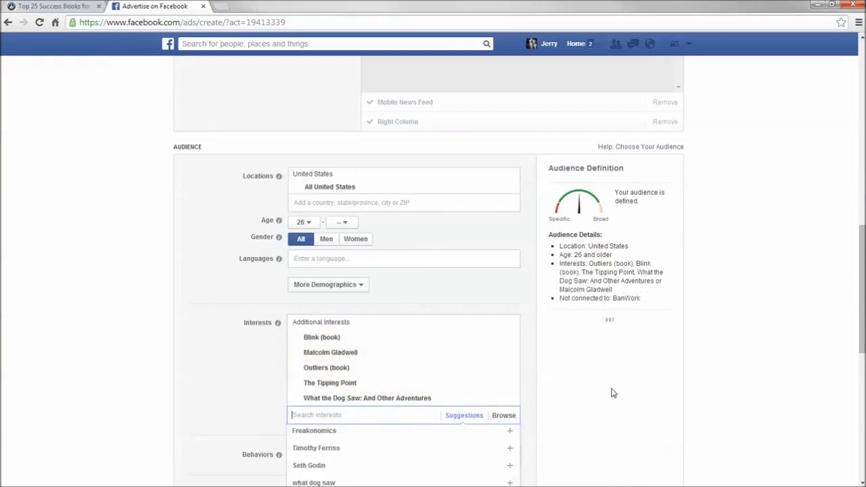
scroll(612, 393, down, 2)
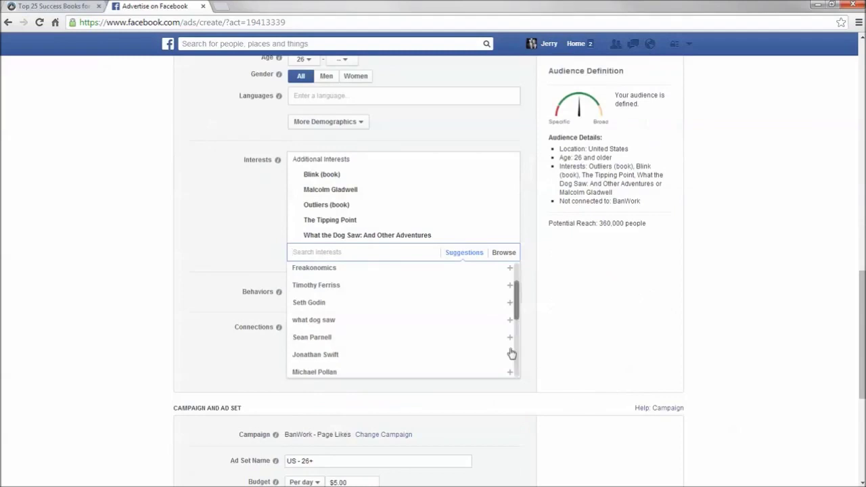
click(193, 220)
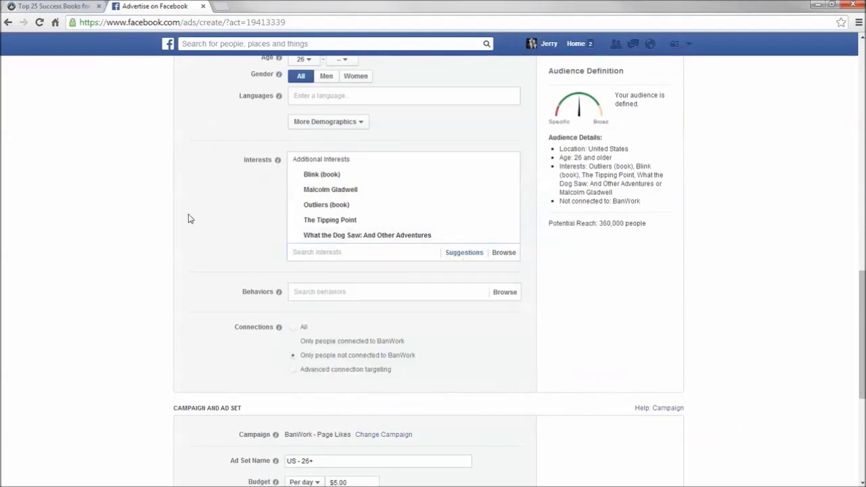
click(367, 252)
mouse_move(511, 228)
click(147, 232)
scroll(675, 247, up, 2)
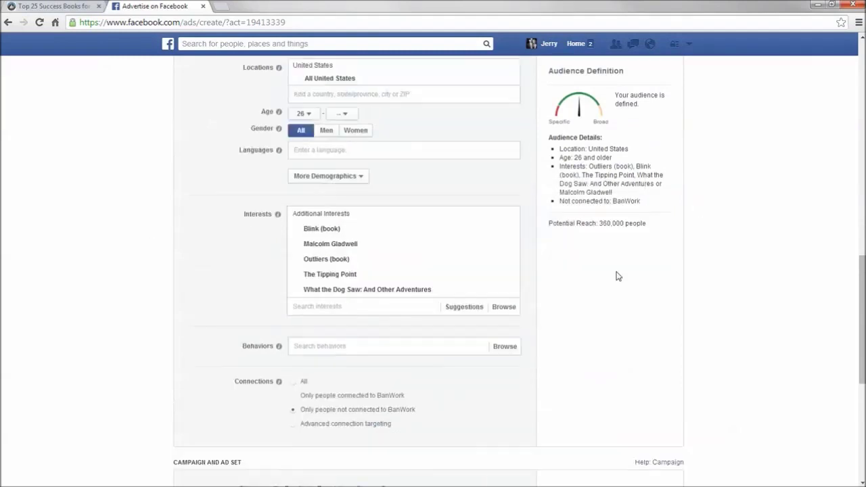
- Clear all the Gladwell-related interests from the ad audience and add The New Yorker instead
key(ctrl+shift+Tab)
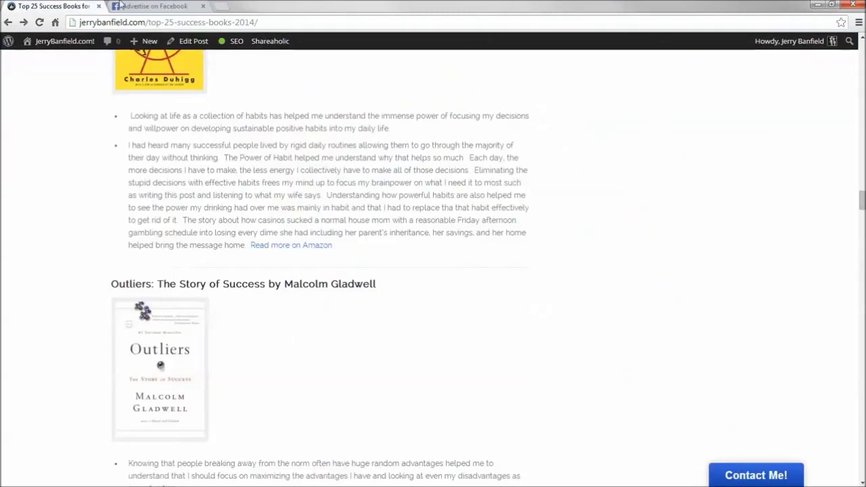
key(ctrl+Tab)
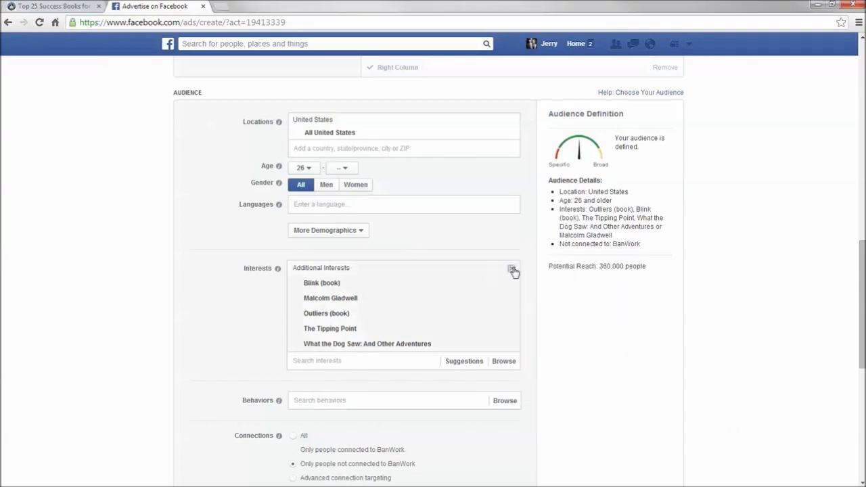
click(512, 269)
click(376, 268)
text(the )
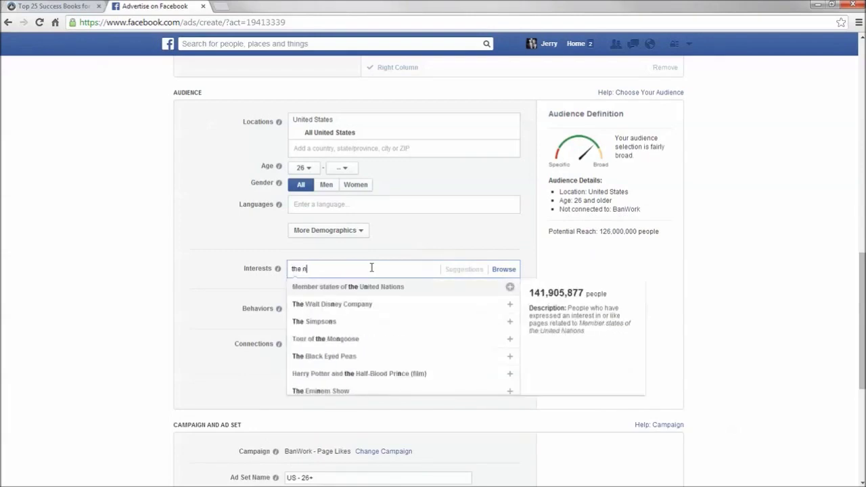
text(yorker)
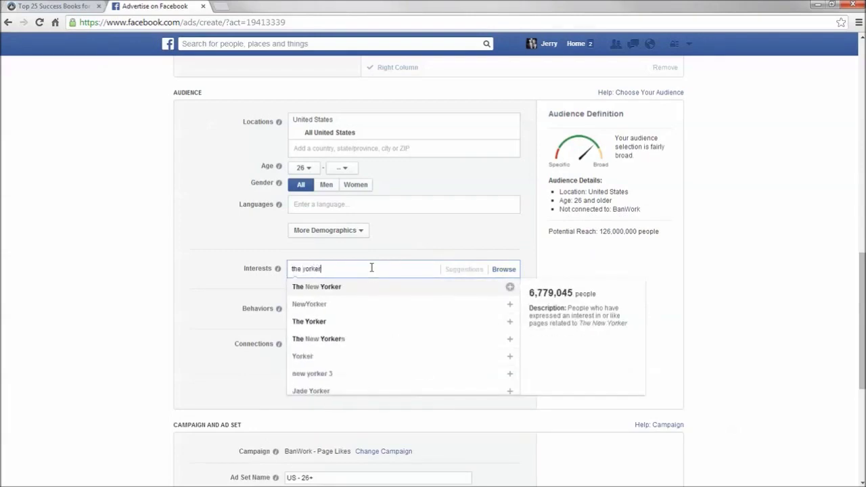
click(358, 292)
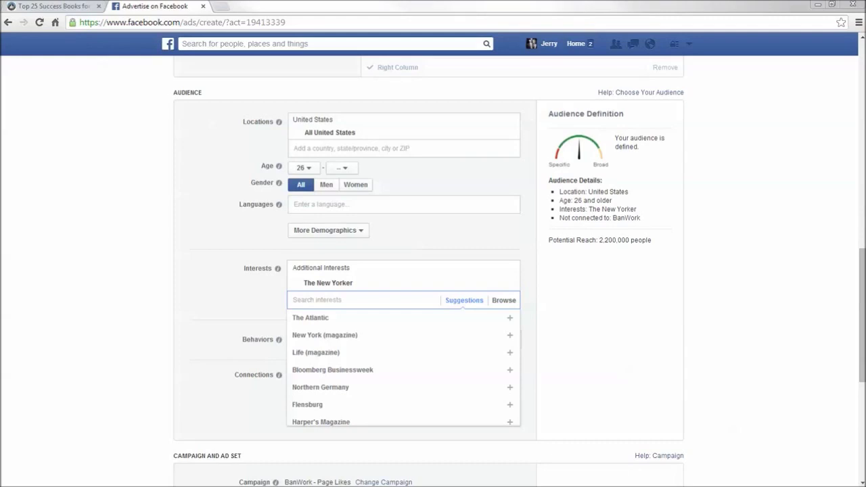
- Switch to the Word notes and review the interests list, starting with the "Scott adams, dilbert" entry
key(alt+Tab)
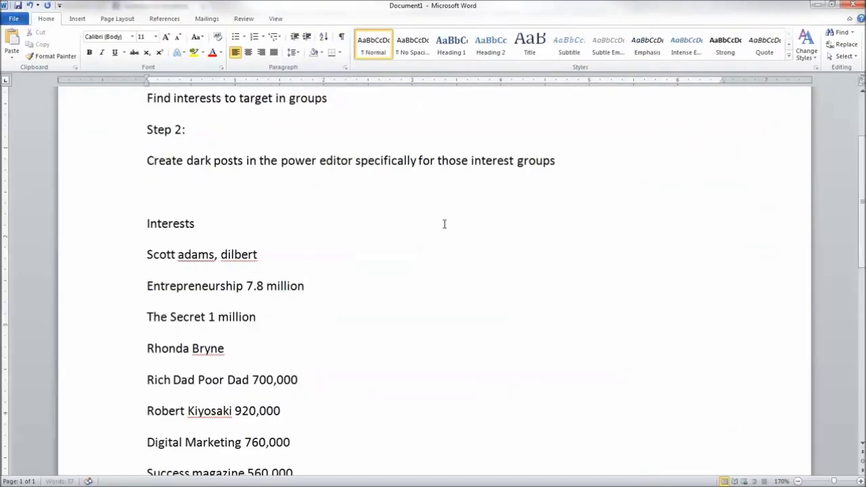
scroll(444, 222, down, 2)
click(276, 166)
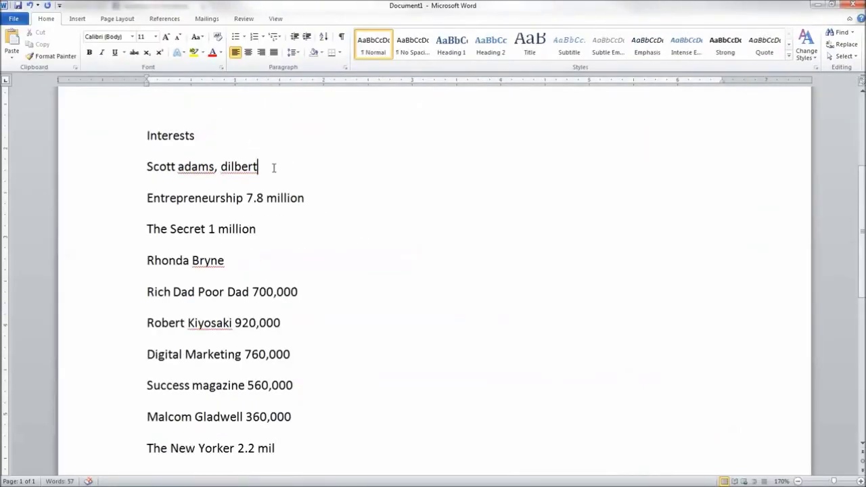
triple_click(316, 167)
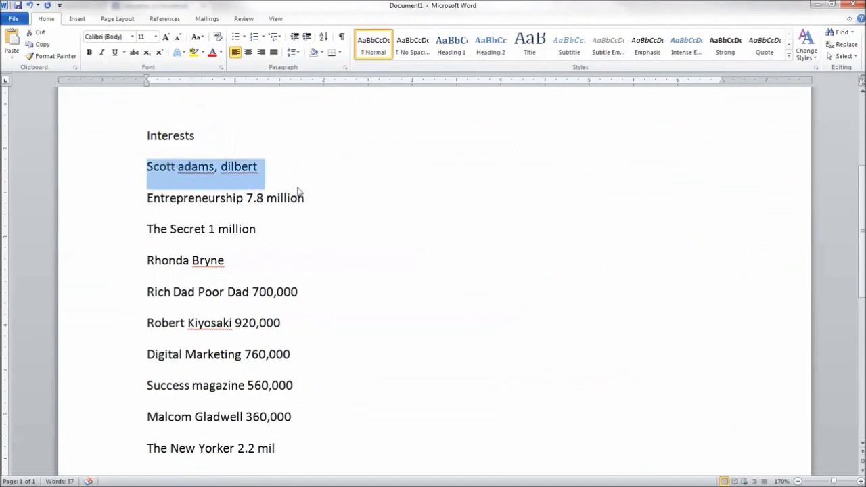
click(315, 169)
drag(271, 166, 150, 172)
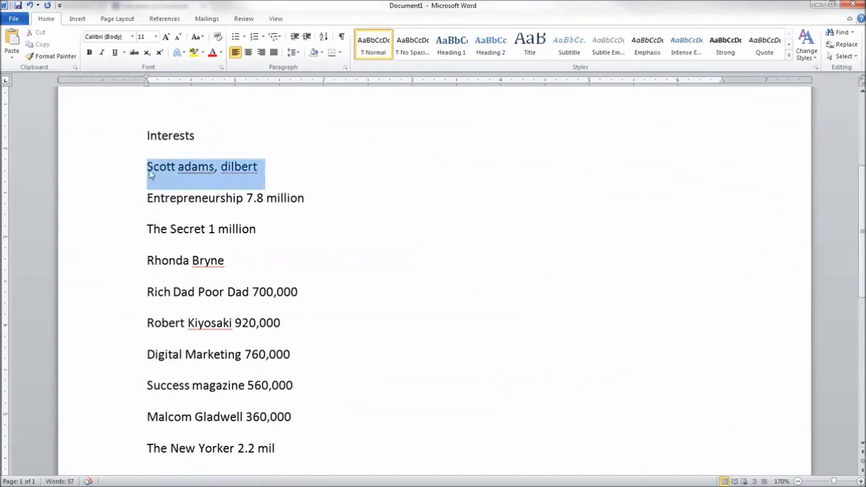
click(197, 121)
click(210, 167)
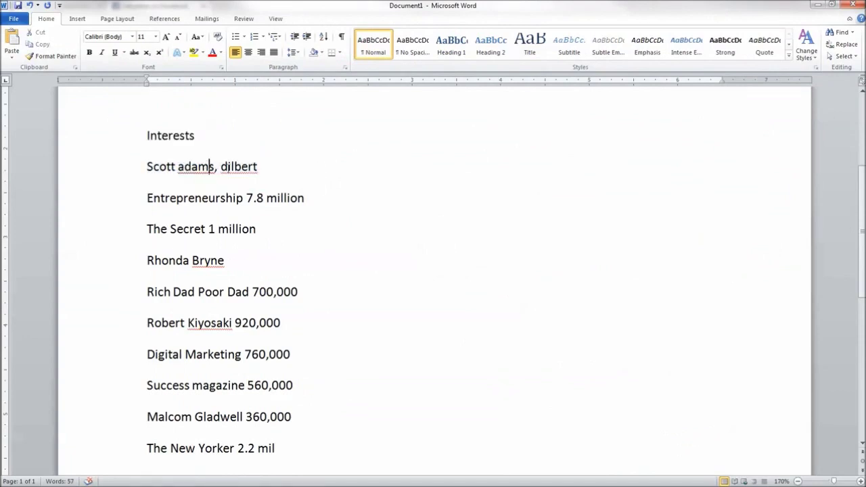
- Change the "Interests" heading to "Dark Post Interests and Ideas" and delete the "Scott adams, dilbert" line below it
triple_click(187, 136)
text(A)
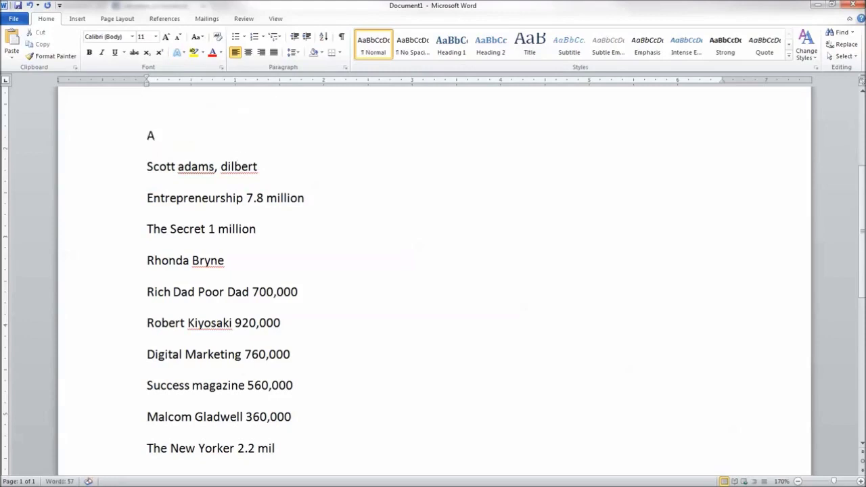
key(BackSpace)
text(Page Pos)
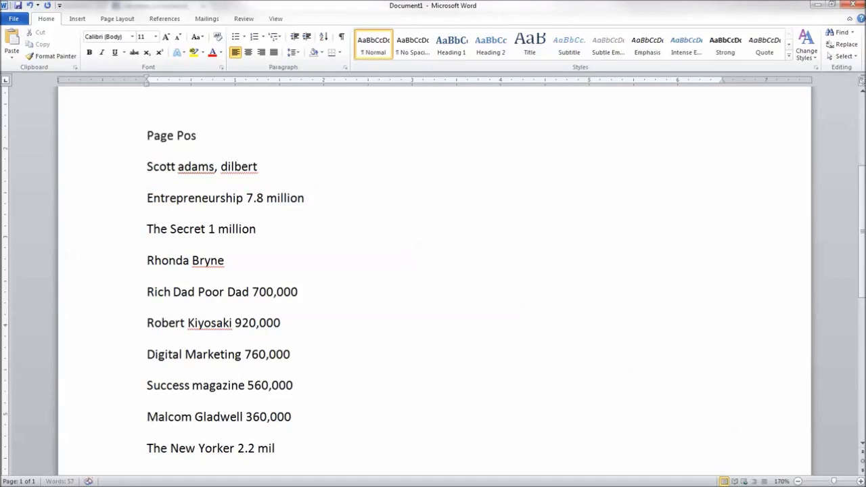
key(BackSpace)
key(BackSpace)
key(BackSpace)
key(BackSpace)
key(BackSpace)
key(BackSpace)
key(BackSpace)
key(BackSpace)
text(Dark Post Interest and Ideas)
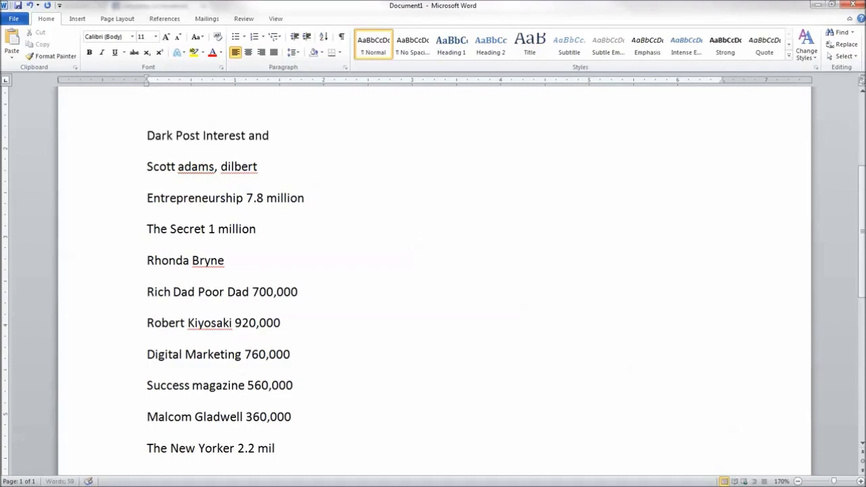
click(247, 135)
text(s)
drag(258, 167, 148, 167)
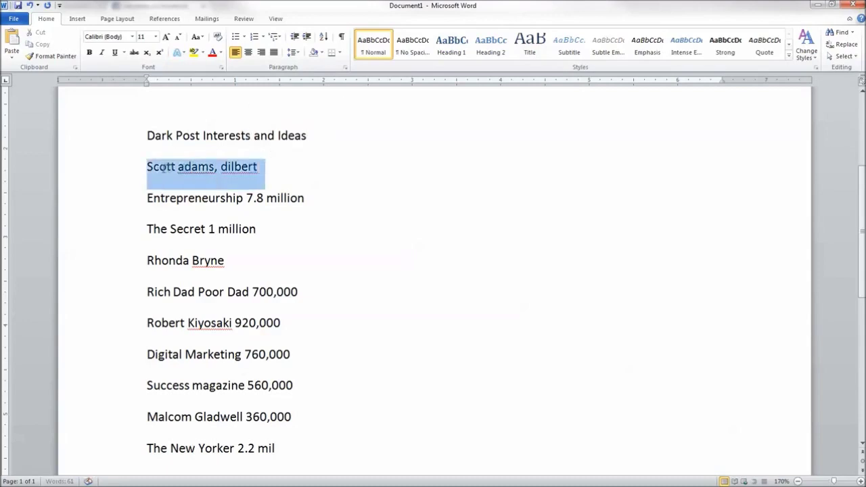
key(Delete)
click(134, 200)
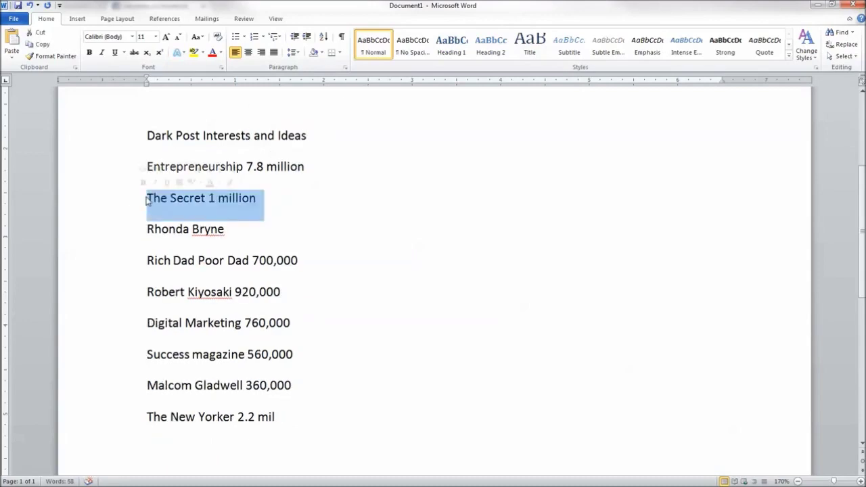
key(Left)
key(Delete)
text(T)
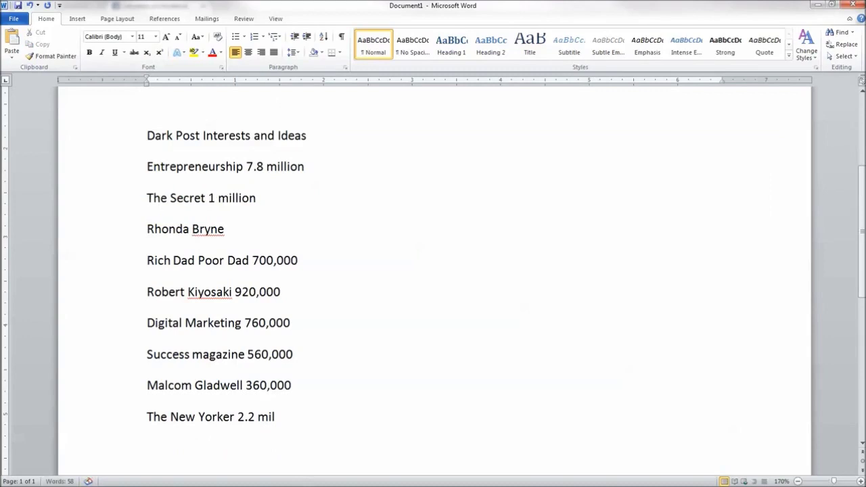
key(Return)
key(Up)
key(Up)
key(Down)
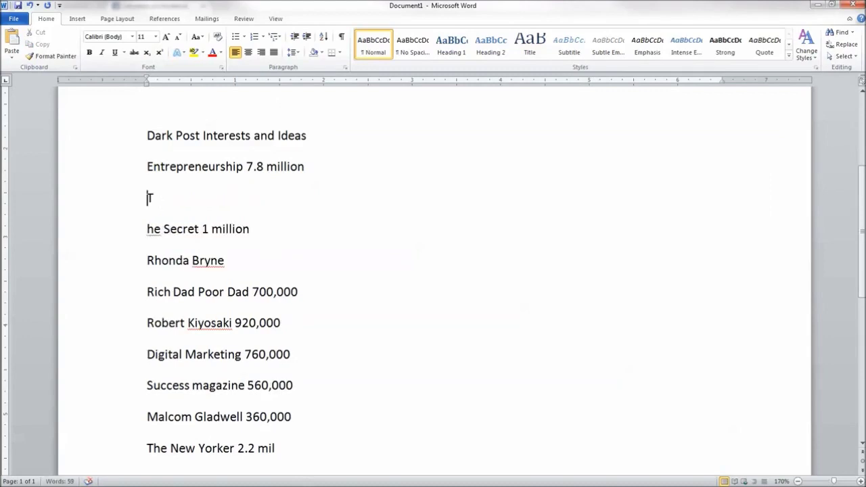
key(End)
key(Delete)
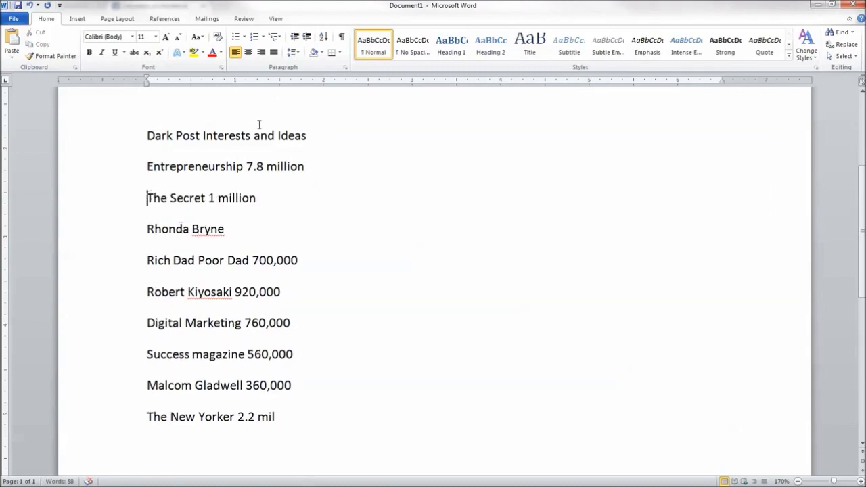
- Turn the interest lines from "Entrepreneurship 7.8 million" through "The New Yorker 2.2 mil" into a bulleted list
click(236, 37)
click(148, 167)
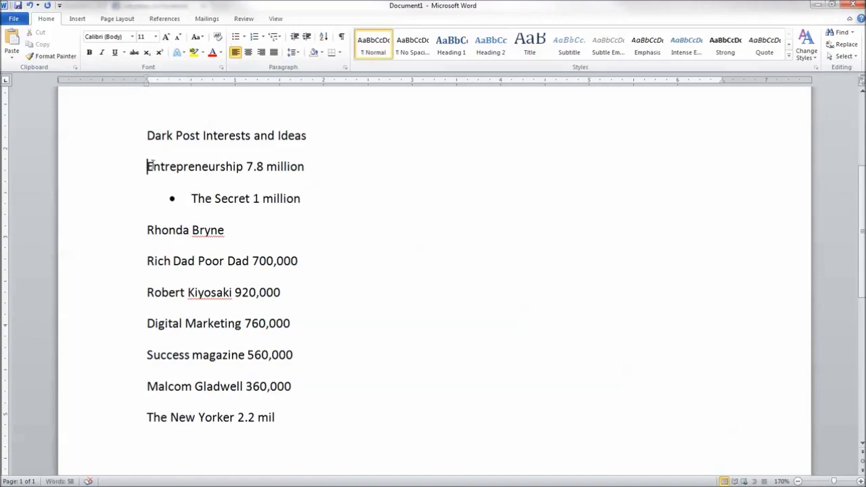
drag(276, 421, 148, 167)
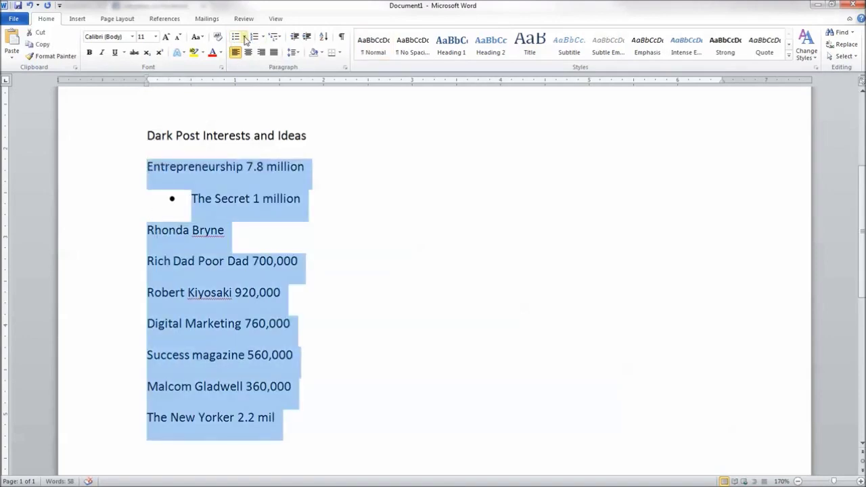
click(236, 37)
- Merge the "Rhonda Bryne" bullet into the end of "The Secret 1 million" bullet, separated by a space
click(332, 167)
click(354, 165)
key(Down)
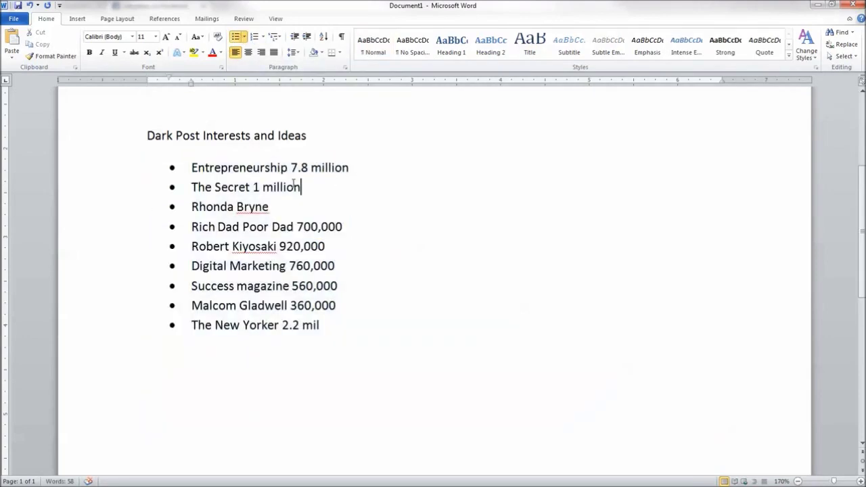
key(Delete)
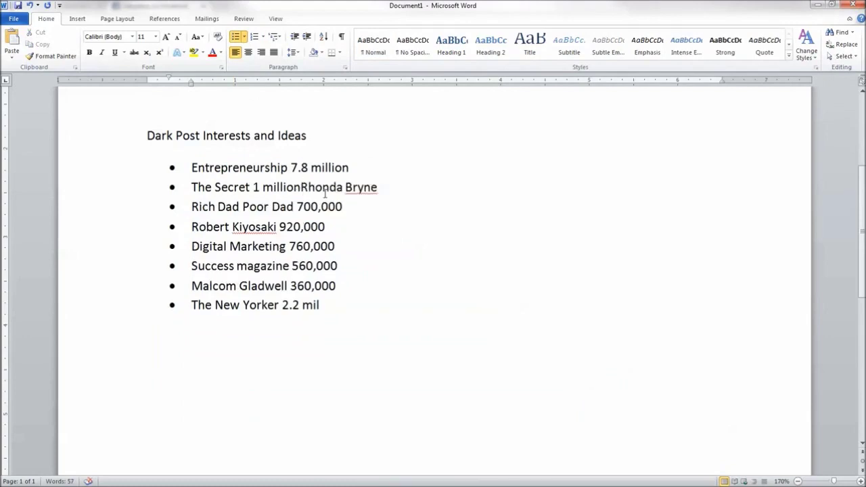
key(End)
- Put the ad idea "Feature The Power: Like the secret?" at the beginning of The Secret bullet
key(Home)
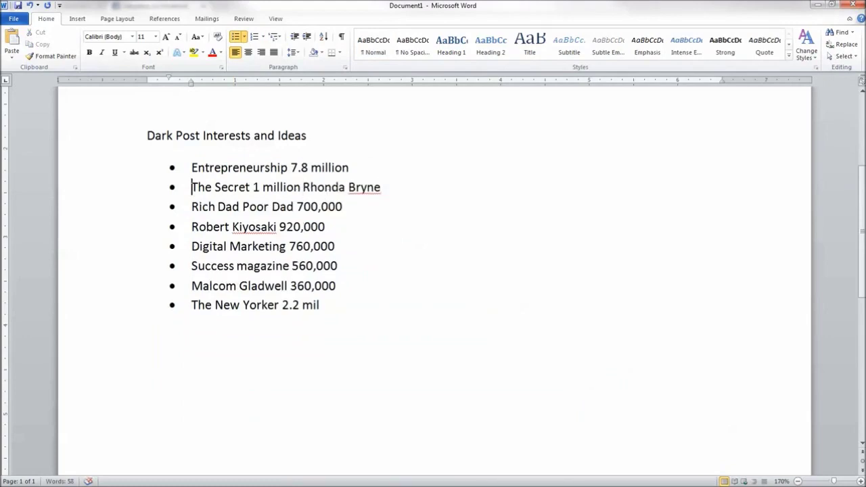
text(Like the se)
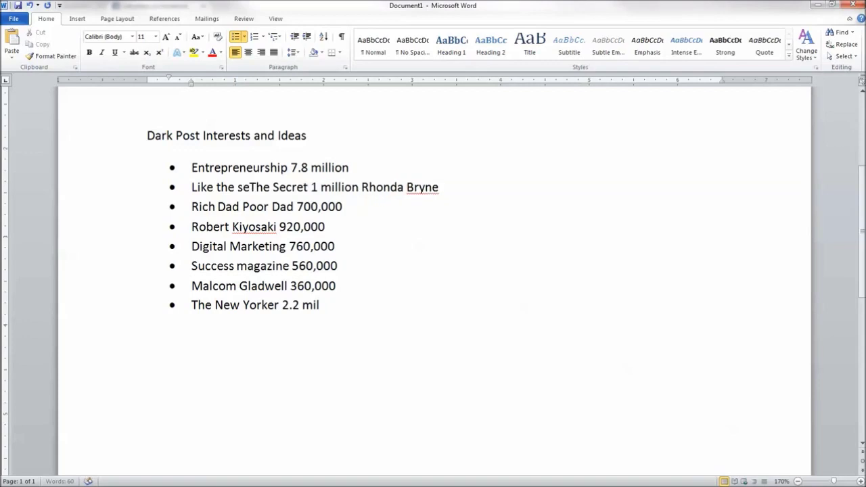
text(cret?)
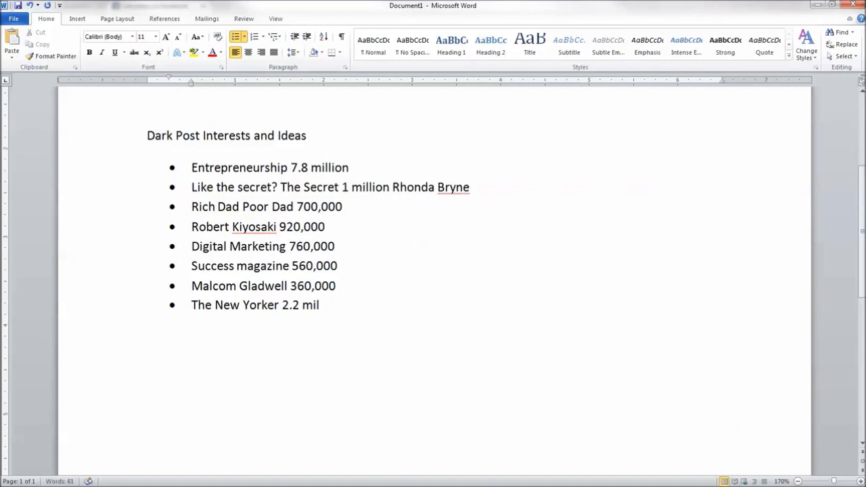
click(474, 187)
click(192, 187)
text(Feature The Power:)
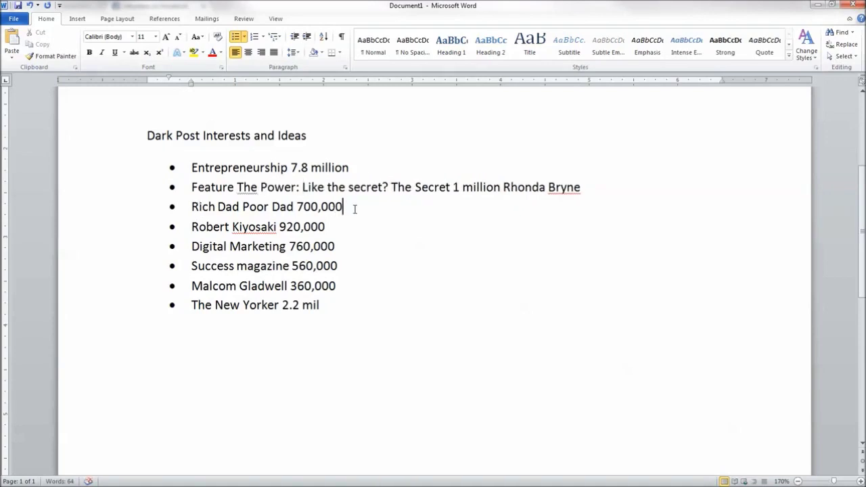
- Merge the Robert Kiyosaki bullet into the Rich Dad Poor Dad bullet and put "Feature" in front of it
key(Delete)
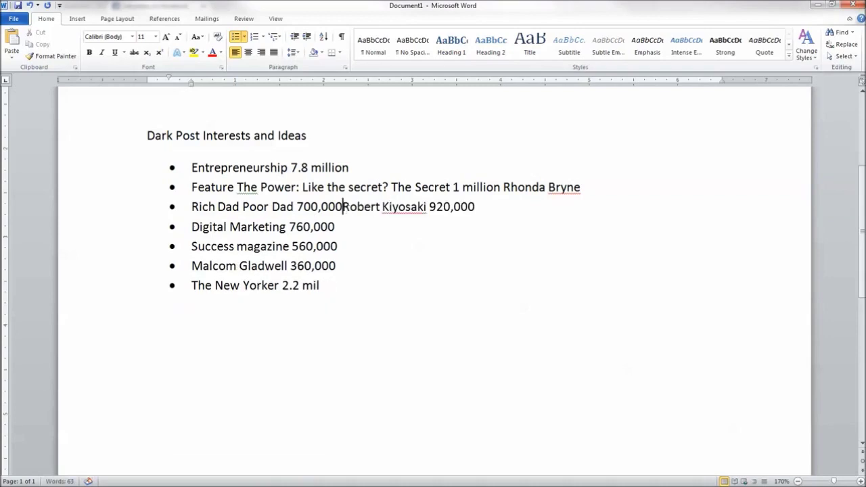
key(Home)
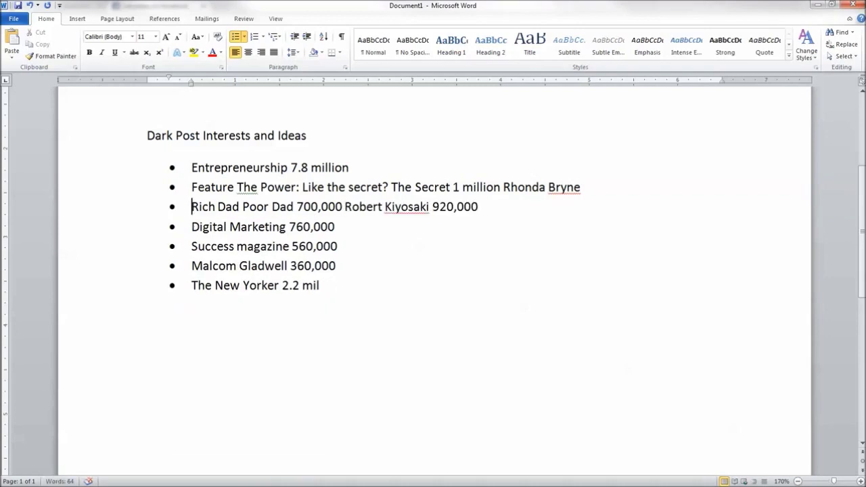
text(Feature)
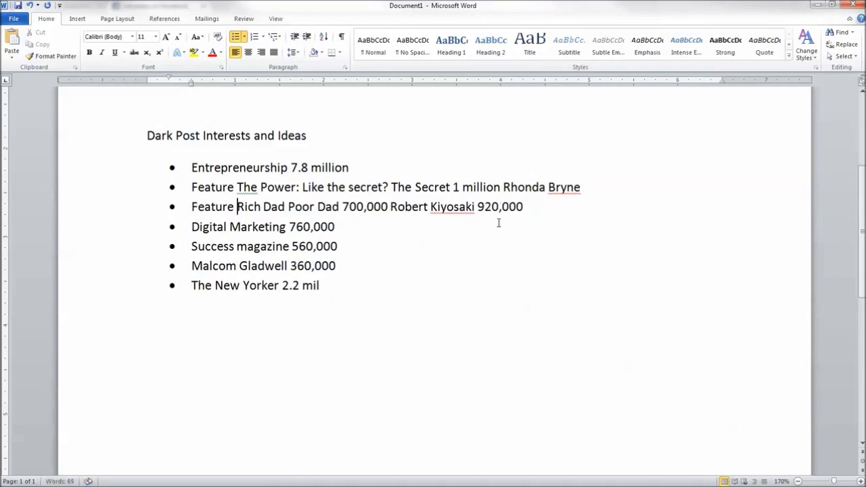
- Delete the Digital Marketing bullet and put "Success post general" in front of the Success magazine bullet
click(338, 206)
click(229, 226)
drag(341, 226, 203, 228)
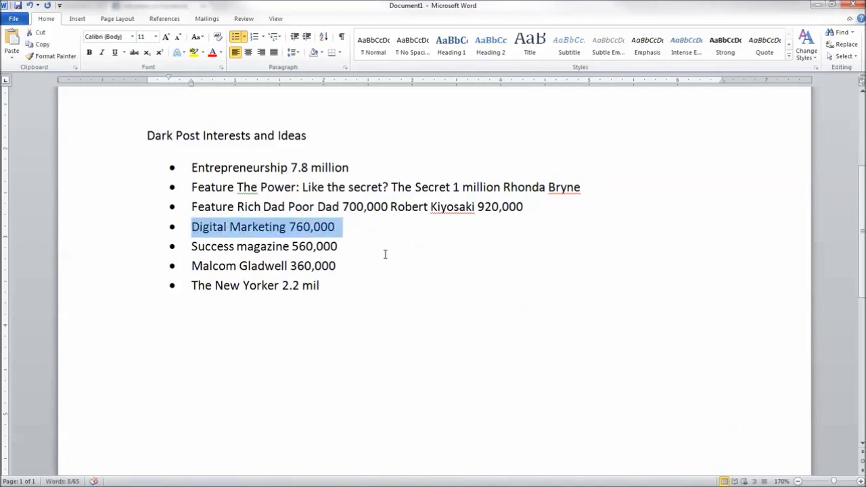
key(BackSpace)
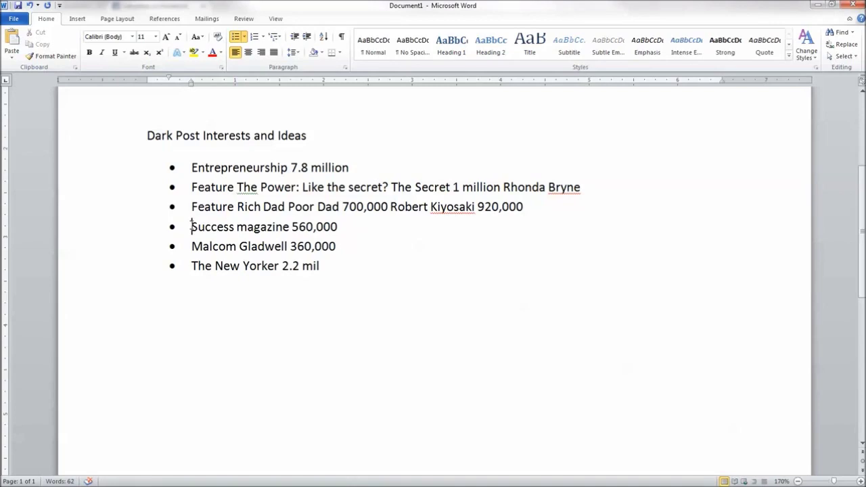
text(Succes)
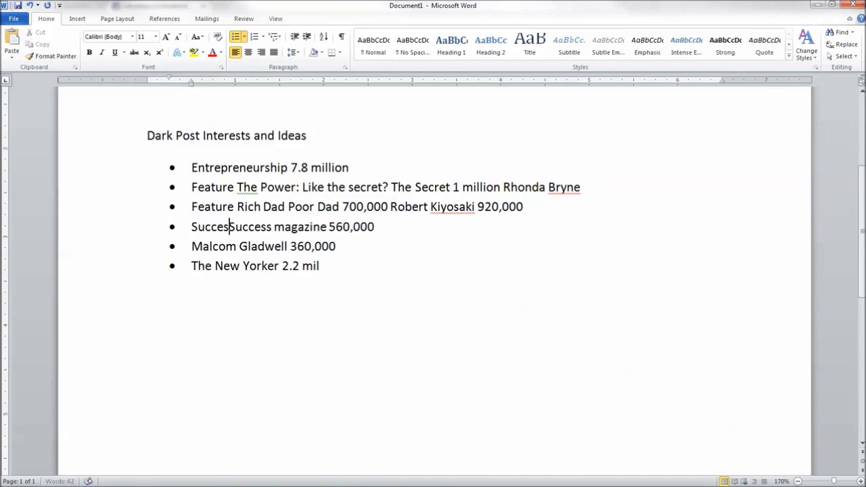
text(s post general)
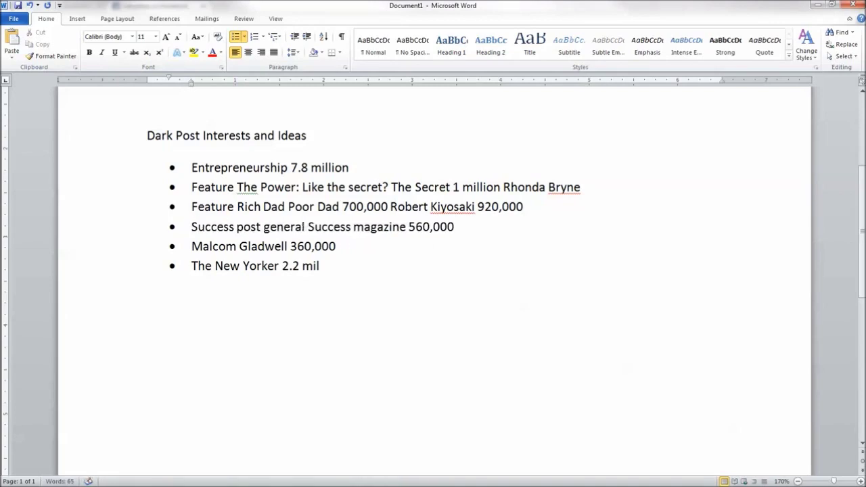
- Put "Feature Malcom Gladwell" before the Malcom Gladwell bullet and merge The New Yorker bullet onto its end
drag(202, 246, 193, 247)
click(195, 246)
text(Feature Mal)
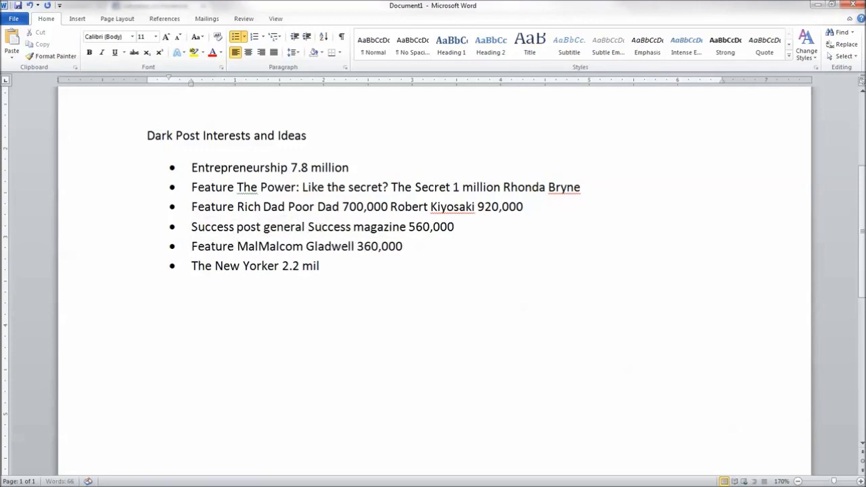
text(com Gladwell)
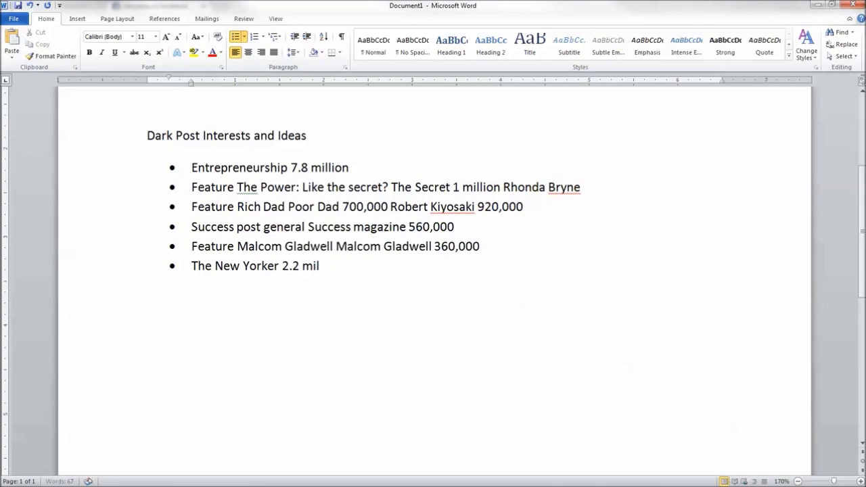
click(491, 246)
key(Delete)
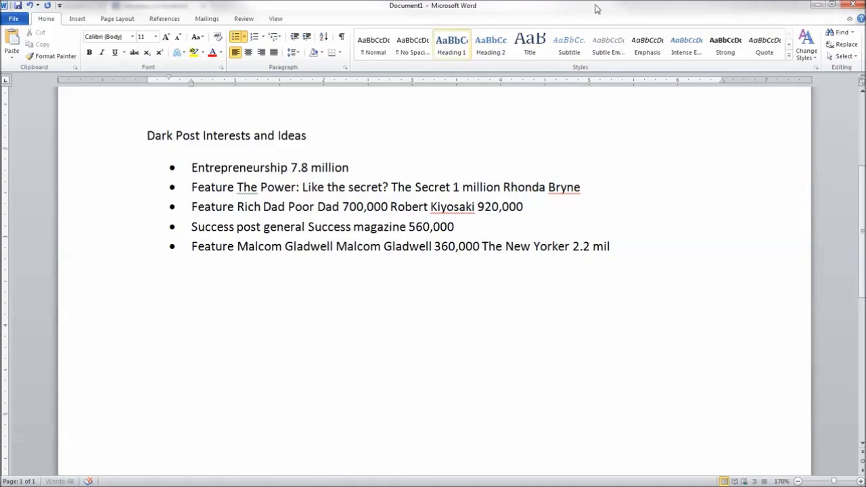
- Switch to the browser, open Amazon in a new tab and search it for malcolm gladwell
key(alt+Tab)
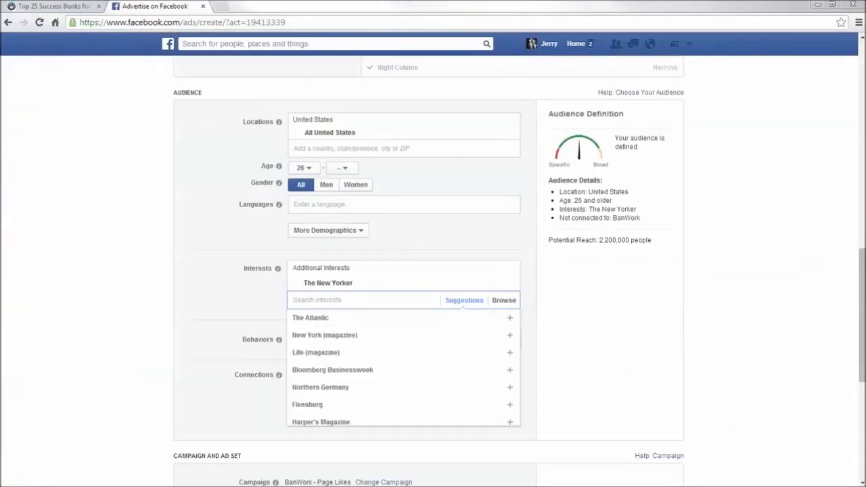
click(48, 4)
click(165, 4)
click(220, 7)
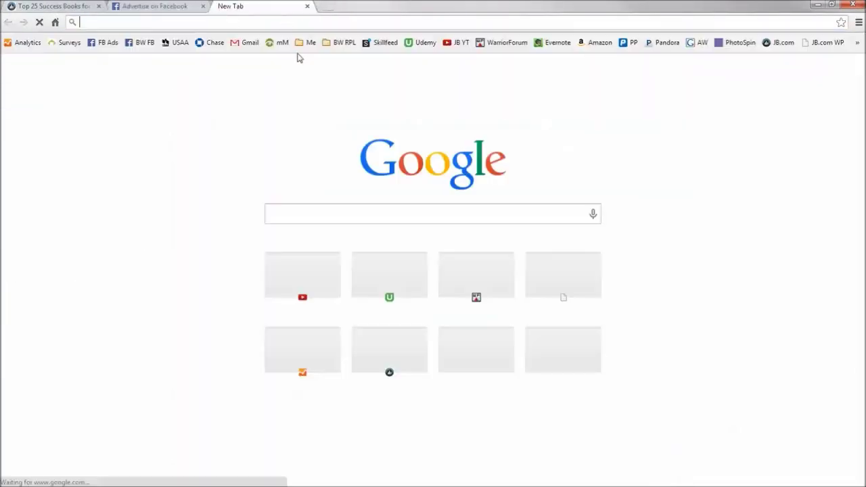
click(597, 42)
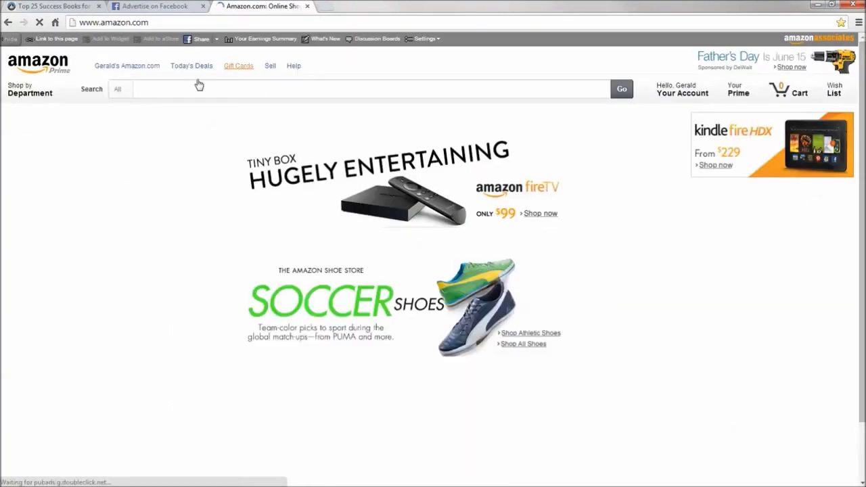
click(185, 89)
text(ma)
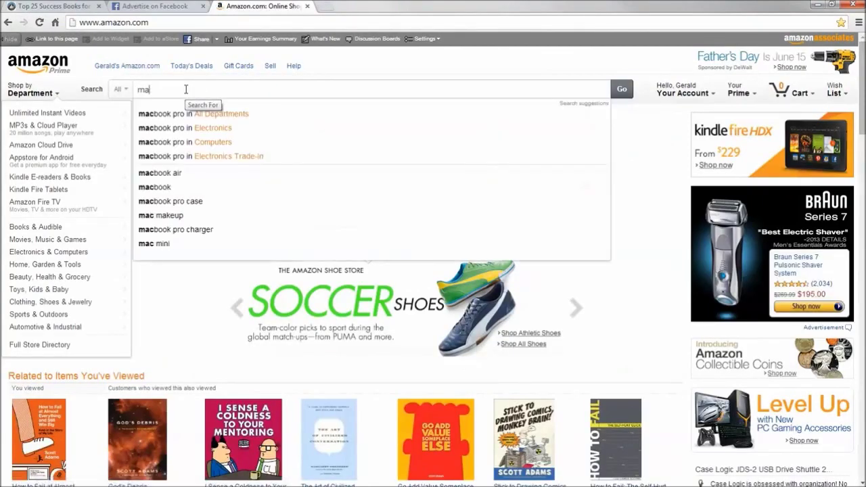
text(lcom)
click(196, 114)
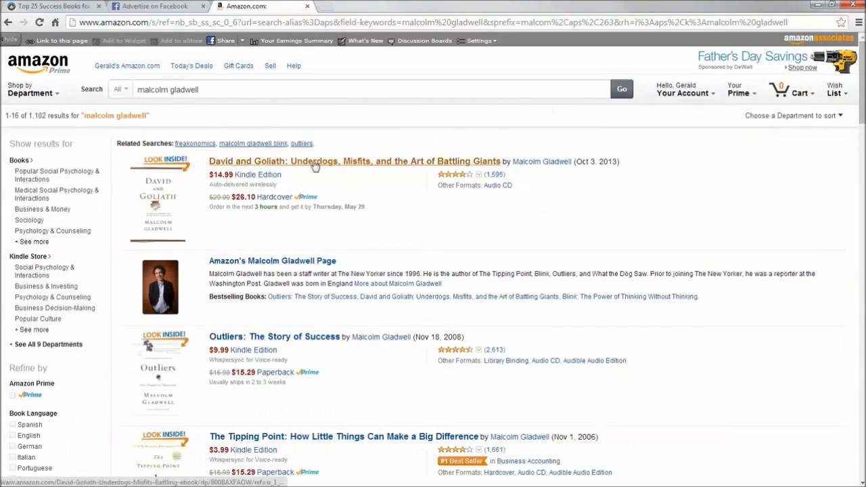
- Return to the Facebook ad, remove The New Yorker interest and look through the interest matches for "david and gol"
click(145, 4)
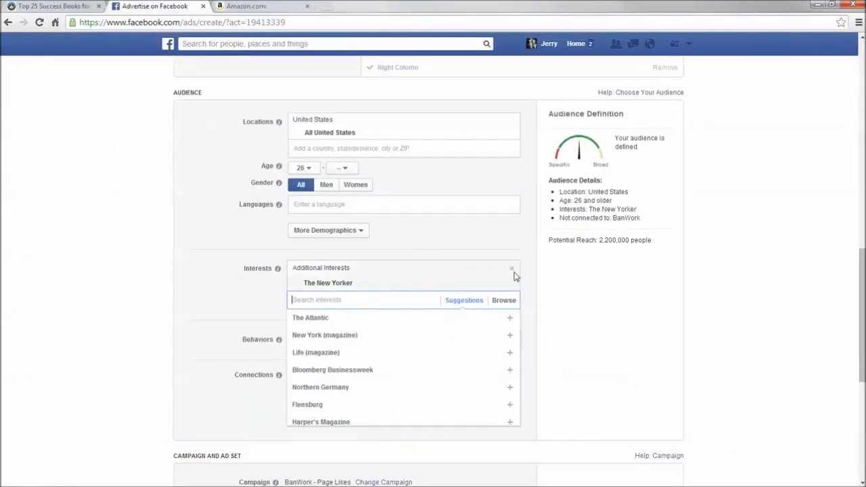
click(369, 284)
click(308, 270)
text(david and)
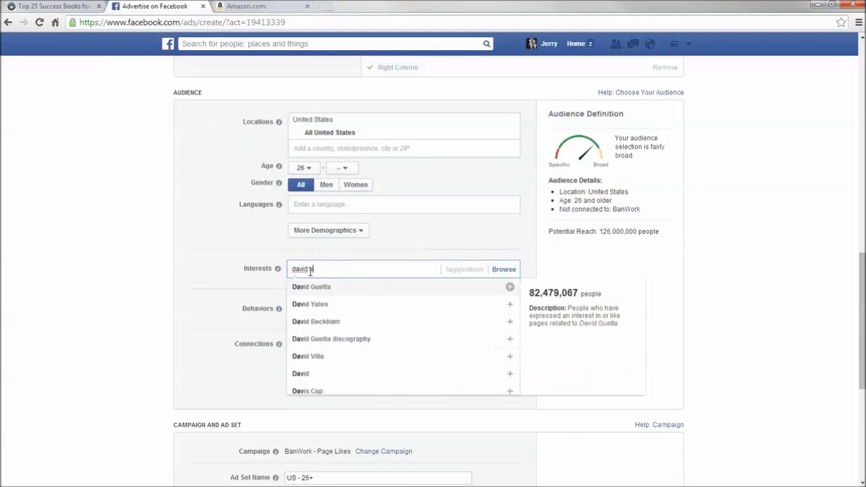
text( gol)
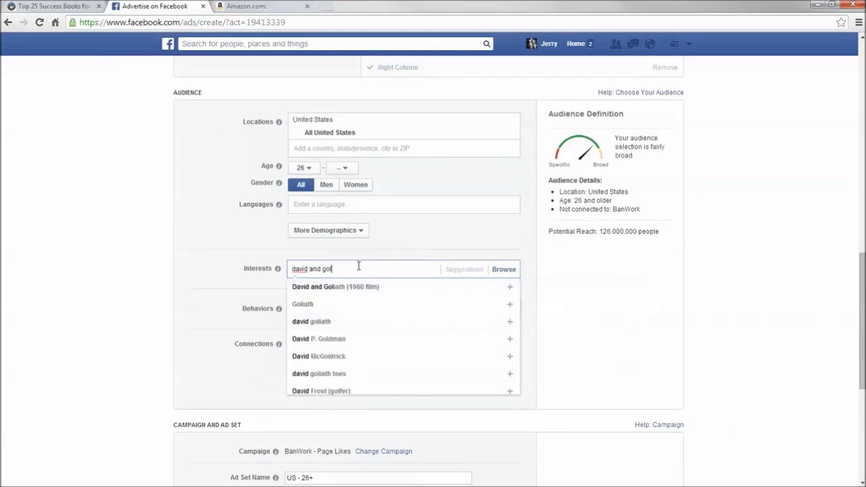
scroll(369, 324, down, 1)
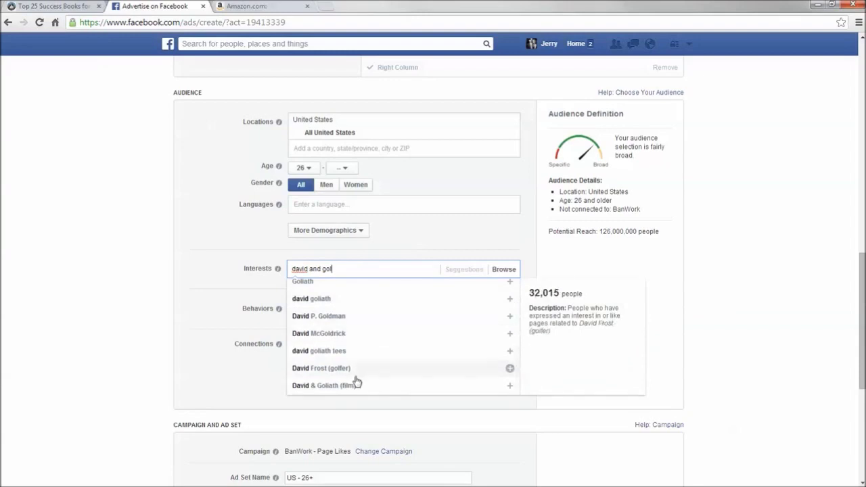
scroll(356, 304, up, 1)
- Search the ad interests for "golaith" instead and clear the search text
drag(352, 270, 267, 269)
text(go)
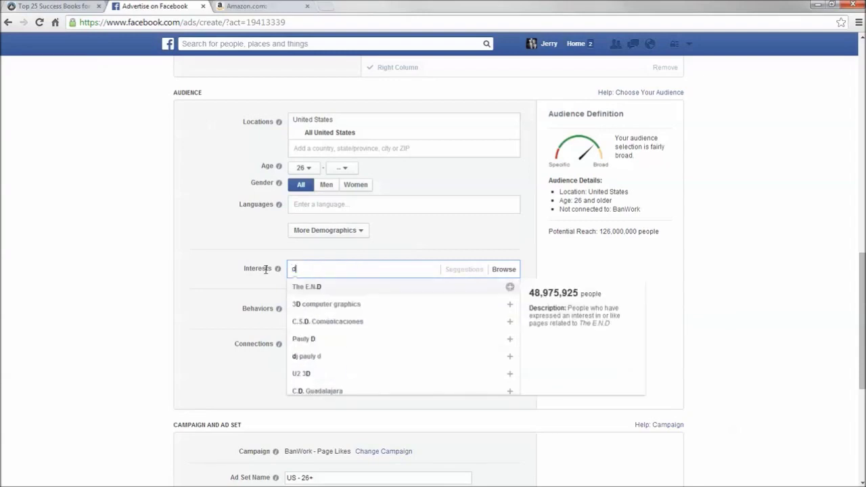
text(la)
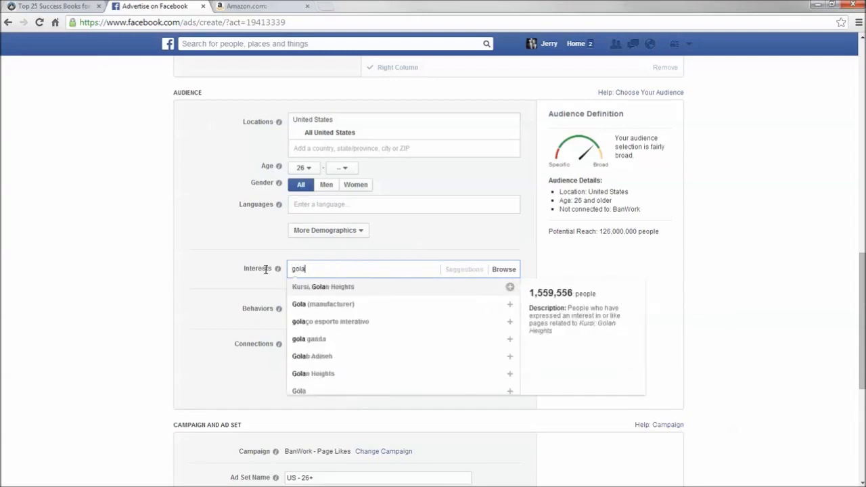
text(ith)
key(BackSpace)
key(BackSpace)
key(BackSpace)
key(BackSpace)
key(BackSpace)
key(BackSpace)
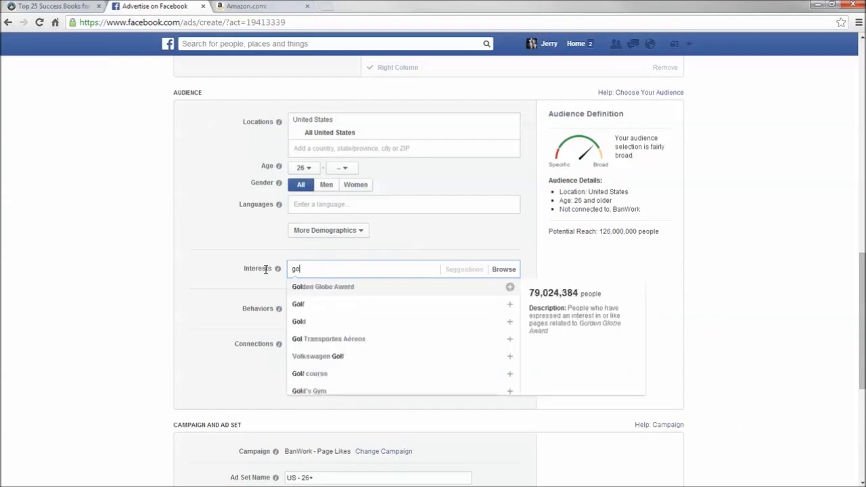
- Close the Amazon results tab and look over the ad's audience settings
click(277, 5)
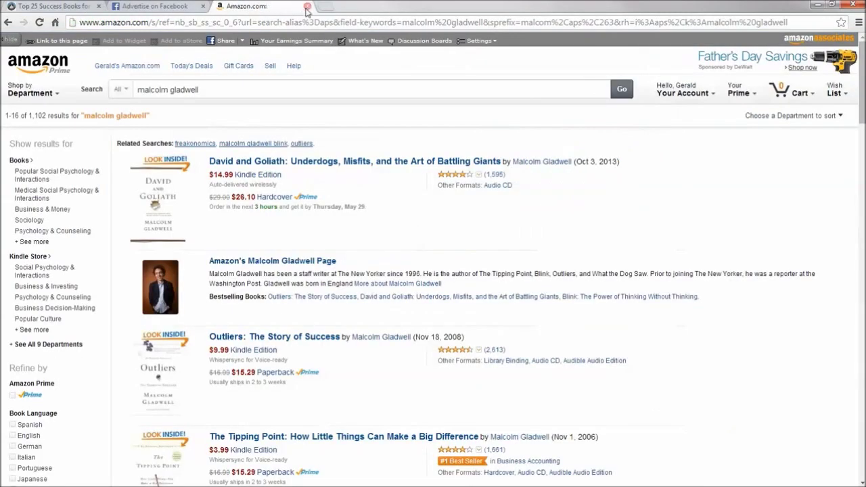
click(307, 6)
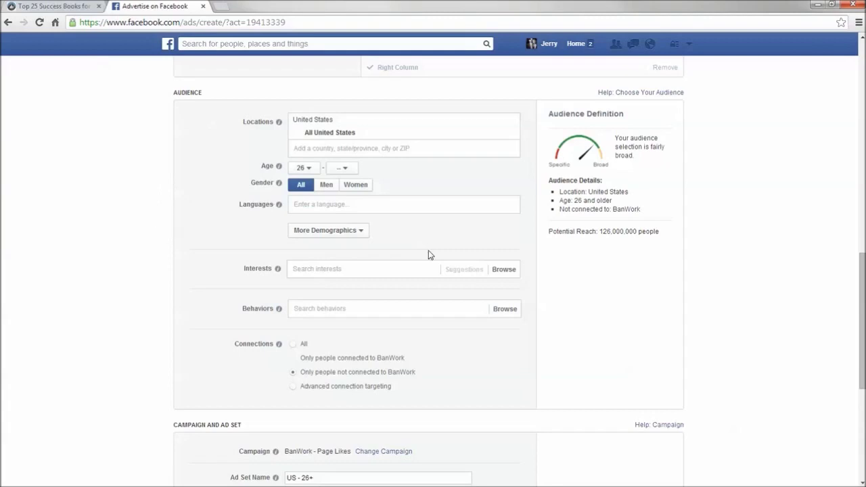
scroll(424, 244, down, 3)
scroll(382, 224, up, 4)
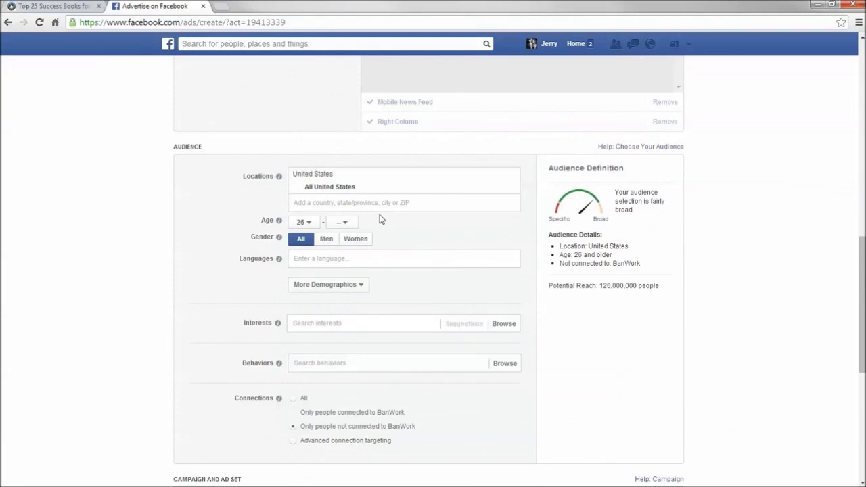
scroll(393, 234, down, 2)
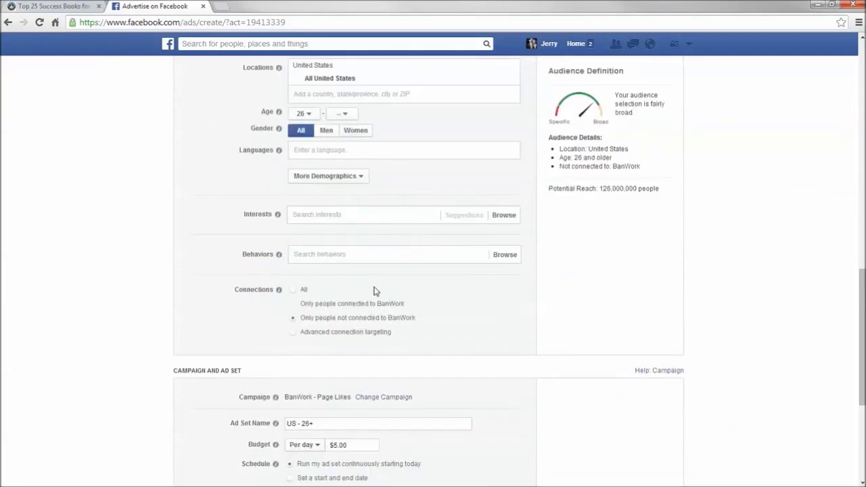
- Switch to the Top 25 Success Books blog post and look through its Malcolm Gladwell book entries
click(325, 215)
key(ctrl+Tab)
scroll(297, 257, down, 12)
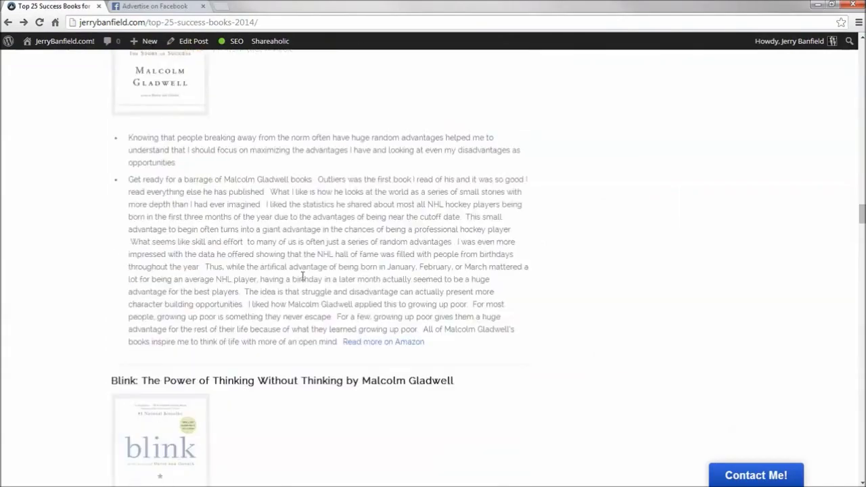
- Look through the rest of the Malcolm Gladwell entries in the blog post and return to the Facebook ad
scroll(305, 279, down, 12)
scroll(312, 277, up, 11)
scroll(313, 279, down, 17)
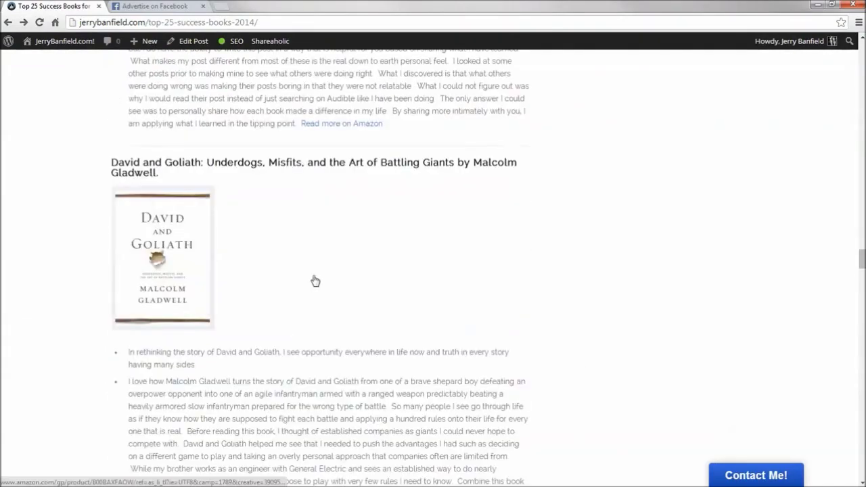
scroll(313, 278, up, 2)
key(ctrl+Tab)
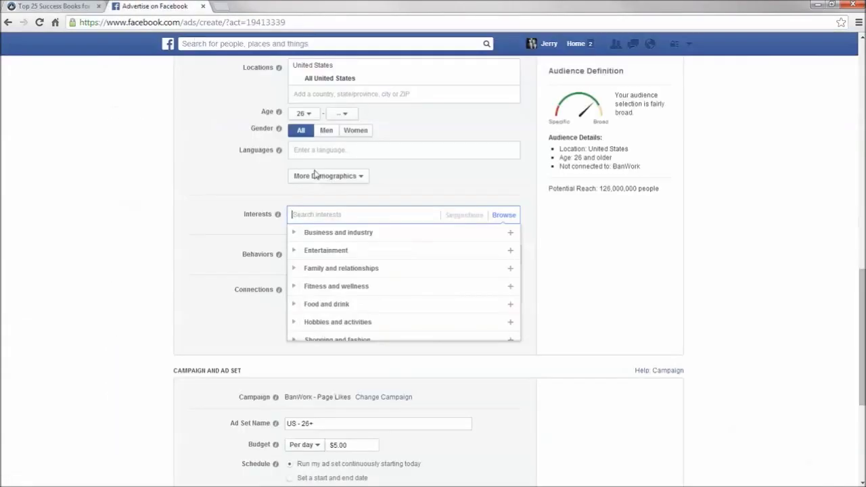
- Search the ad interests for "how to win" and add How to Win Friends and Influence People
text(how frien)
key(BackSpace)
key(BackSpace)
key(BackSpace)
key(BackSpace)
key(BackSpace)
key(BackSpace)
text(to win)
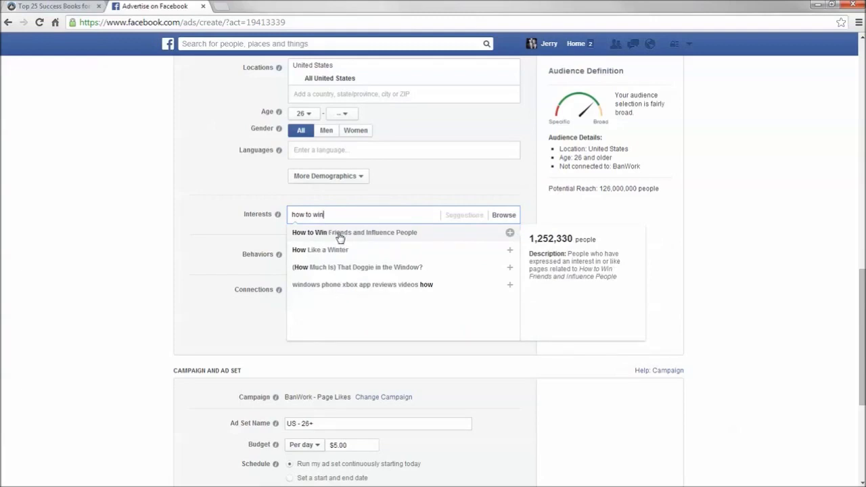
click(340, 234)
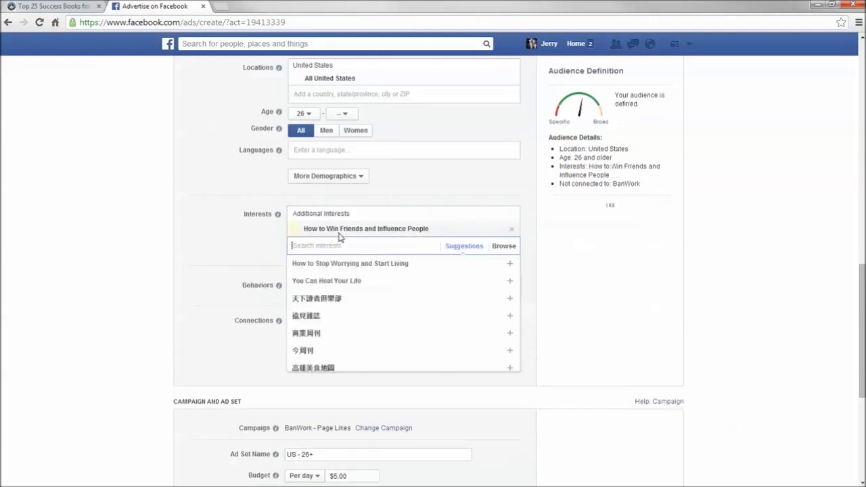
click(267, 244)
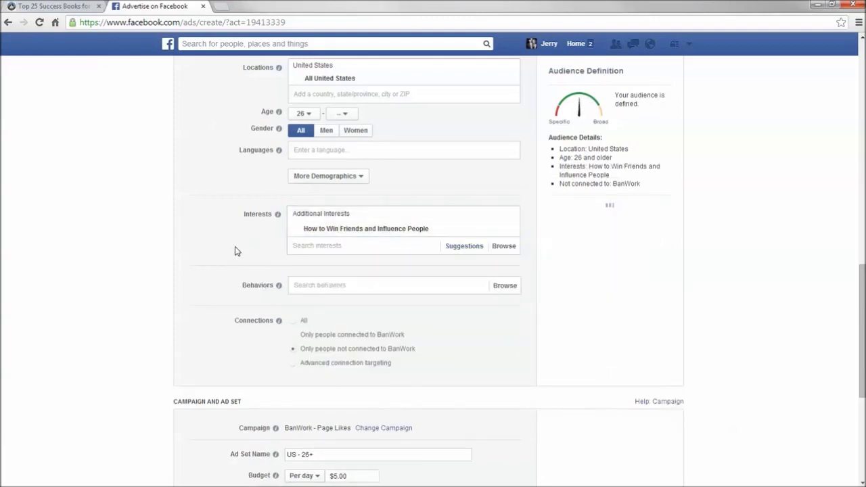
click(373, 245)
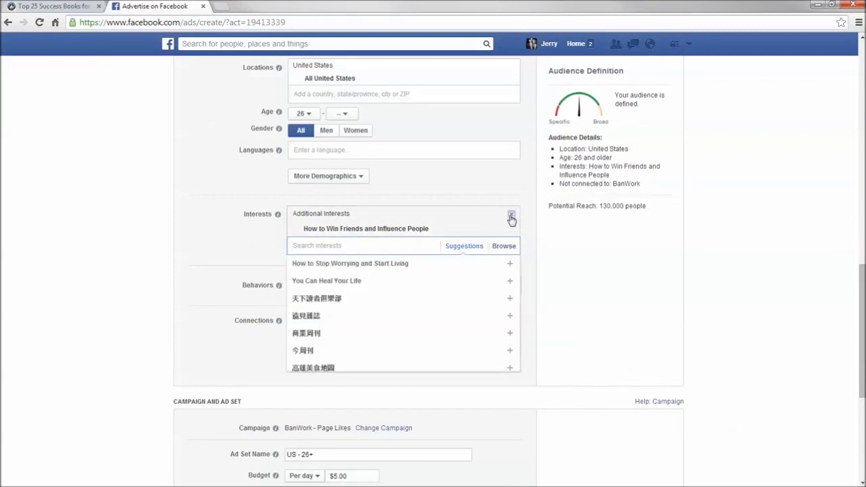
- Remove How to Win Friends and Influence People from the interests and add Dale Carnegie instead
click(512, 218)
click(54, 6)
click(151, 6)
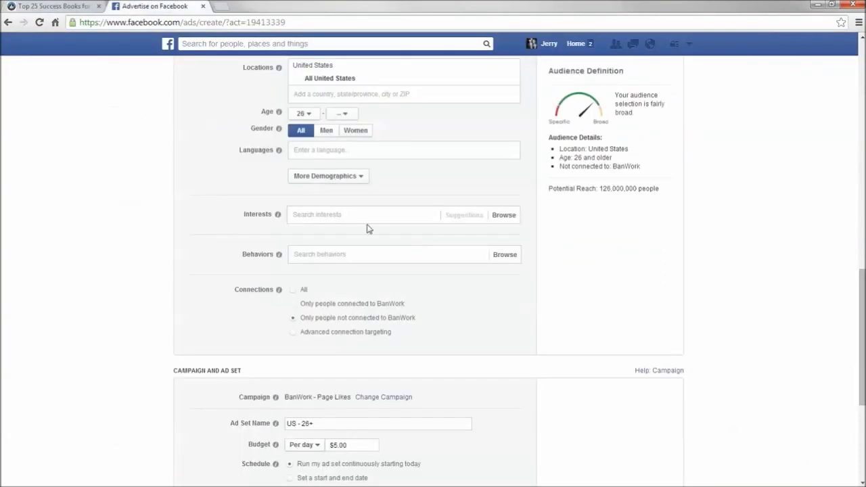
click(360, 213)
text(dale can)
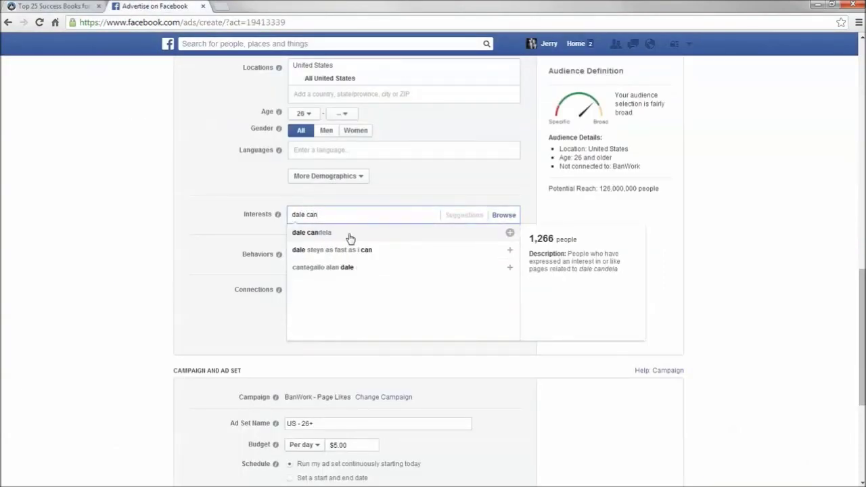
key(BackSpace)
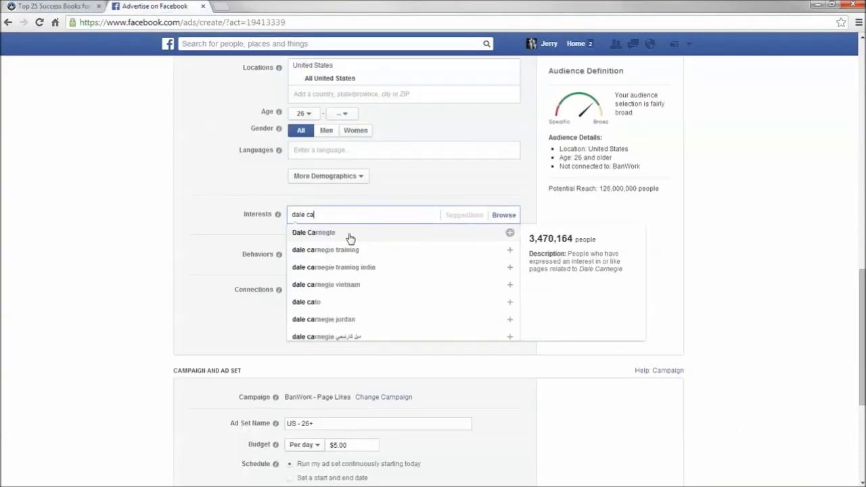
click(350, 236)
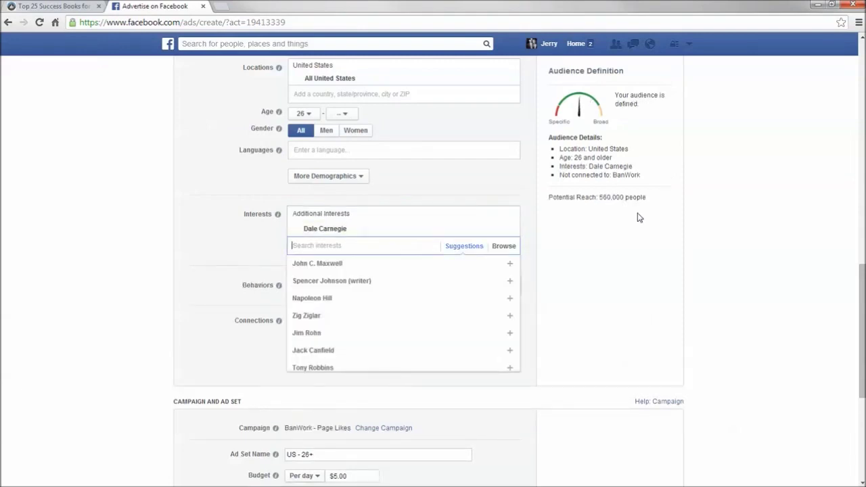
- Add How to Win Friends and Influence People as a second interest and select the text of both interest names
text(how )
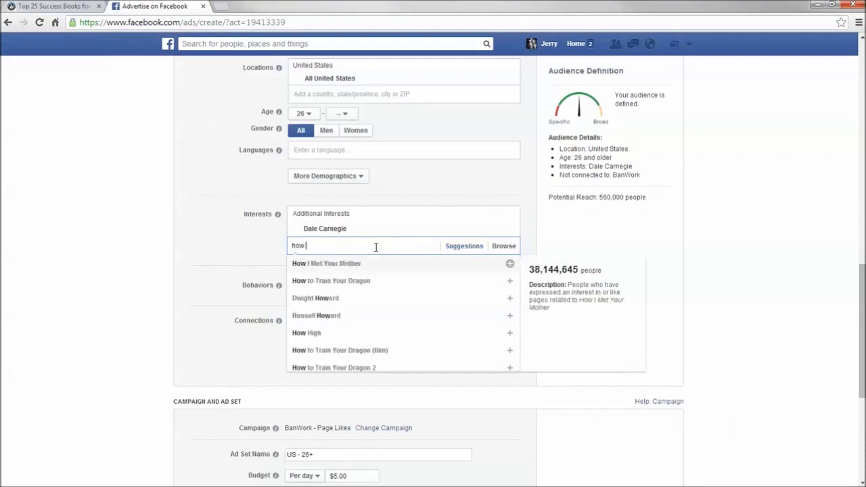
text(to win)
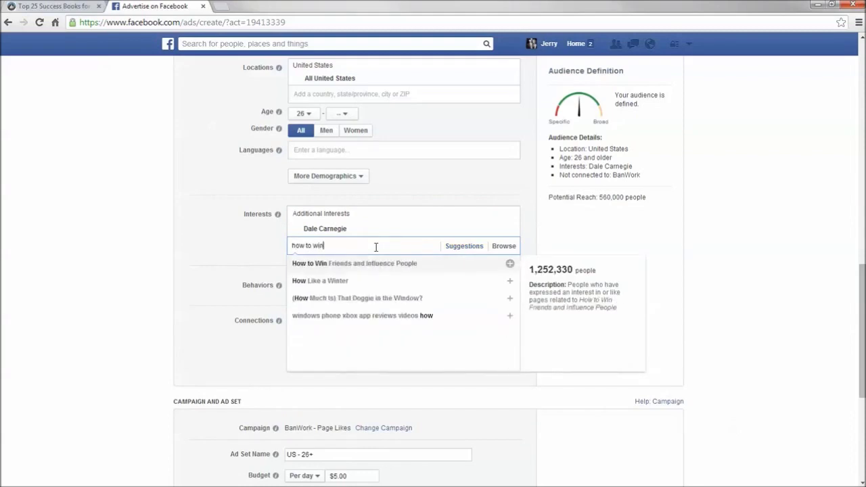
click(372, 265)
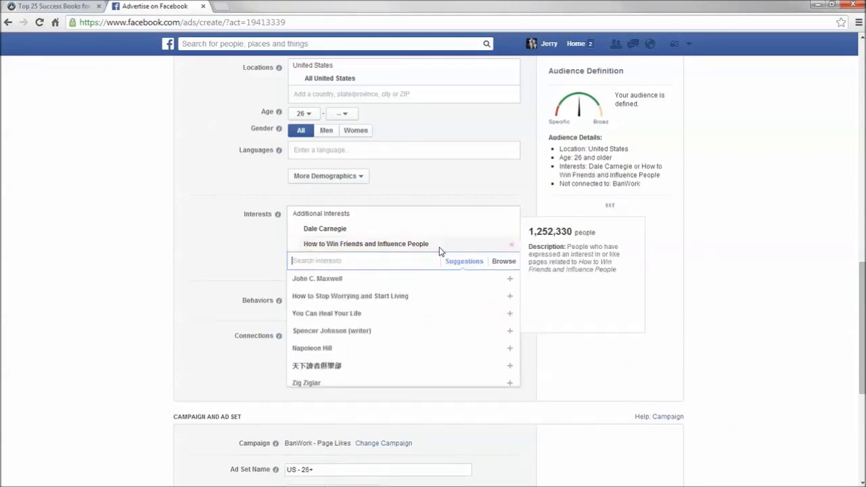
mouse_move(461, 246)
drag(459, 248, 287, 233)
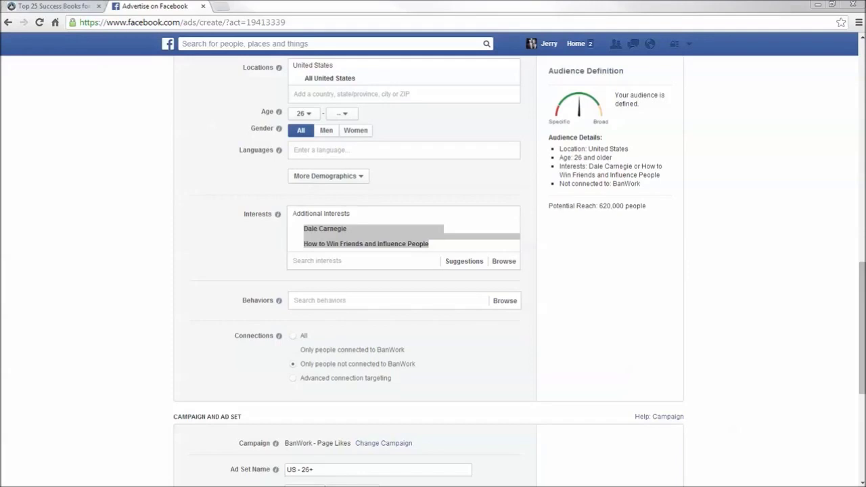
- Remove both interests from the ad audience and look over the interest categories
click(216, 210)
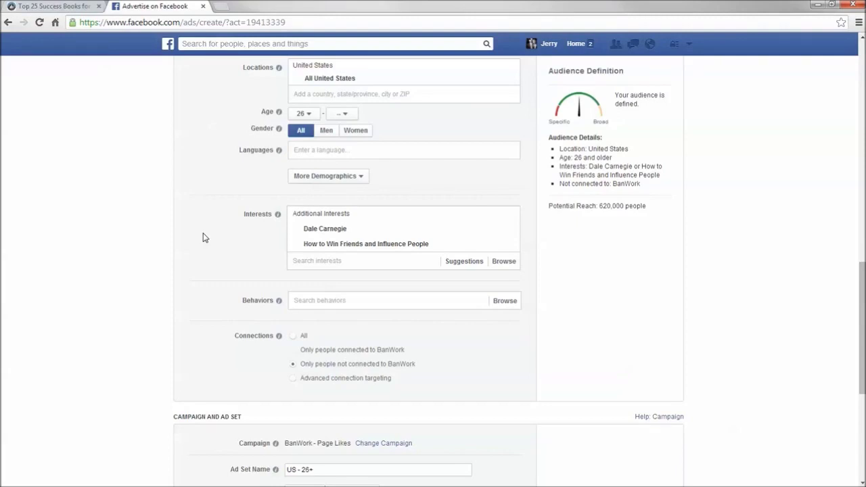
click(361, 258)
click(513, 215)
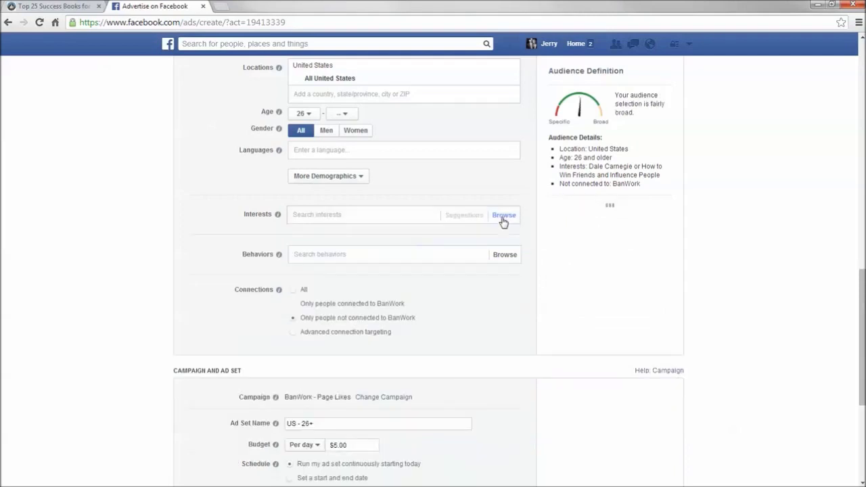
click(346, 218)
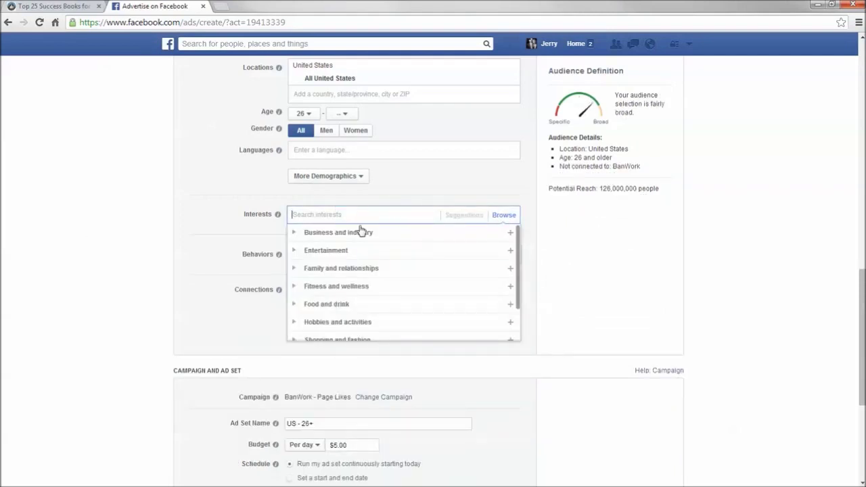
scroll(375, 267, down, 1)
scroll(375, 272, up, 1)
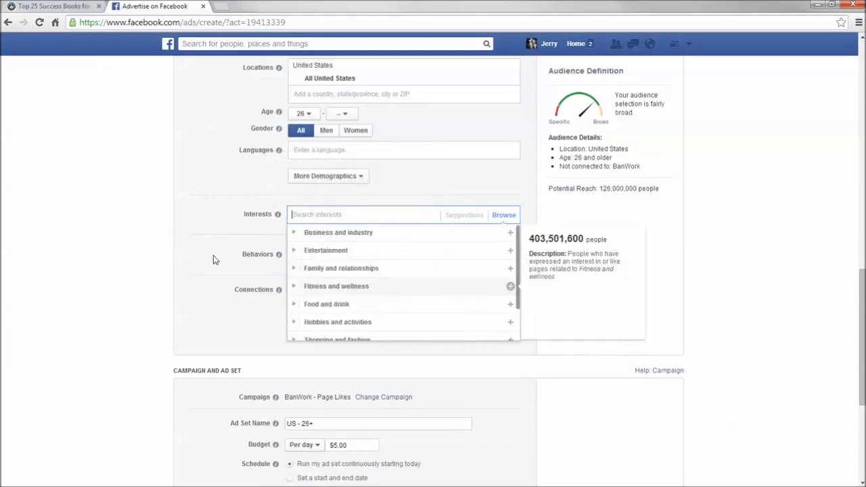
click(215, 259)
- Find the Katie Couric book in the blog post and add Katie Couric as an interest in the Facebook ad
click(71, 6)
scroll(247, 159, down, 5)
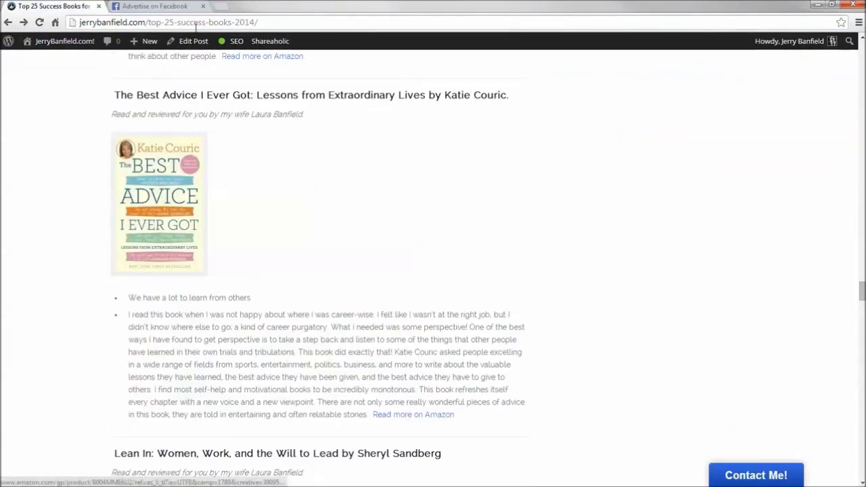
click(154, 6)
click(347, 215)
text(katie cou)
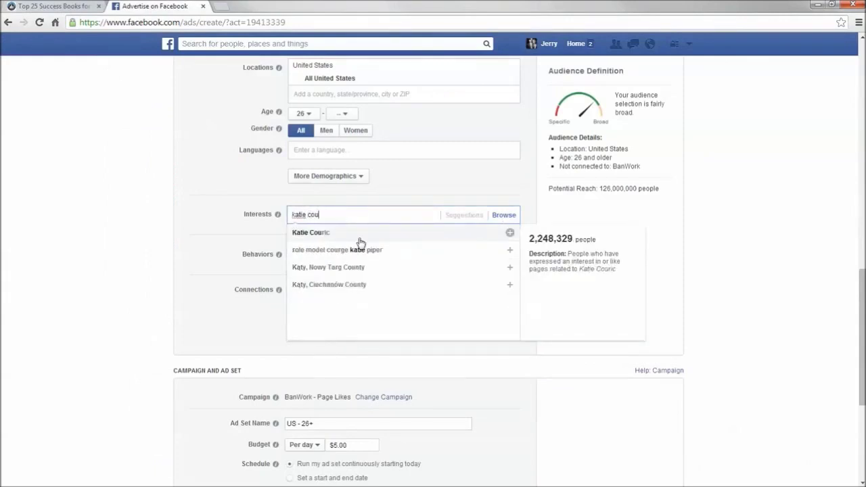
click(359, 238)
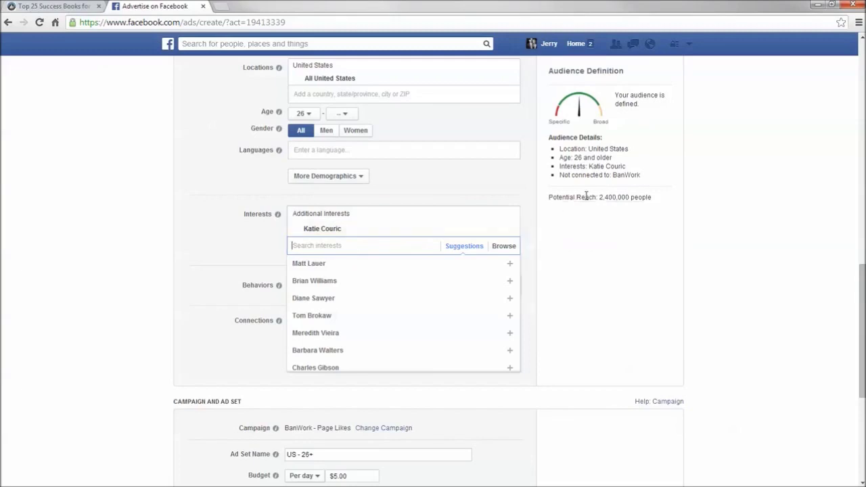
mouse_move(324, 229)
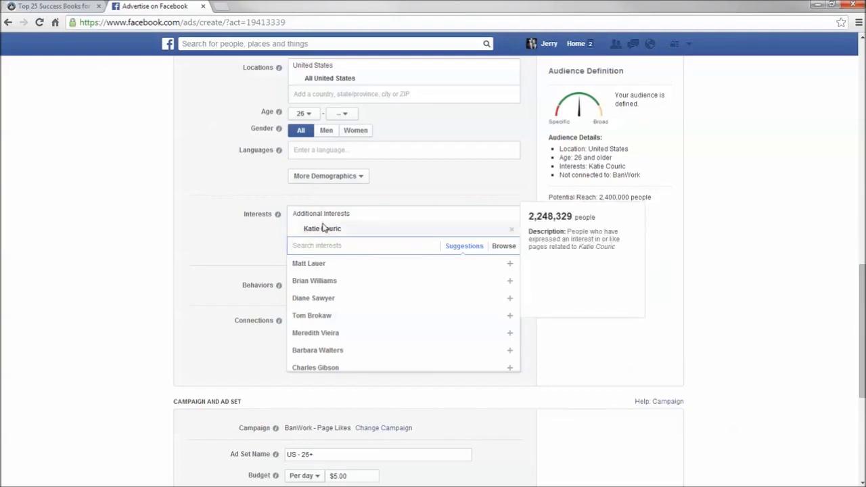
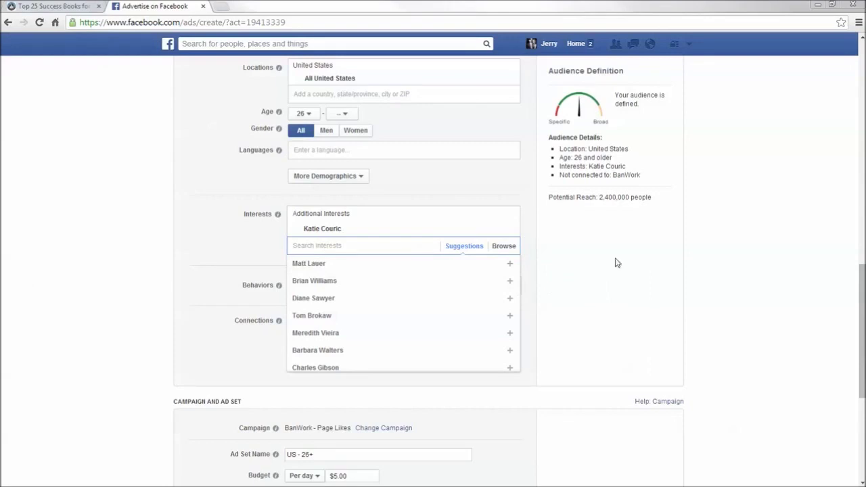
- Remove the Katie Couric interest and search the ad interests for "the best advice i ever"
click(513, 217)
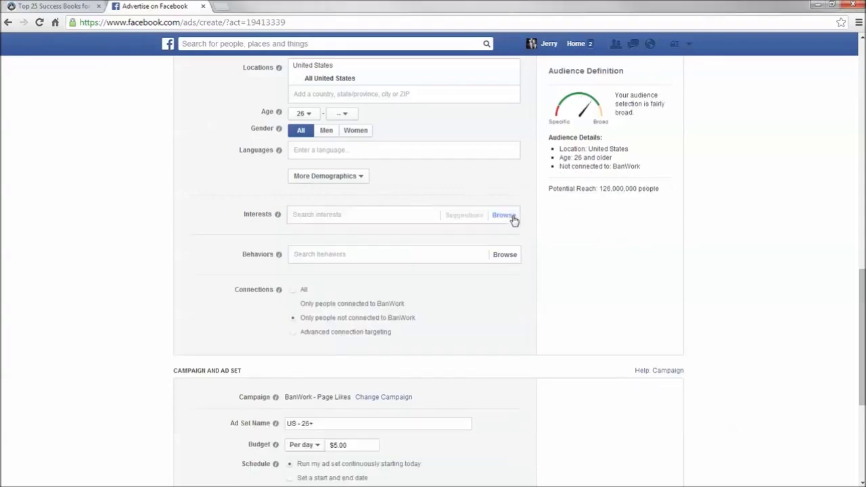
click(411, 214)
text(the )
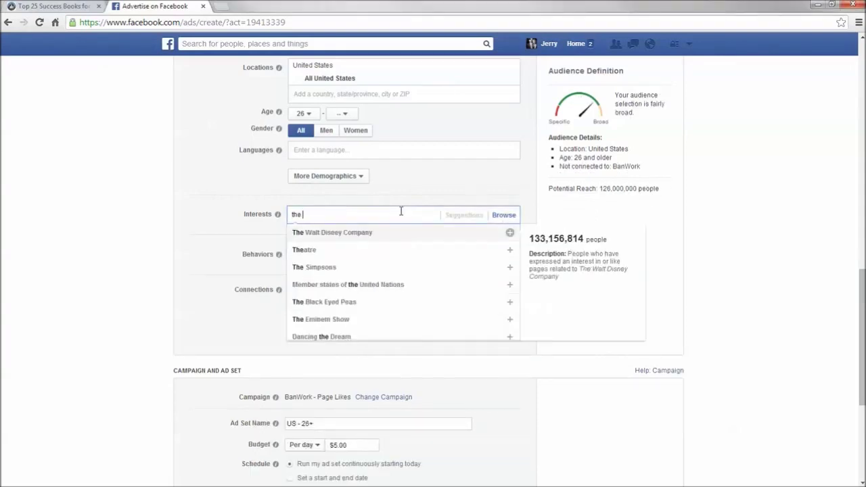
text(best advice)
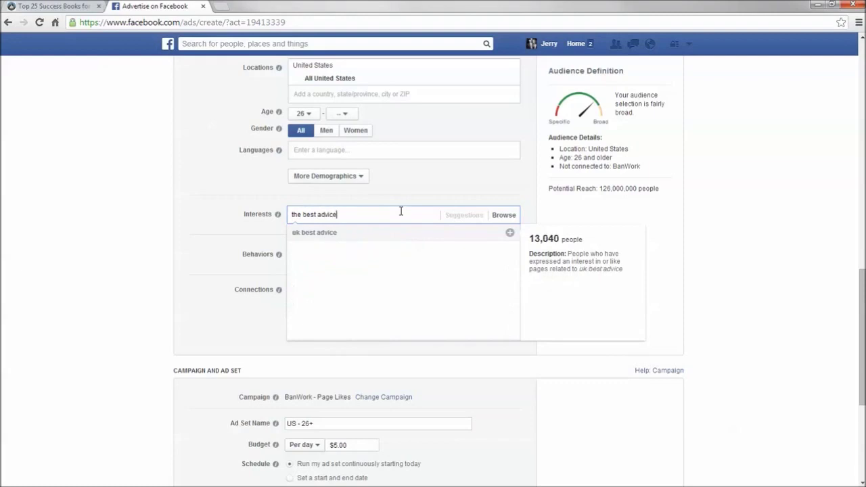
text( i ever)
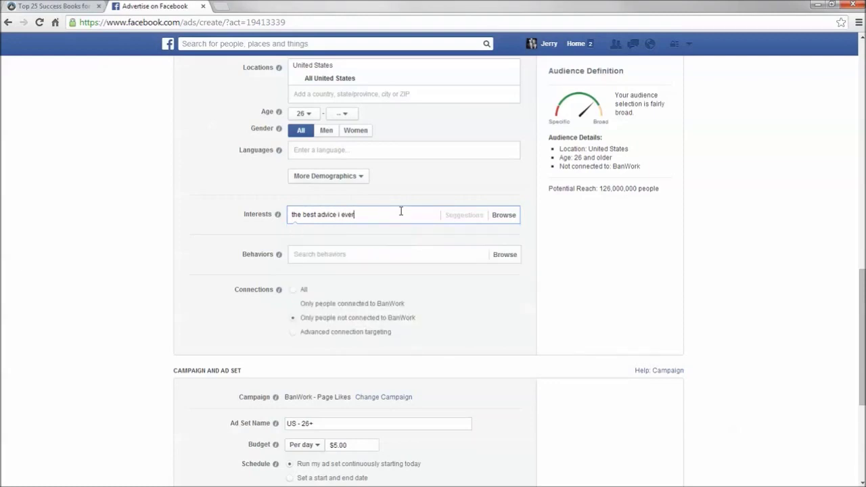
- Search the ad interests for the shorter phrase "best advice" and clear the search text
key(BackSpace)
key(BackSpace)
key(BackSpace)
key(BackSpace)
key(BackSpace)
key(BackSpace)
key(BackSpace)
key(BackSpace)
key(BackSpace)
key(BackSpace)
key(BackSpace)
key(BackSpace)
key(BackSpace)
key(BackSpace)
key(BackSpace)
key(BackSpace)
key(BackSpace)
key(BackSpace)
key(BackSpace)
key(BackSpace)
text(ever go)
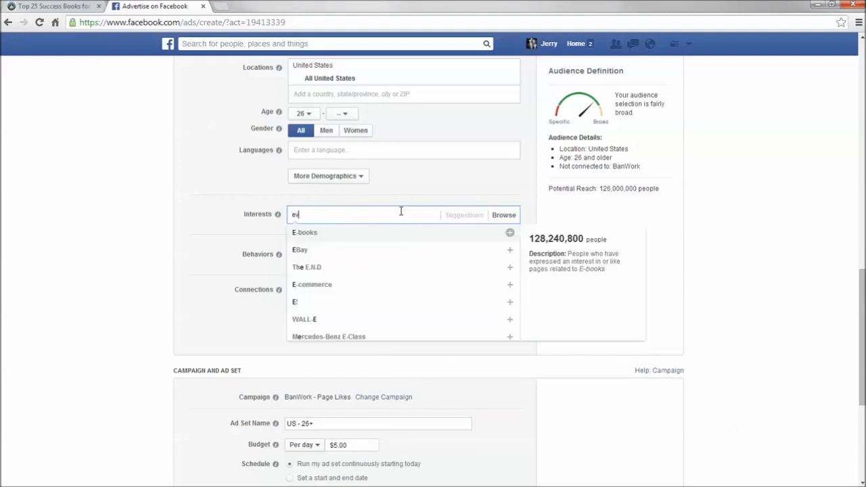
key(BackSpace)
key(BackSpace)
key(BackSpace)
key(BackSpace)
key(BackSpace)
key(BackSpace)
key(BackSpace)
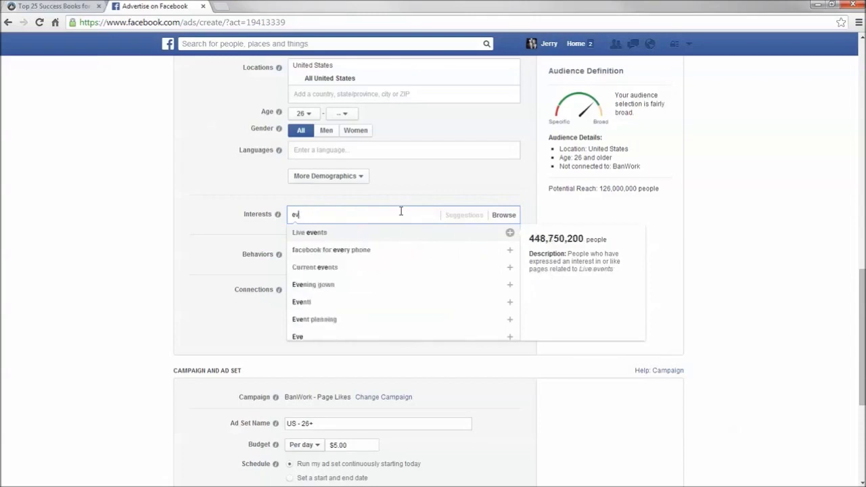
text(best ad)
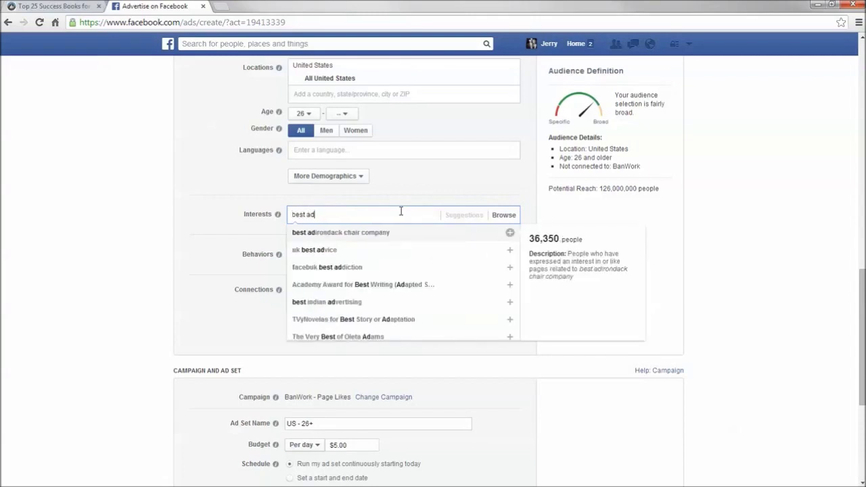
text(vic)
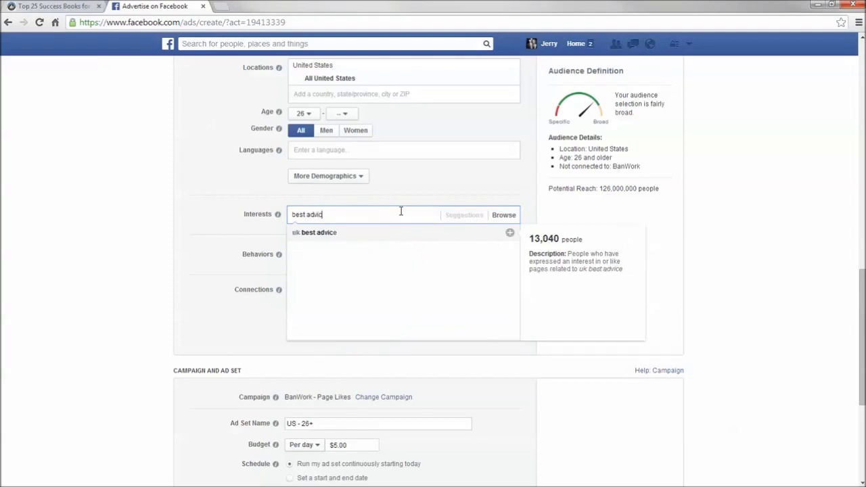
key(BackSpace)
key(BackSpace)
key(BackSpace)
key(BackSpace)
key(BackSpace)
key(BackSpace)
key(BackSpace)
key(BackSpace)
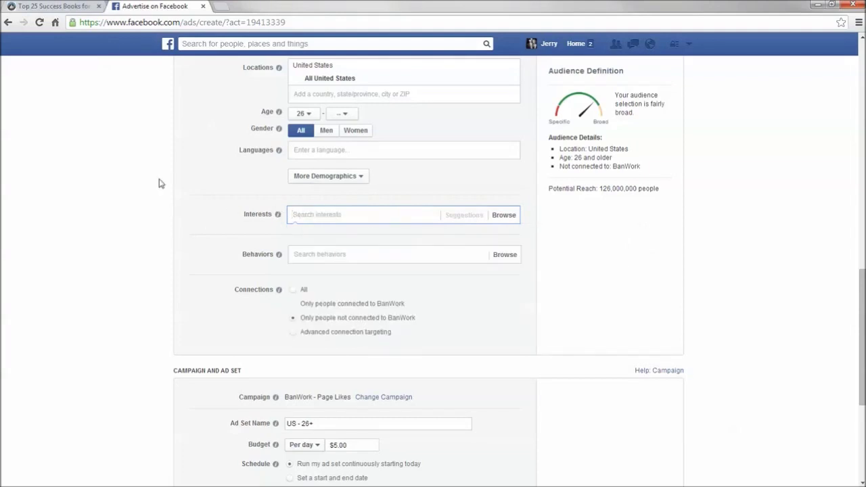
- Find the next book after Katie Couric's in the blog post and add Lean In as an interest in the Facebook ad
click(66, 5)
scroll(240, 203, down, 3)
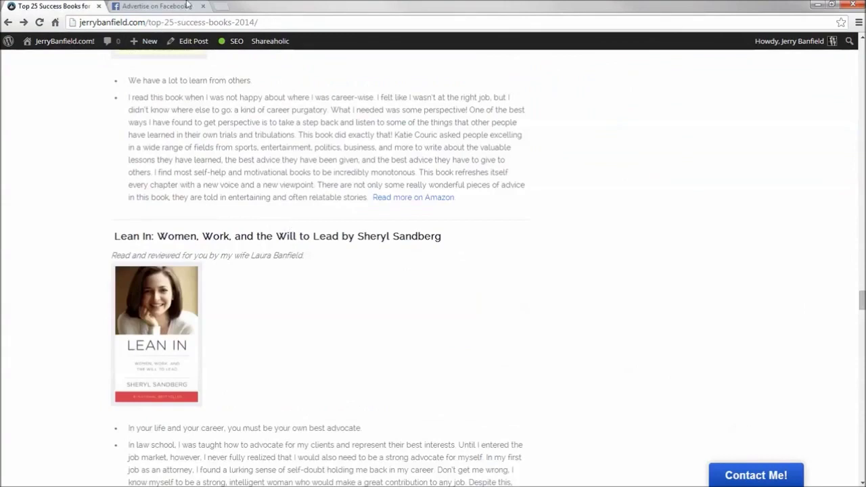
key(ctrl+Tab)
text(lean )
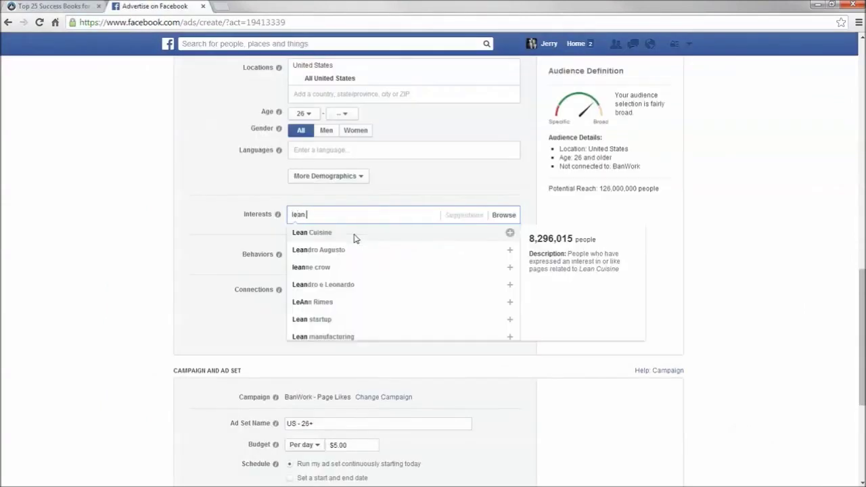
text(in)
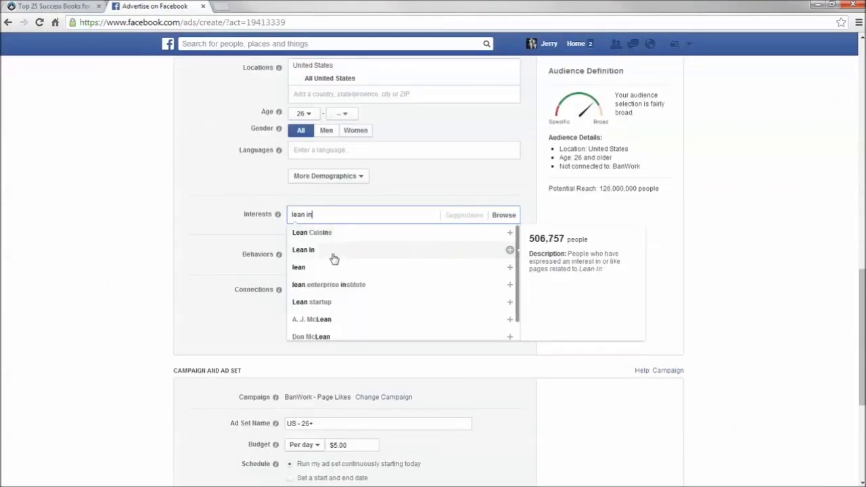
click(333, 256)
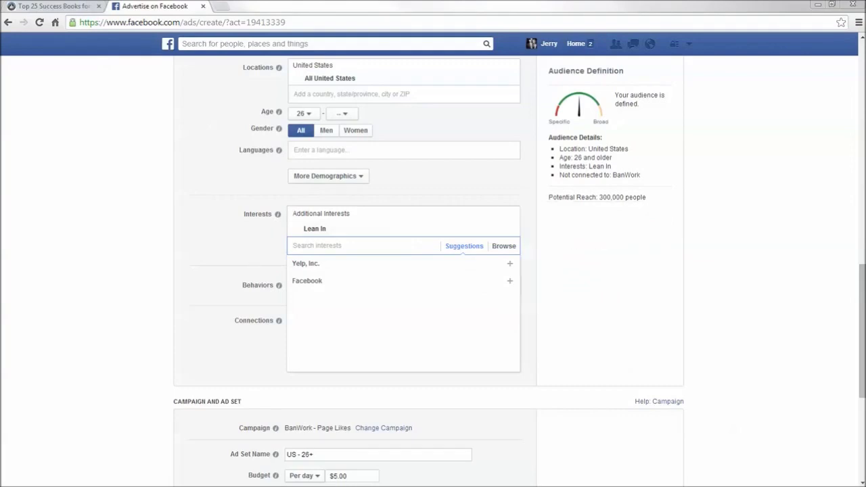
- Remove the Lean In interest, check the book's author in the blog post and add Sheryl Sandberg as an ad interest
click(515, 218)
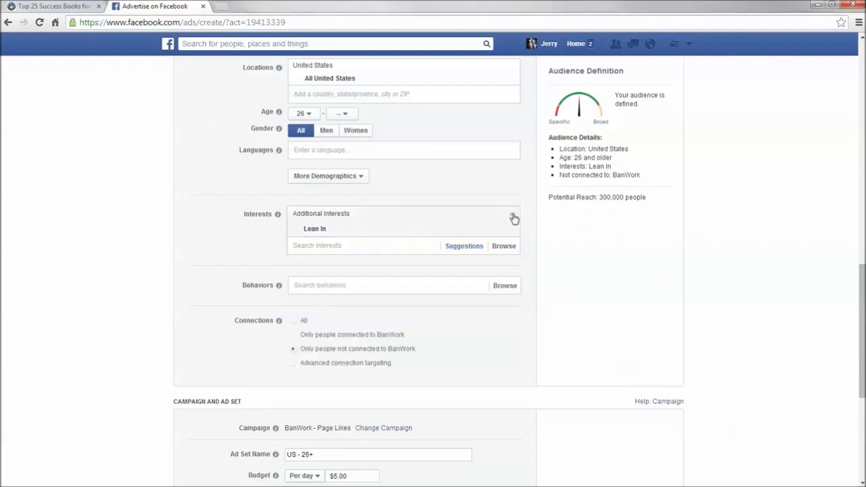
click(515, 218)
click(61, 6)
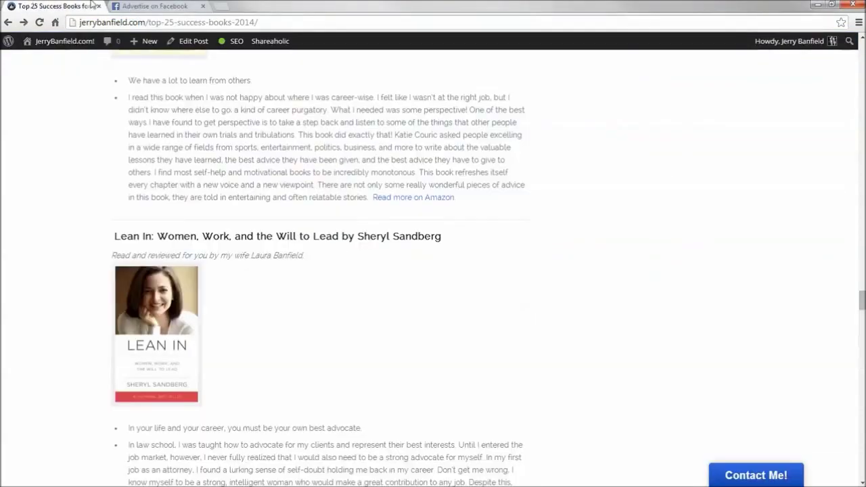
click(168, 6)
click(335, 214)
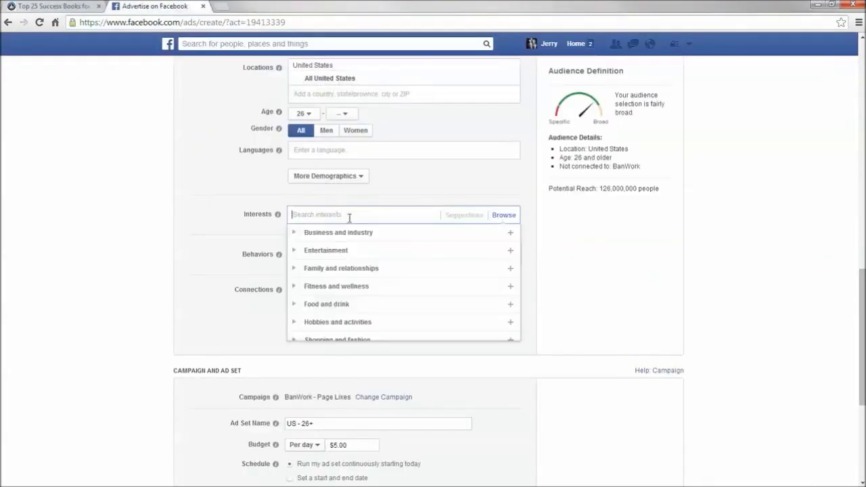
text(shery)
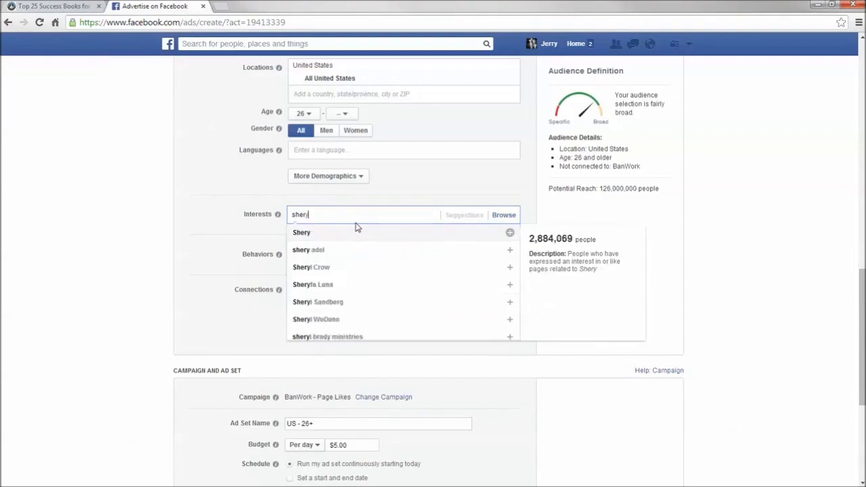
text(l)
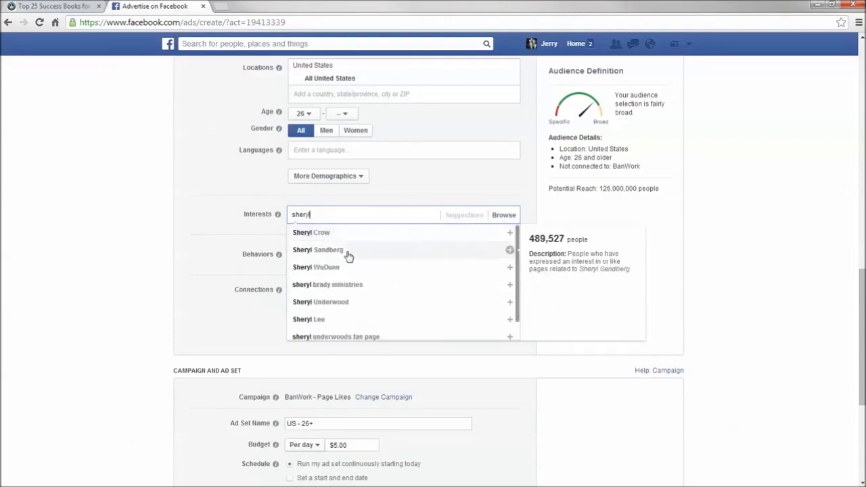
click(348, 252)
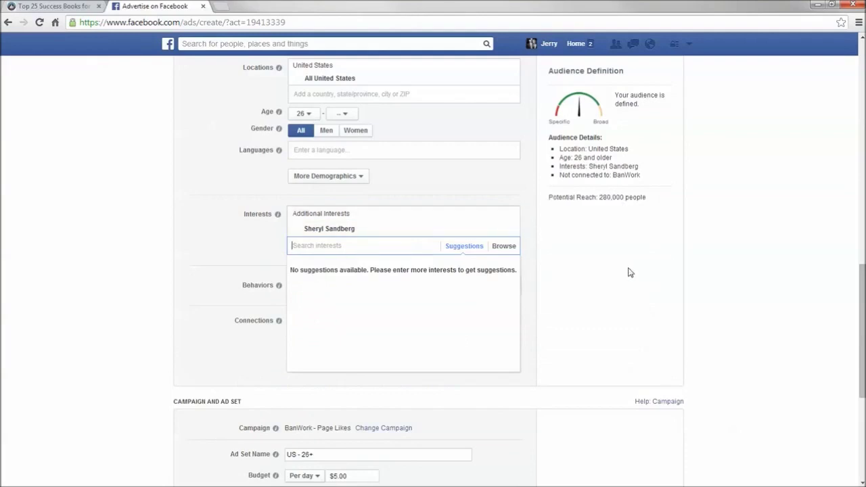
- Replace the Sheryl Sandberg interest in the ad audience with Yahoo!
drag(359, 229, 120, 256)
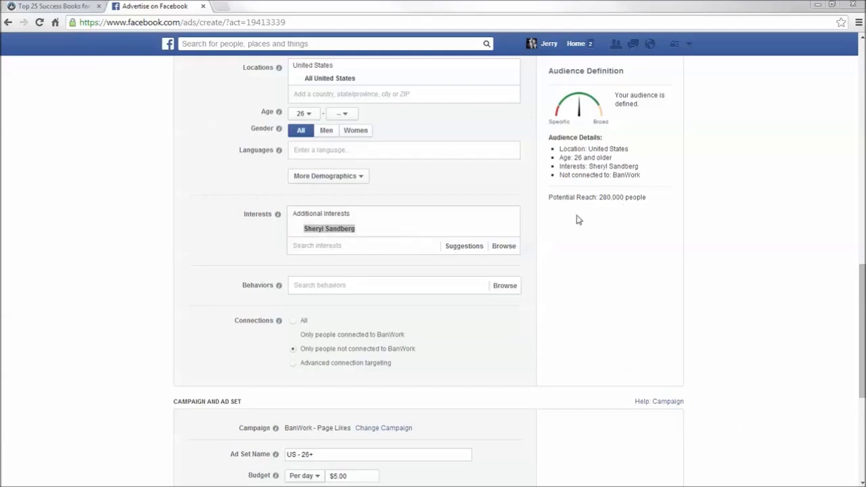
click(408, 222)
key(BackSpace)
click(347, 214)
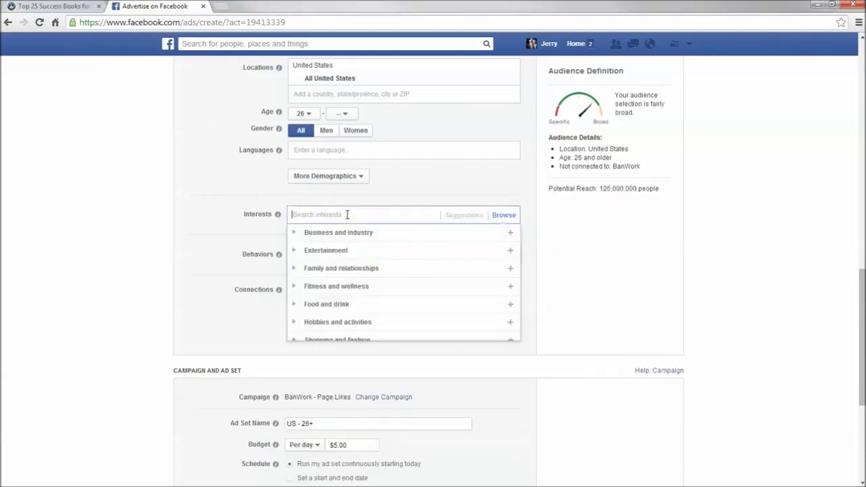
text(yahoo)
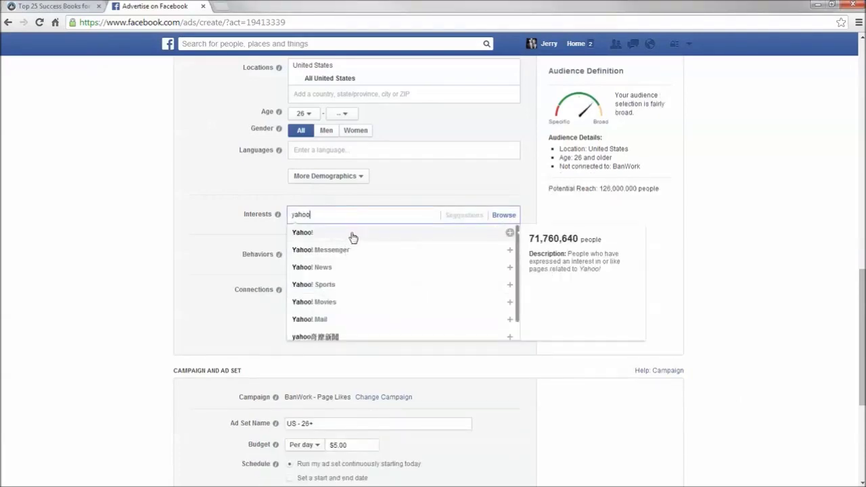
click(352, 234)
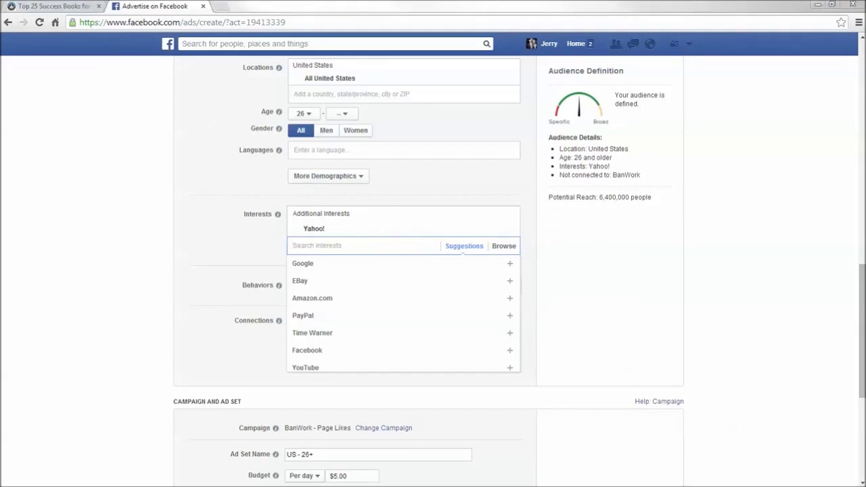
- Remove and re-add the Yahoo! interest, and restrict the ad audience to women
click(513, 222)
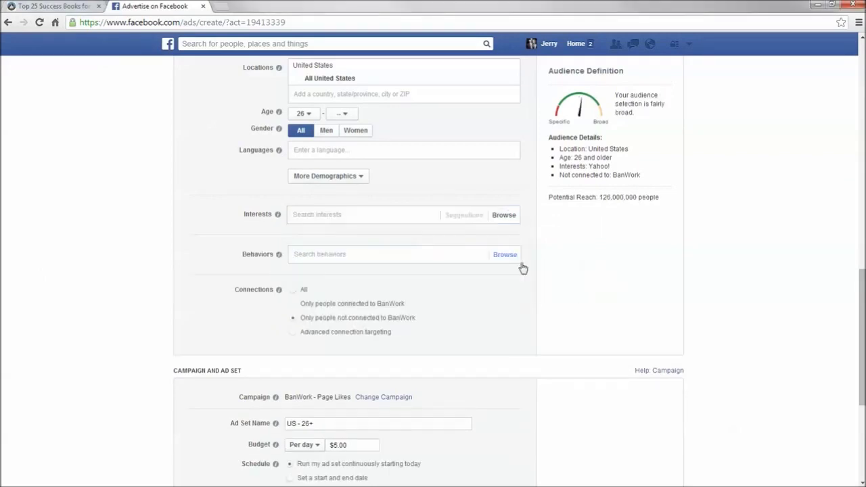
click(337, 219)
text(yahoo)
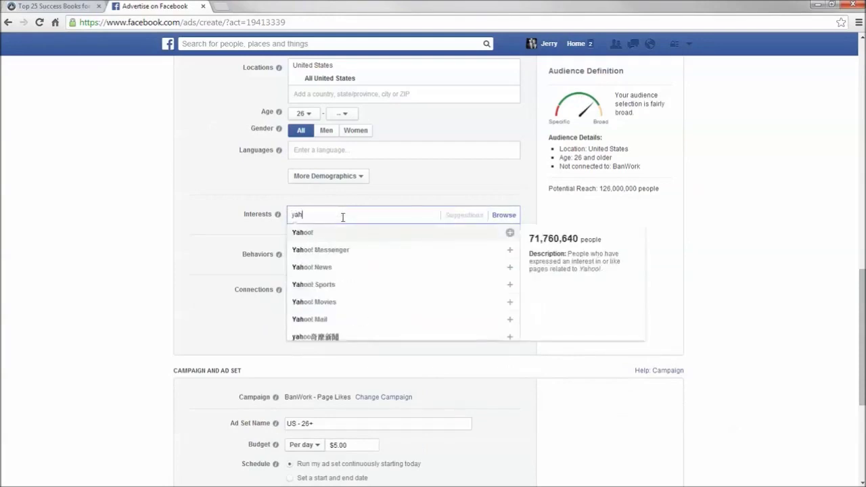
scroll(273, 259, up, 2)
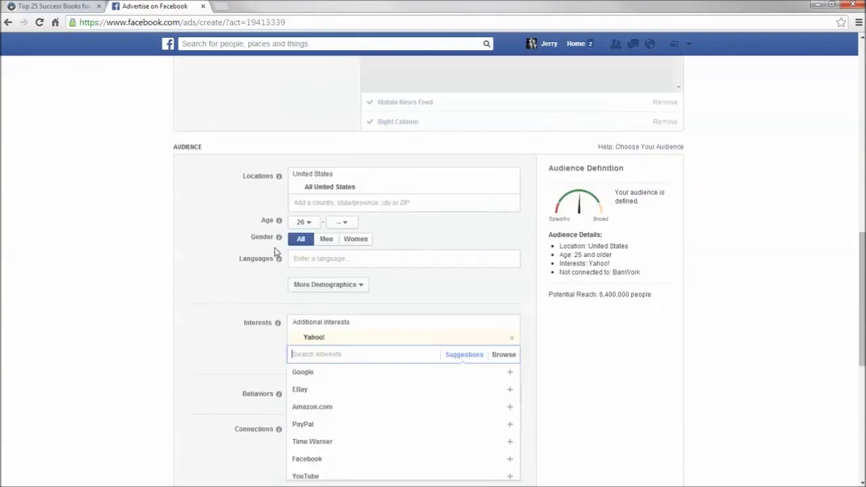
click(356, 240)
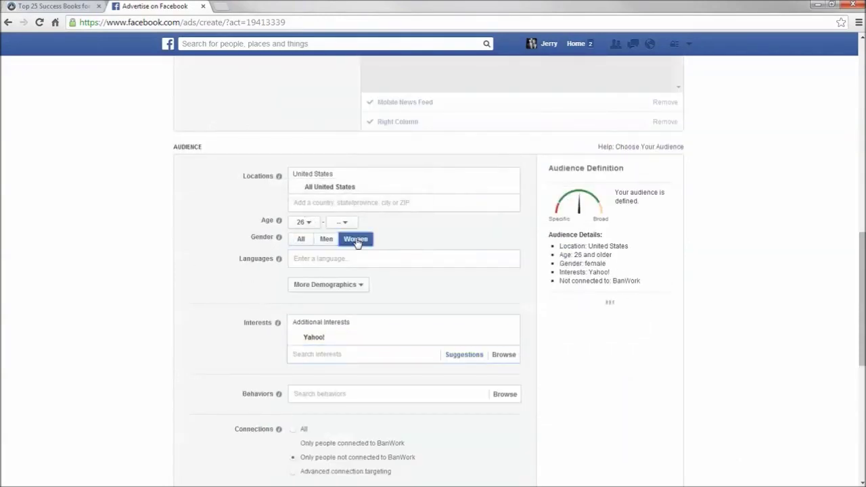
scroll(174, 272, down, 1)
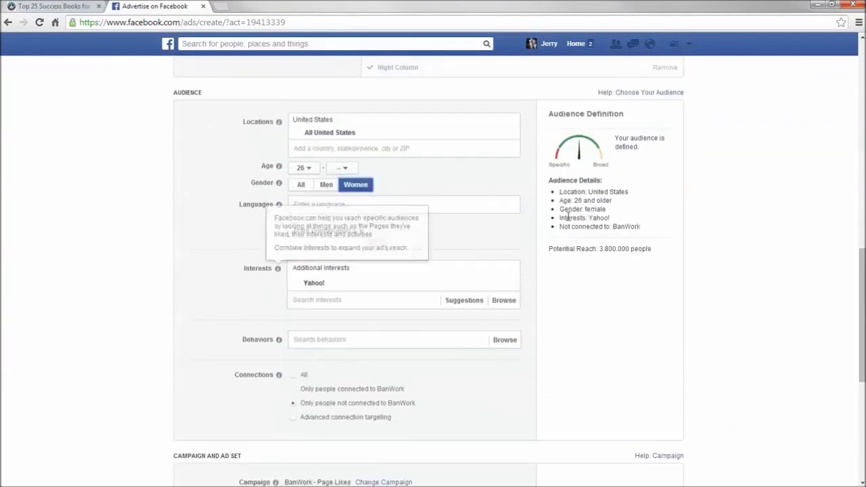
scroll(627, 258, down, 2)
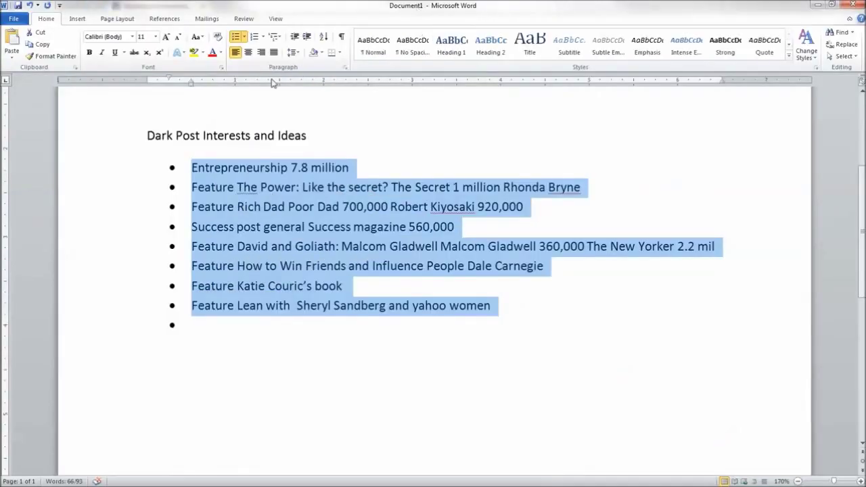
- In the Word document, try converting the bulleted dark post ideas to a numbered list and deleting the empty last bullet, and undo it
click(236, 36)
click(255, 37)
click(393, 283)
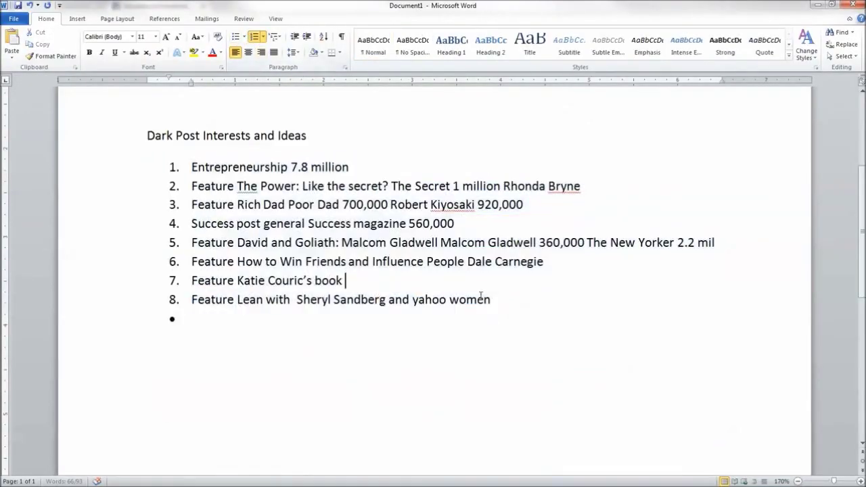
click(510, 301)
key(Delete)
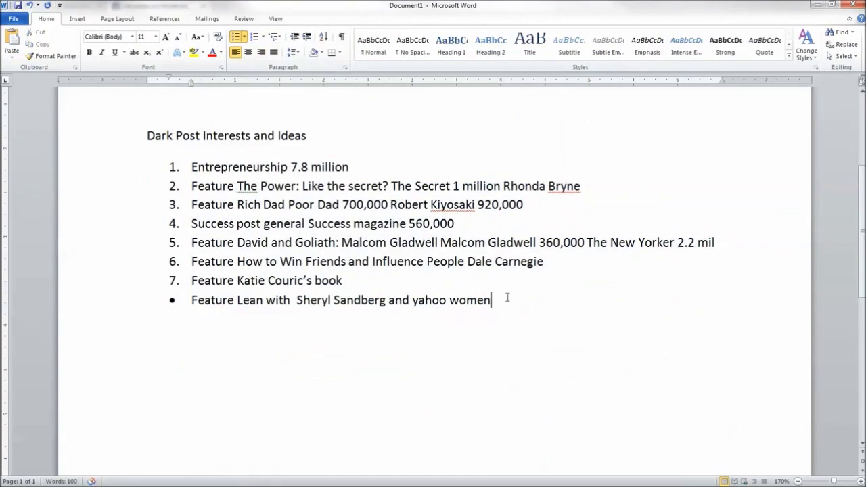
key(ctrl+z)
key(ctrl+z)
key(Right)
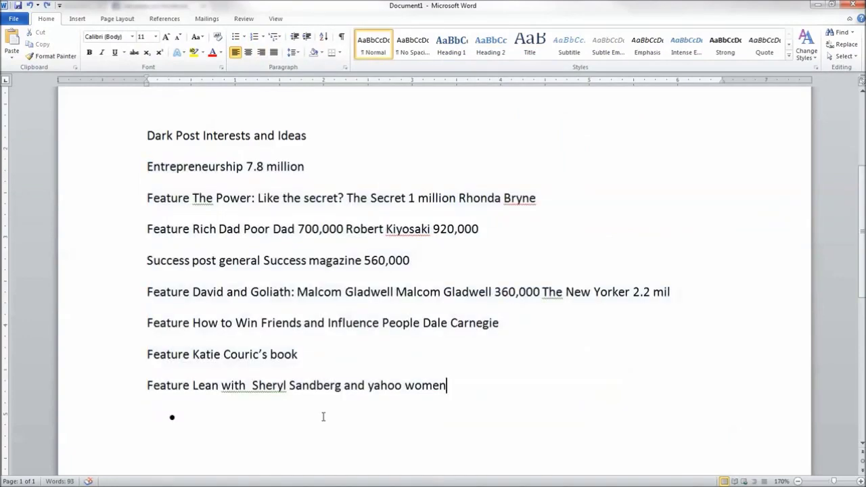
- Remove the empty last bullet, format all the dark post ideas as a numbered list and start a new item at its end
click(323, 417)
click(236, 37)
key(Return)
drag(464, 395, 115, 163)
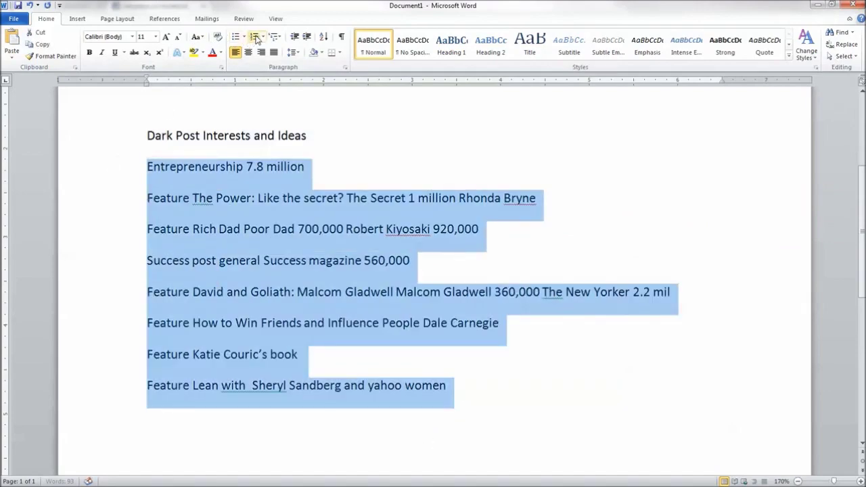
click(256, 39)
click(499, 298)
key(Return)
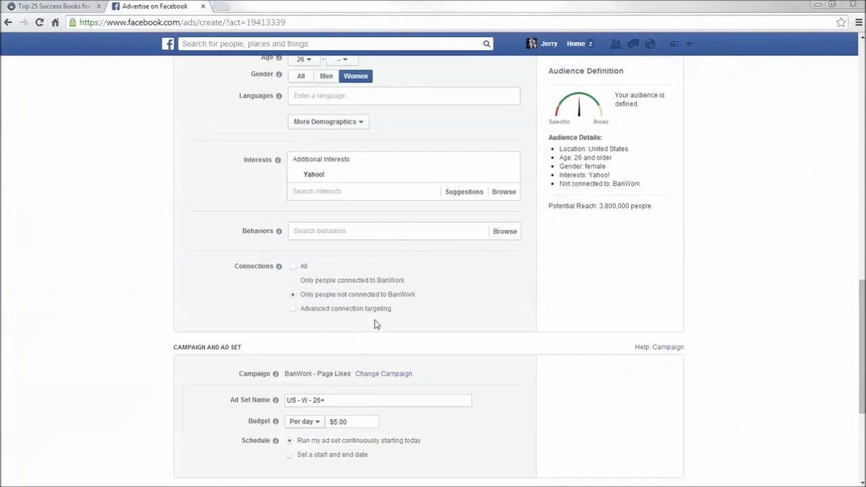
- Back in the Facebook ad, remove the Yahoo! interest and look through the blog post for the next books to feature
click(512, 162)
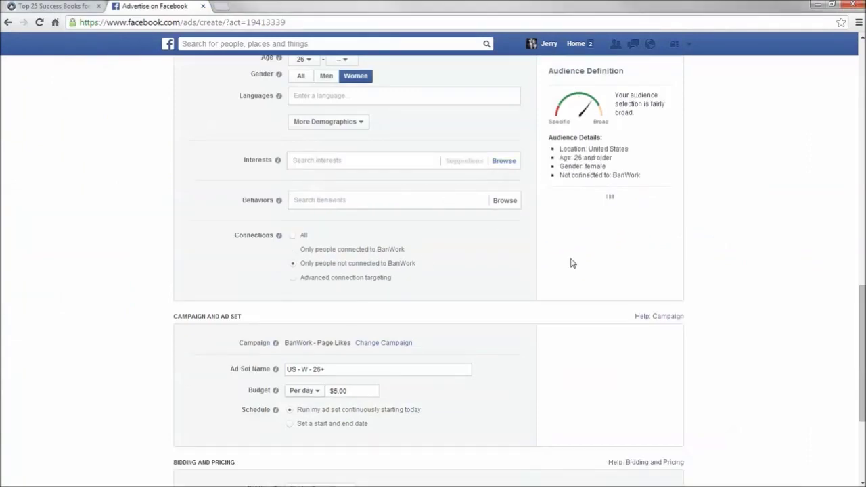
click(60, 6)
scroll(271, 277, down, 4)
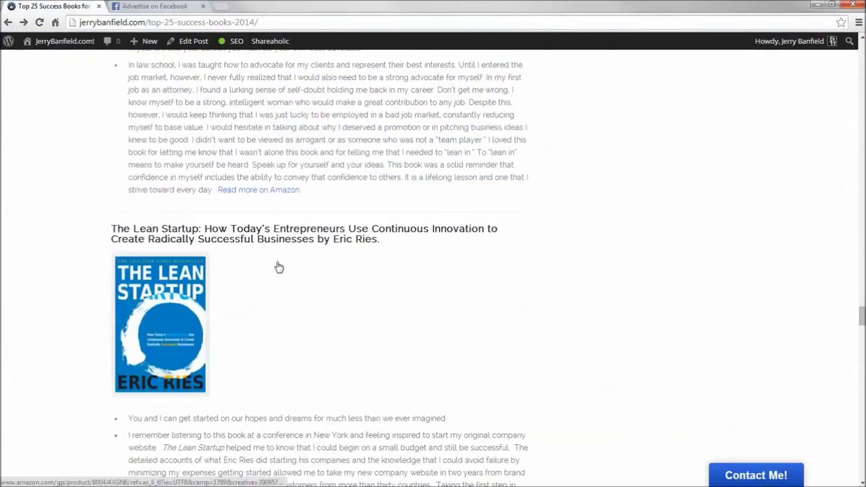
scroll(270, 217, down, 3)
scroll(248, 183, down, 8)
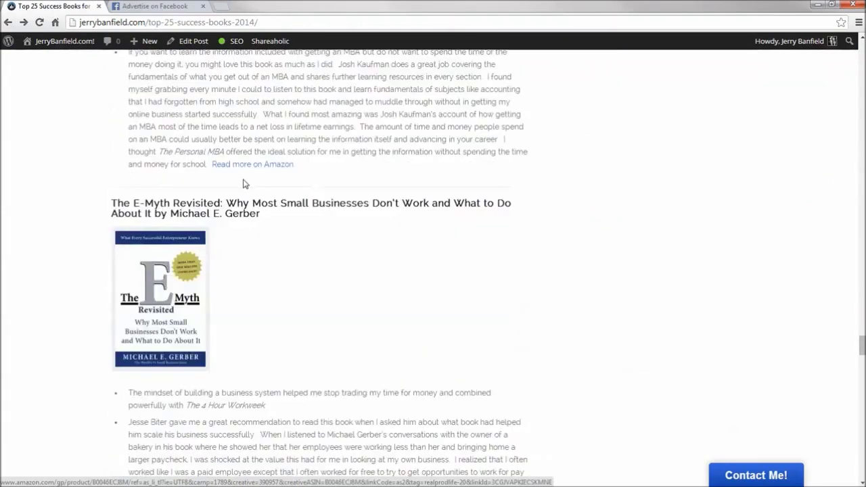
- Search the Facebook ad interests for "mba" and add Master of Business Administration
click(175, 6)
click(339, 164)
scroll(342, 196, up, 1)
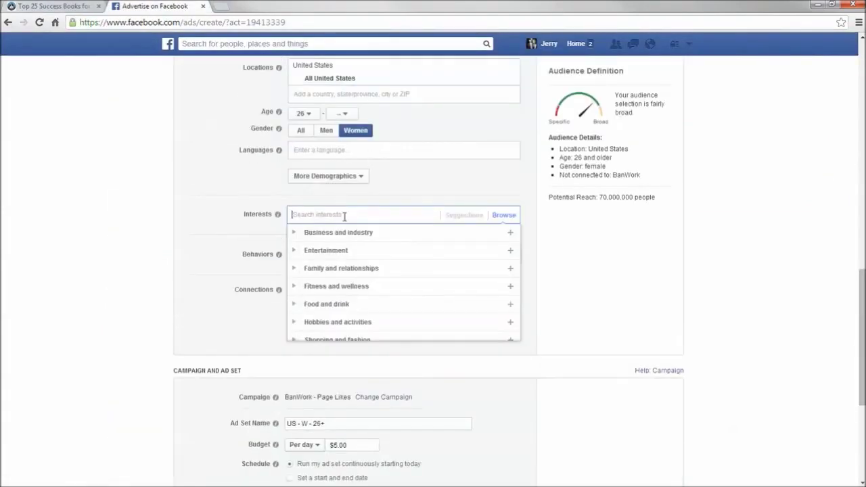
text(mba)
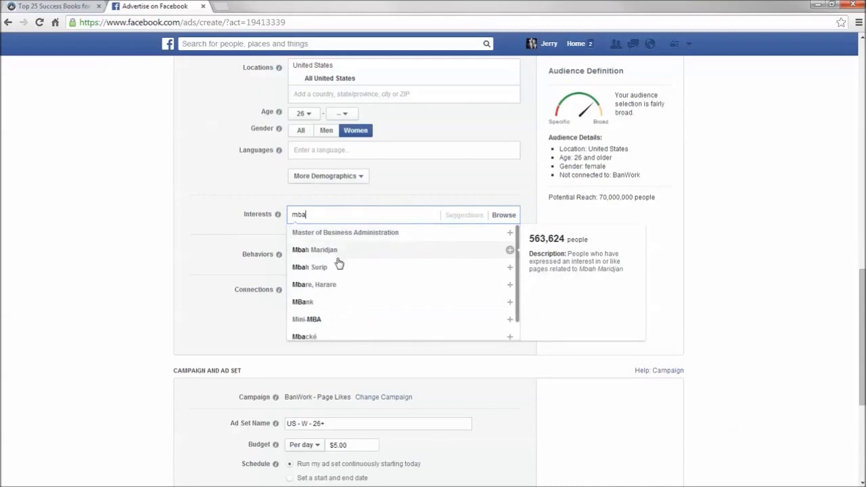
scroll(342, 279, down, 1)
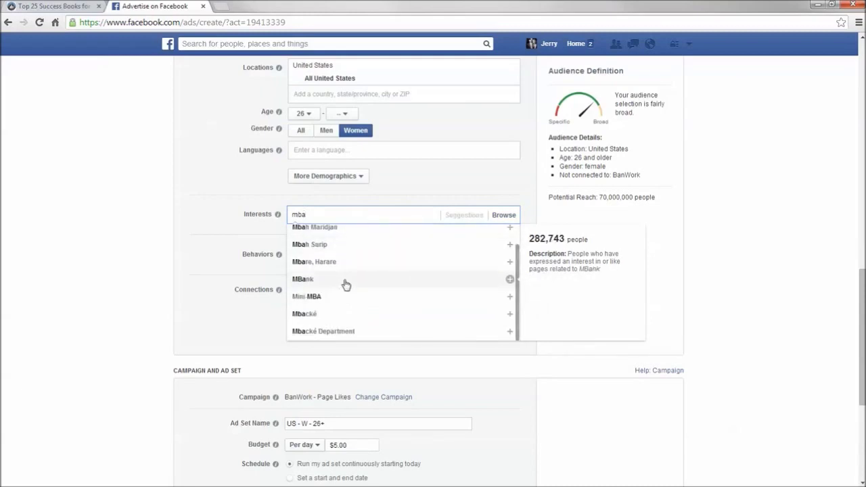
scroll(345, 285, up, 1)
click(357, 232)
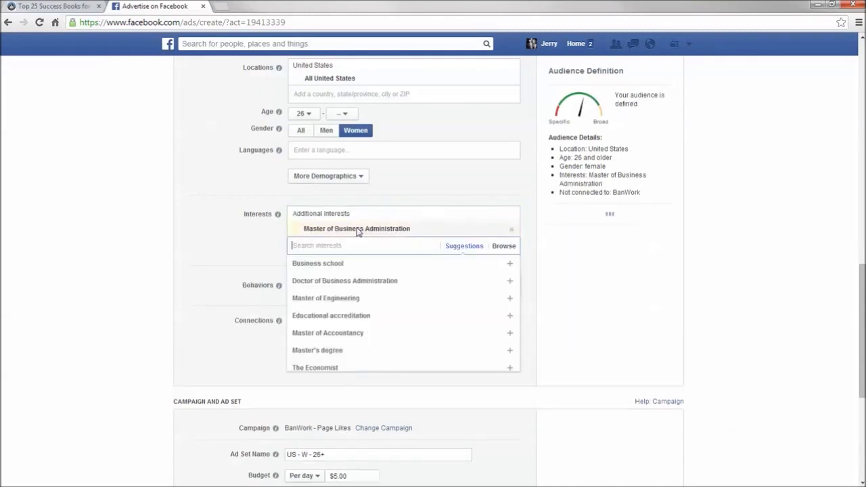
- Add the suggested Business school interest alongside Master of Business Administration
click(167, 256)
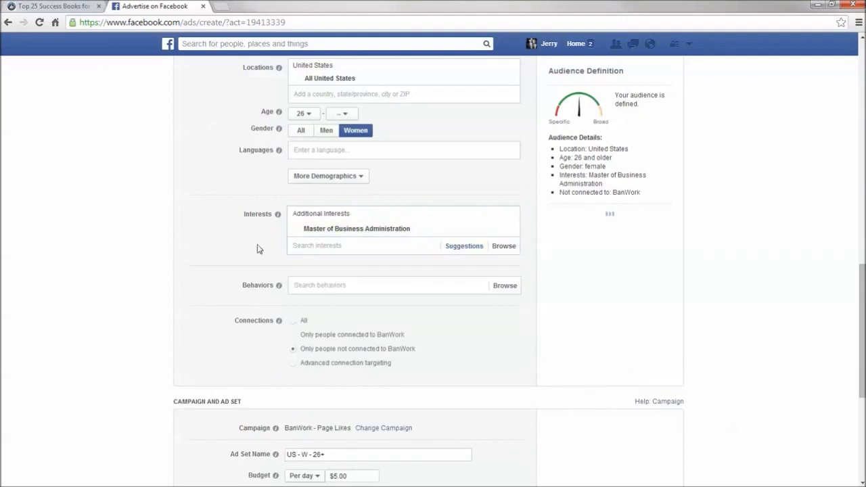
click(426, 247)
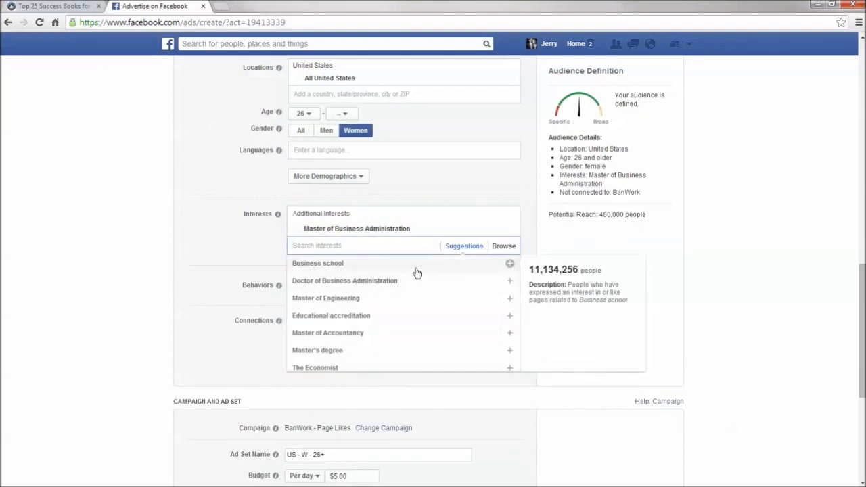
click(416, 269)
click(767, 296)
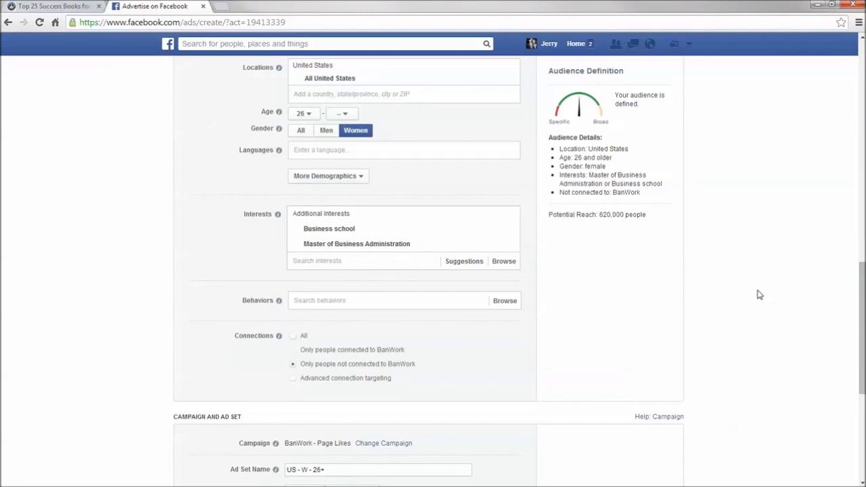
- Search the Facebook ad interests for "Personal mba" and clear the search text
click(351, 260)
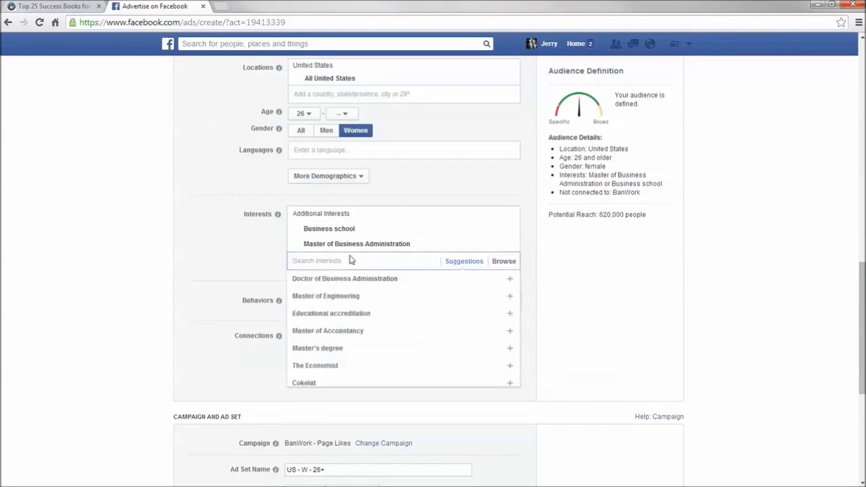
click(225, 257)
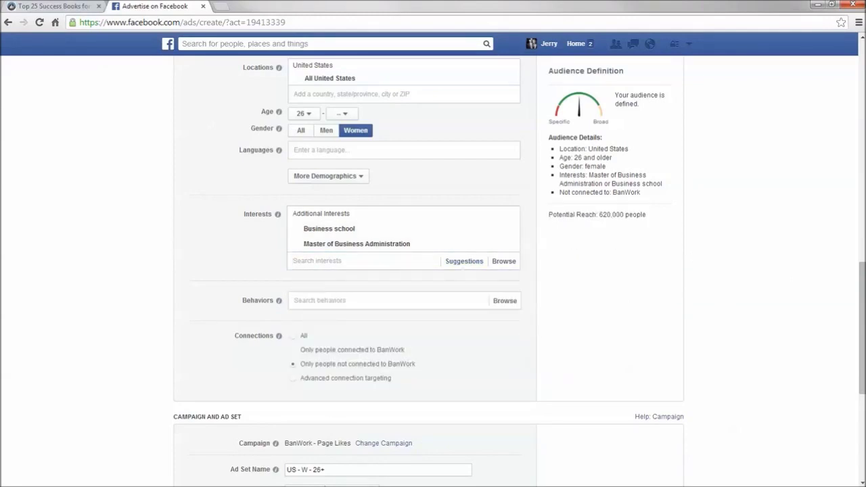
click(311, 263)
text(Personal mba)
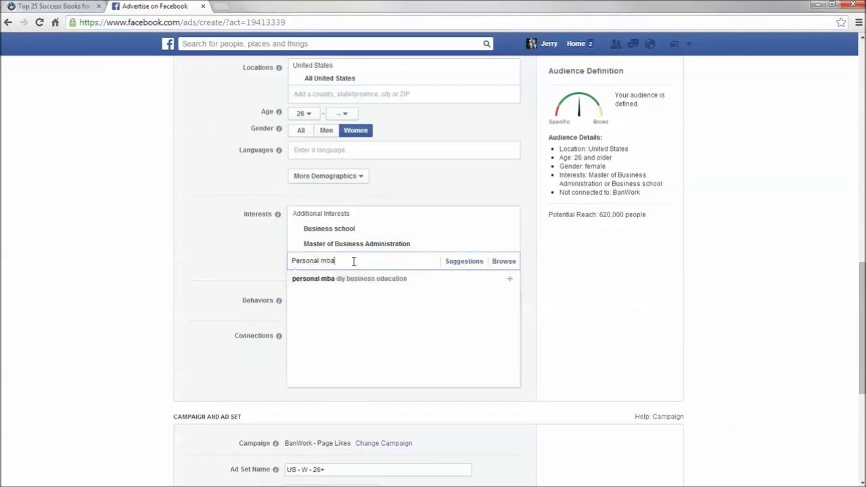
drag(335, 261, 284, 261)
key(BackSpace)
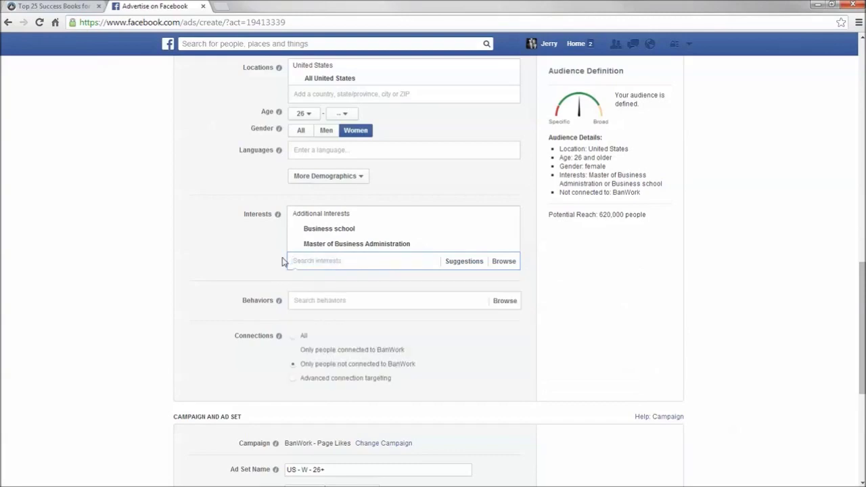
- Check the Personal MBA author in the blog post and search the Facebook ad interests for "josh kaufman"
click(84, 6)
click(159, 6)
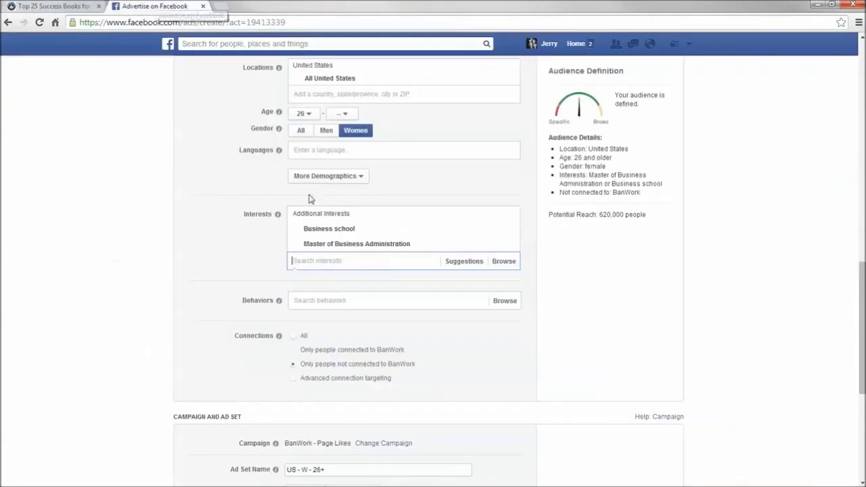
text(josh k)
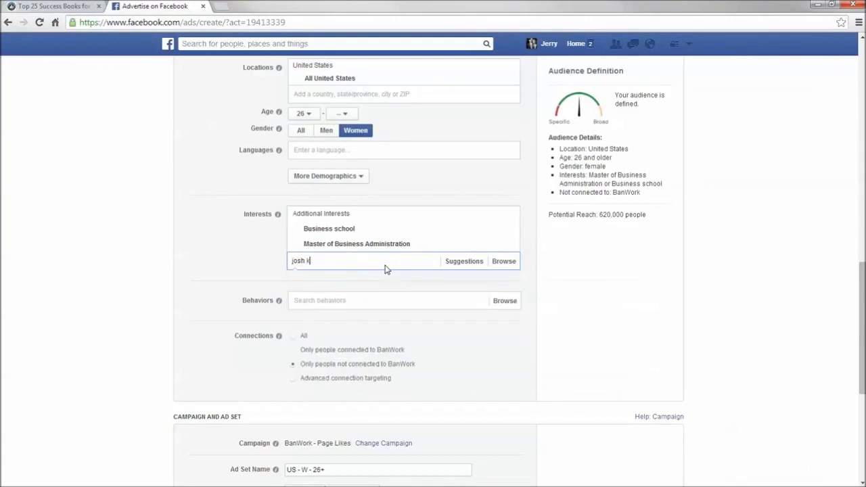
text(aufman)
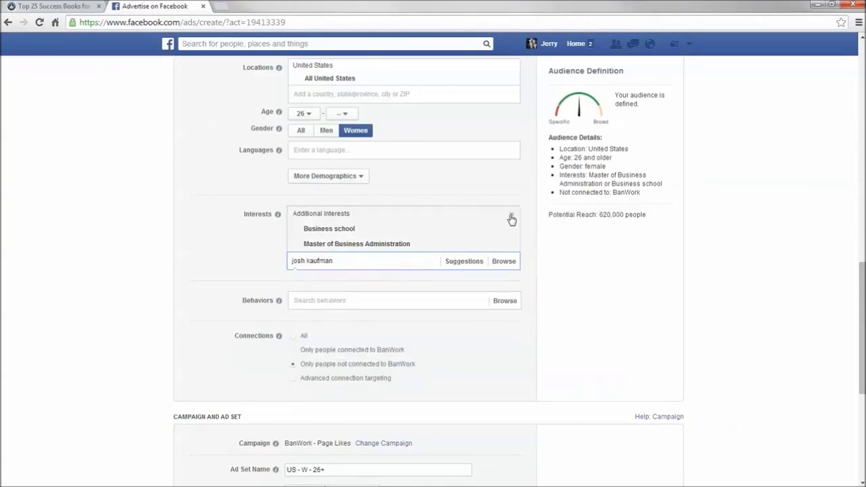
- Remove both the Business school and Master of Business Administration interests from the ad's targeting
mouse_move(426, 252)
drag(426, 252, 170, 232)
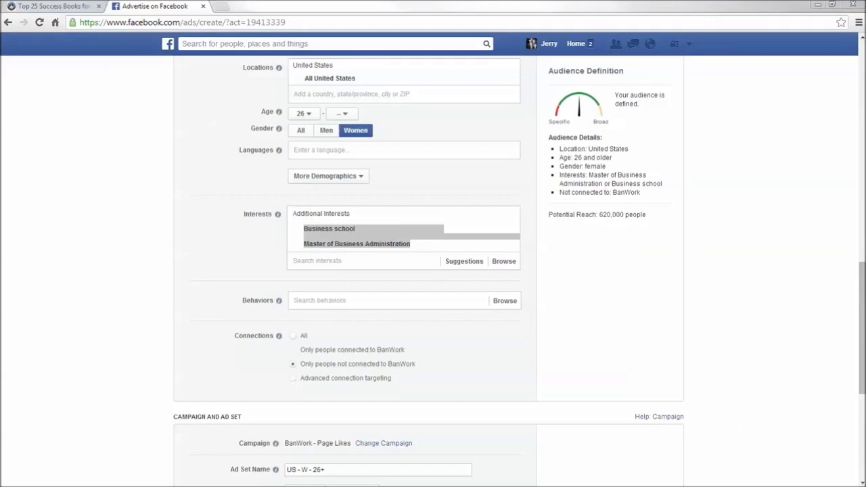
click(481, 261)
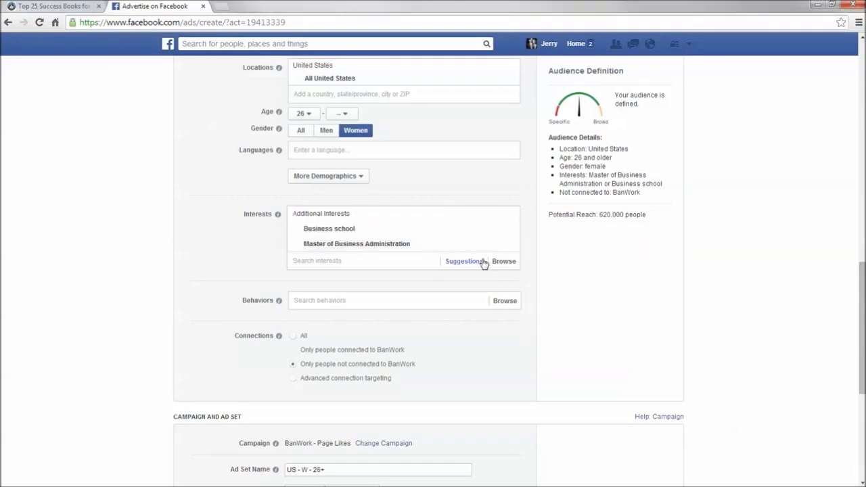
click(510, 228)
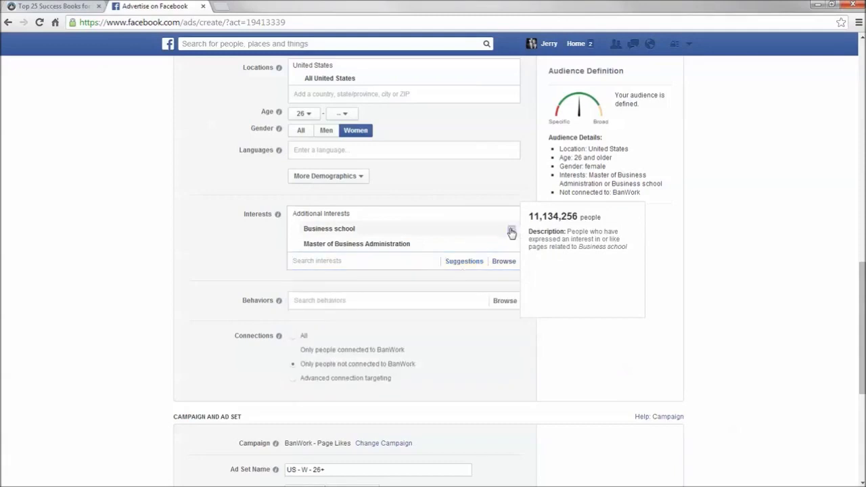
click(510, 229)
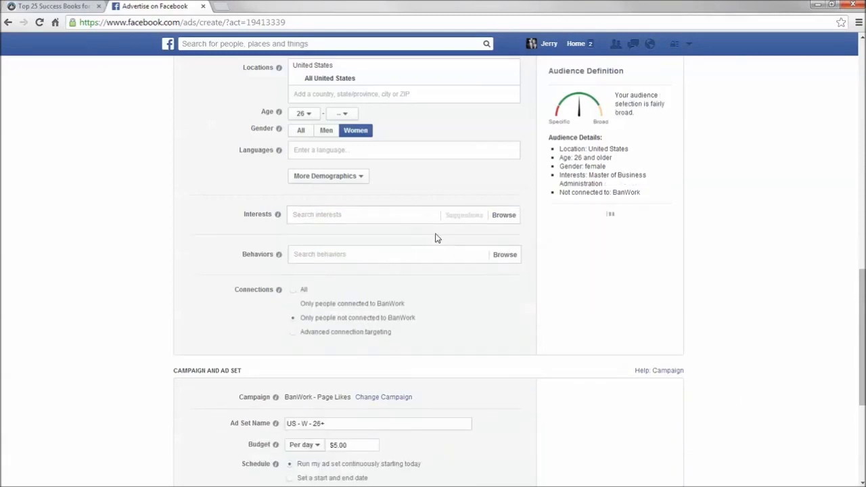
- Search the ad interests for "Kaufman" and clear the search text
click(363, 214)
text(K)
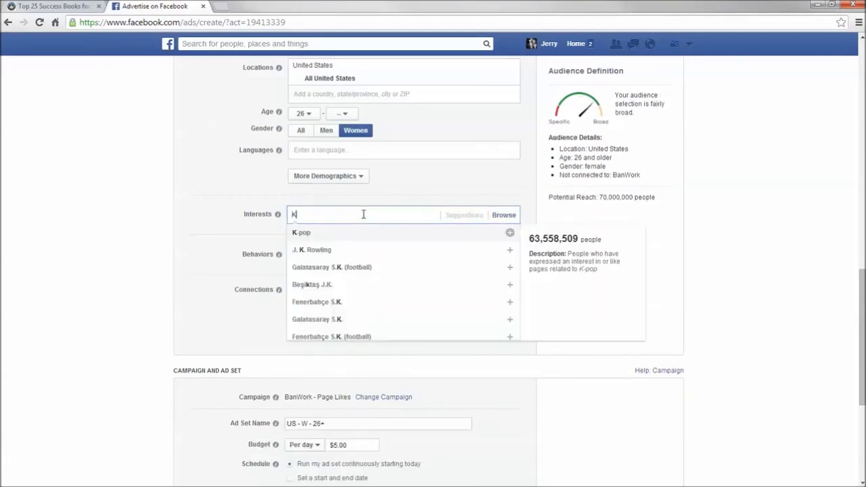
text(aufman)
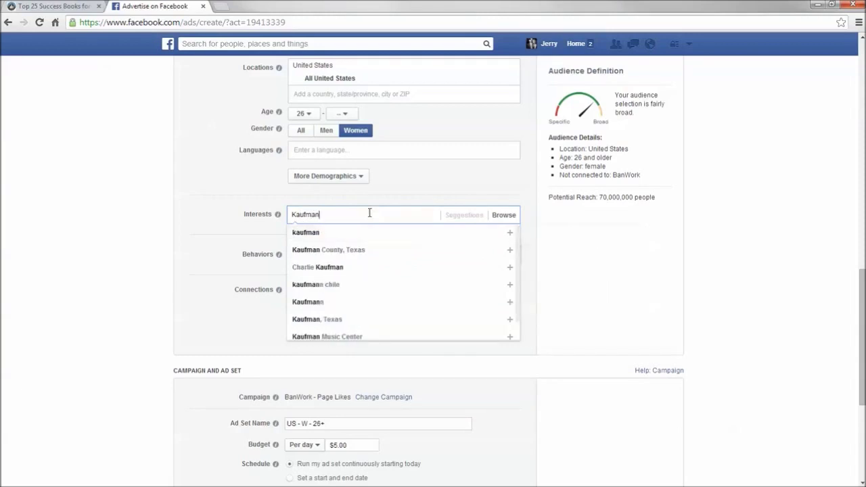
key(BackSpace)
key(BackSpace)
key(BackSpace)
key(BackSpace)
key(BackSpace)
key(BackSpace)
key(BackSpace)
- Recheck the Personal MBA entry in the blog post and set the Facebook ad's gender targeting to All
click(50, 6)
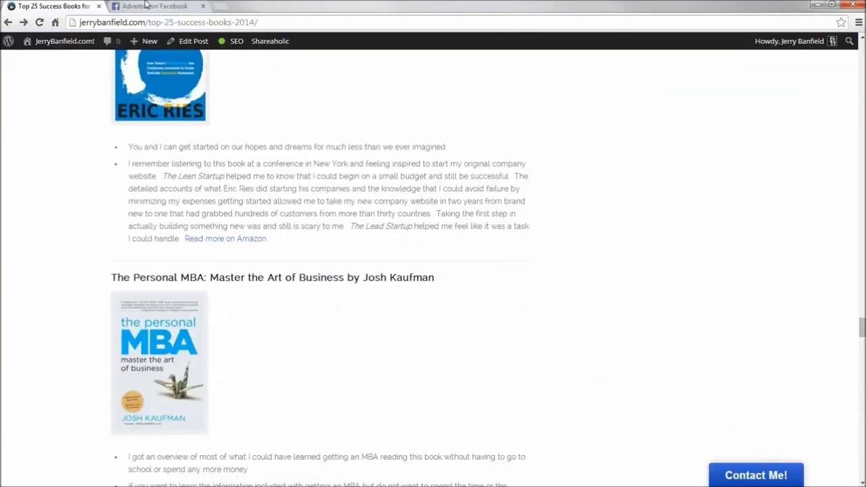
click(146, 5)
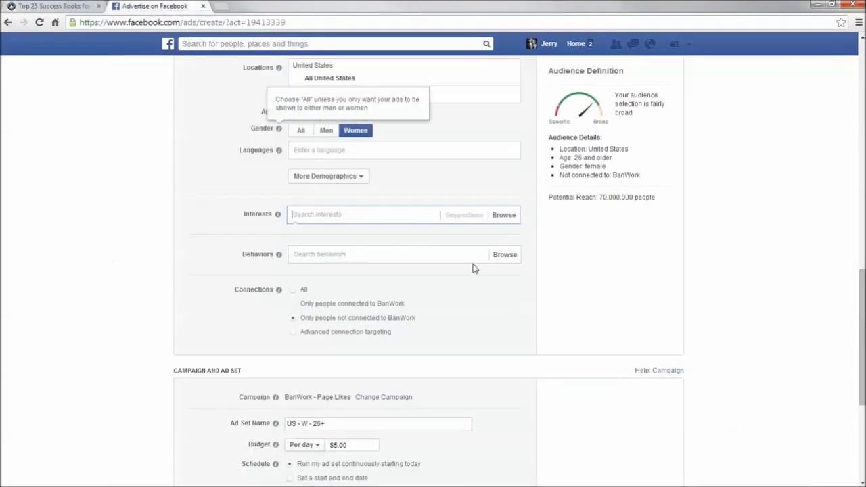
scroll(433, 271, up, 3)
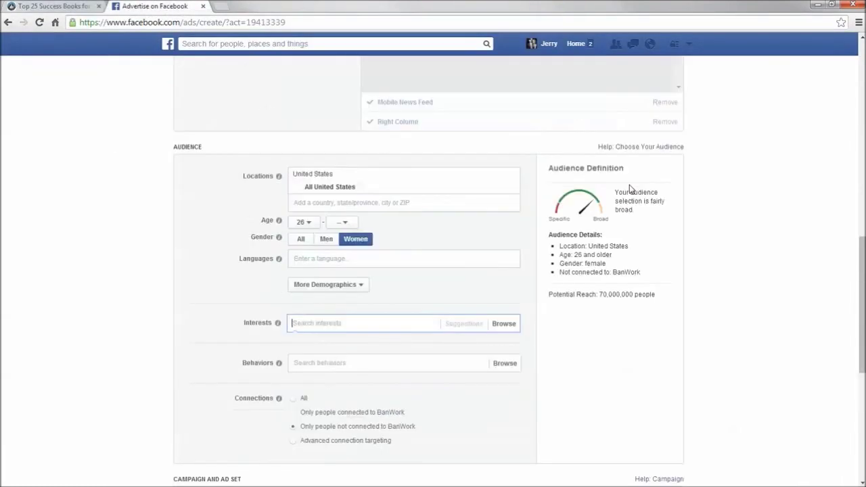
click(300, 350)
scroll(547, 363, down, 1)
scroll(547, 364, down, 2)
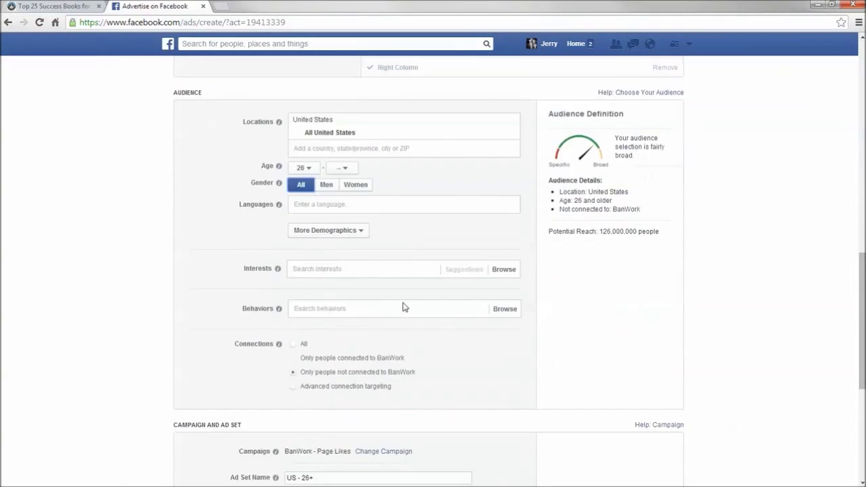
- Search the interests for "mba", add Master of Business Administration to gauge the audience across all genders, and remove it
click(323, 309)
click(325, 270)
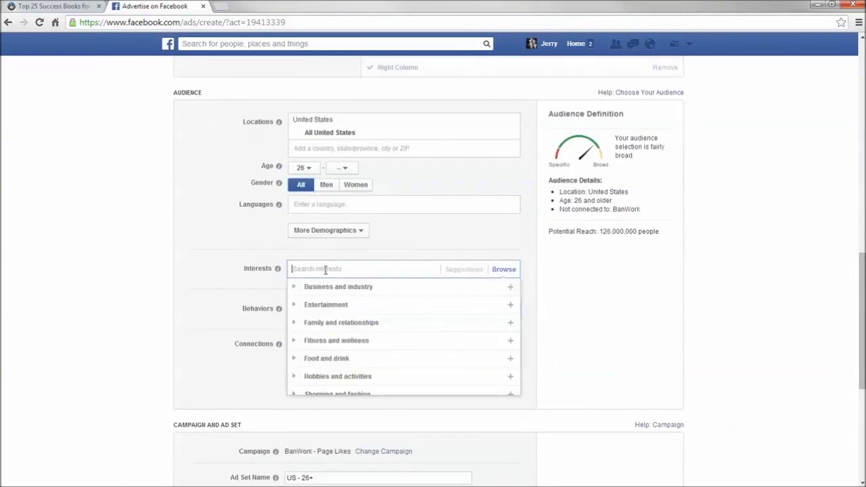
text(mba)
click(330, 290)
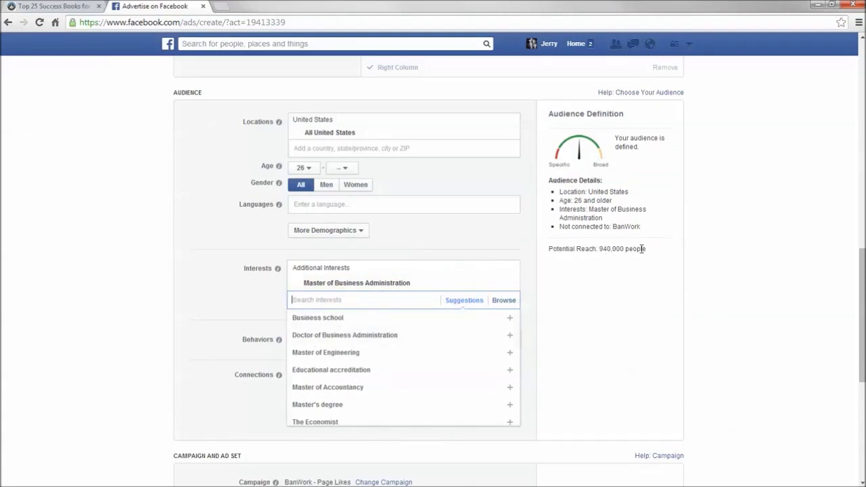
click(511, 274)
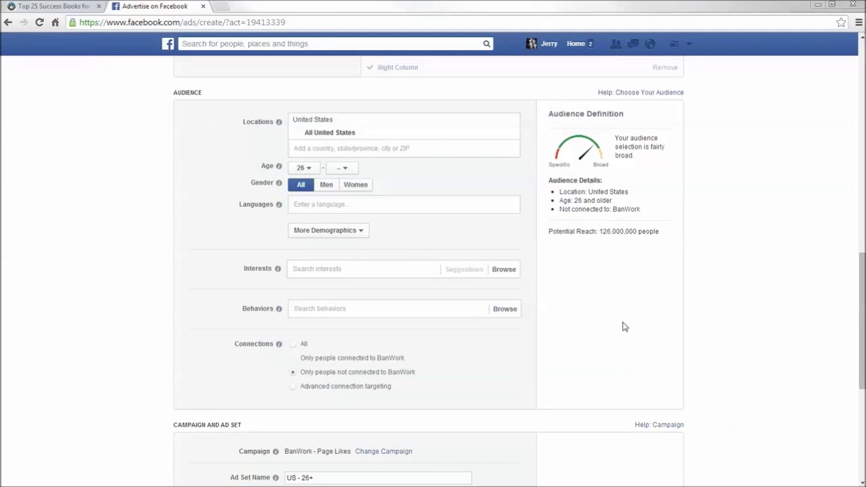
- Look through the remaining books in the blog post for the next titles to research
click(47, 6)
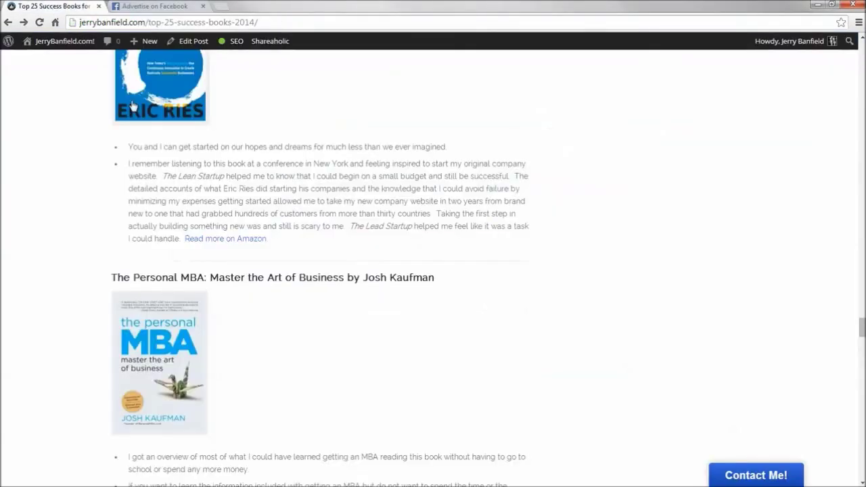
scroll(258, 233, down, 7)
scroll(258, 233, down, 12)
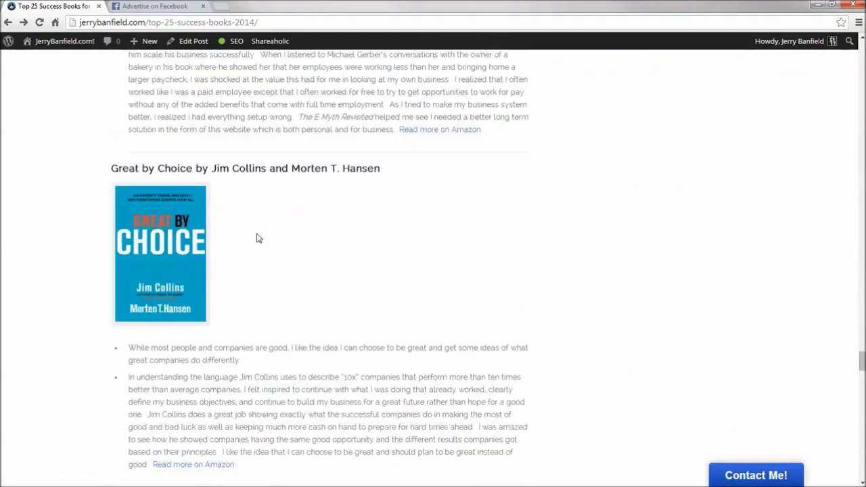
scroll(259, 239, down, 5)
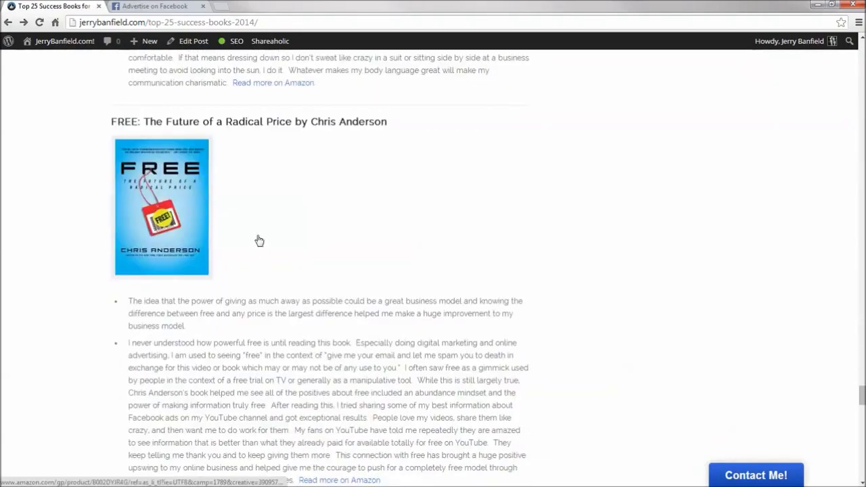
scroll(259, 241, down, 5)
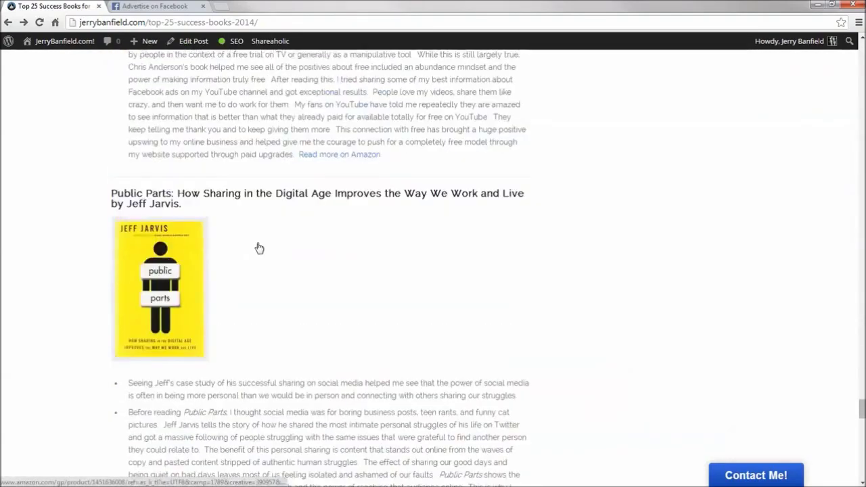
scroll(259, 251, down, 10)
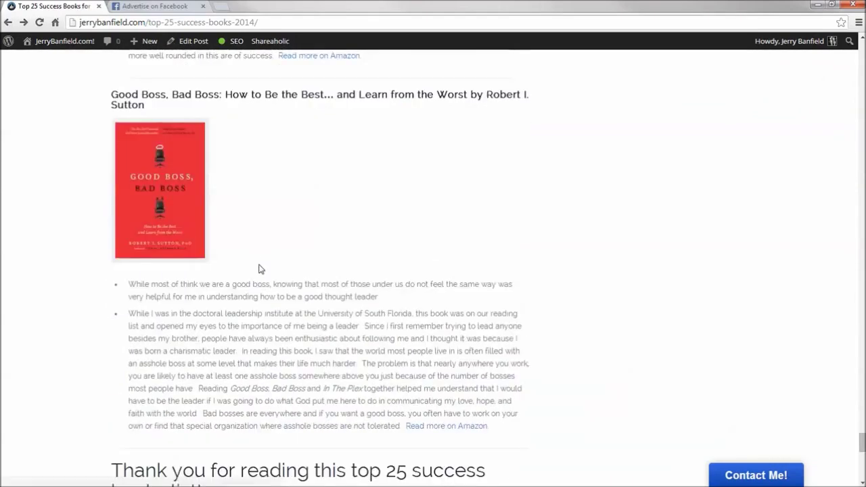
scroll(259, 269, down, 5)
scroll(284, 269, up, 10)
- Back in the Facebook ad, search the interests for "e myth" and clear the search text
click(172, 5)
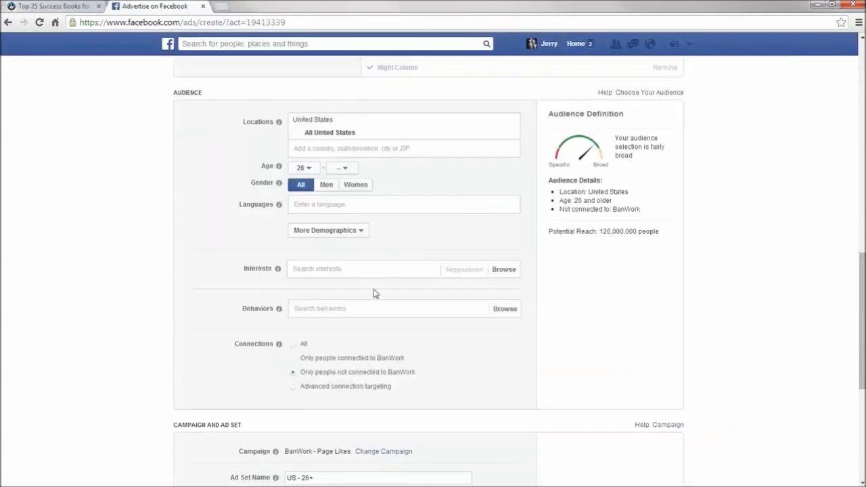
click(347, 271)
text(e myth)
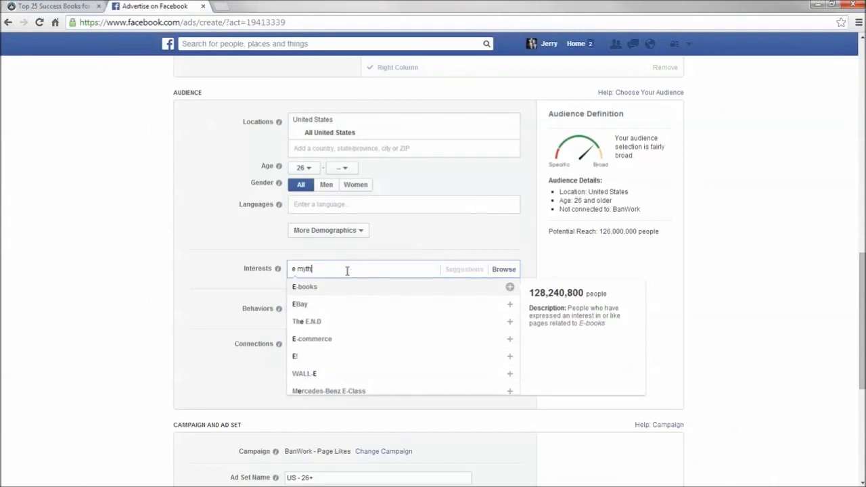
key(BackSpace)
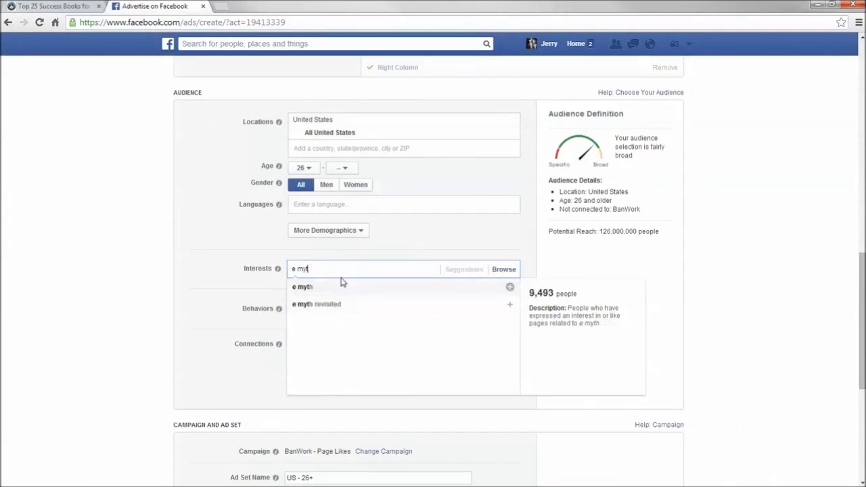
key(BackSpace)
key(BackSpace)
key(BackSpace)
key(BackSpace)
key(BackSpace)
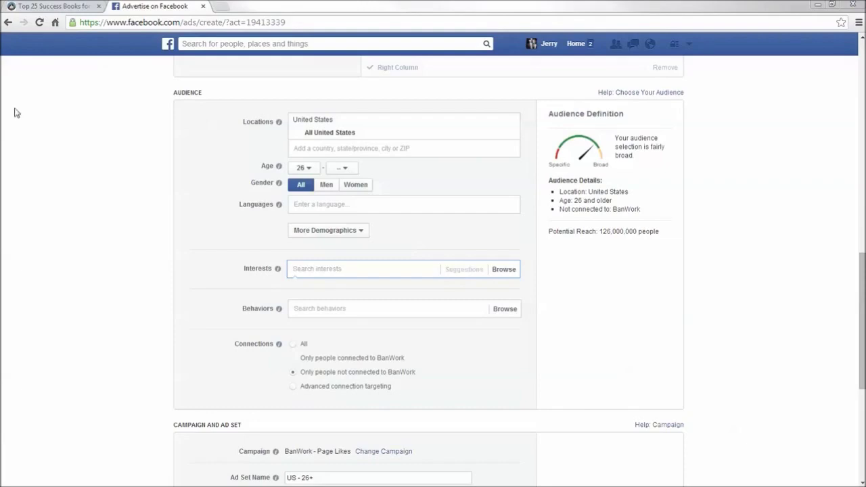
- Review the last books in the blog post, search the Facebook ad interests for Good Boss, Bad Boss, and clear the search text
click(37, 5)
scroll(315, 352, down, 4)
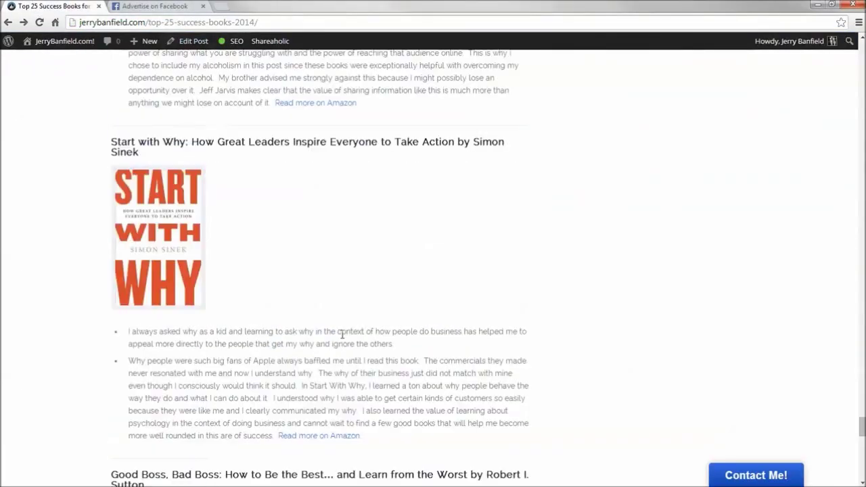
scroll(342, 337, down, 9)
scroll(319, 264, up, 16)
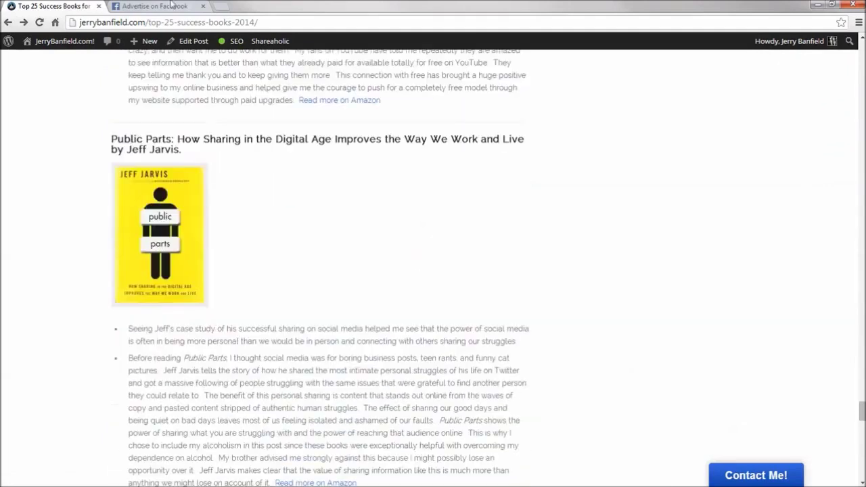
click(172, 6)
click(355, 273)
text(good)
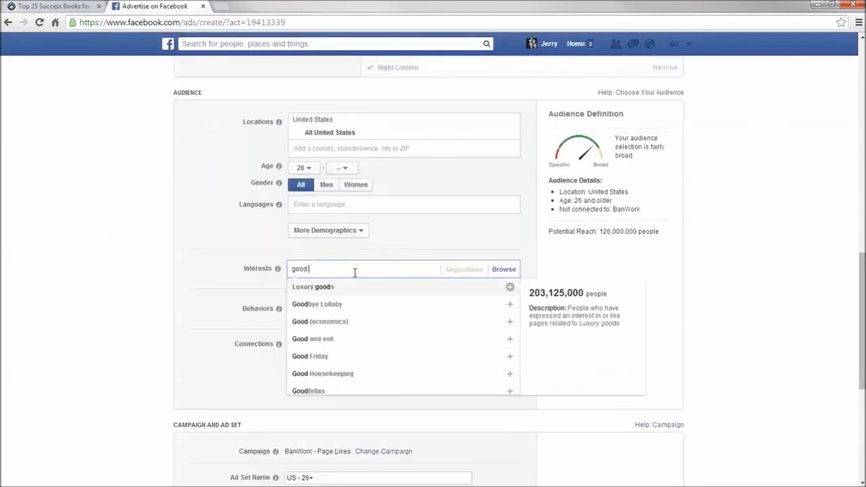
text( book)
key(BackSpace)
key(BackSpace)
key(BackSpace)
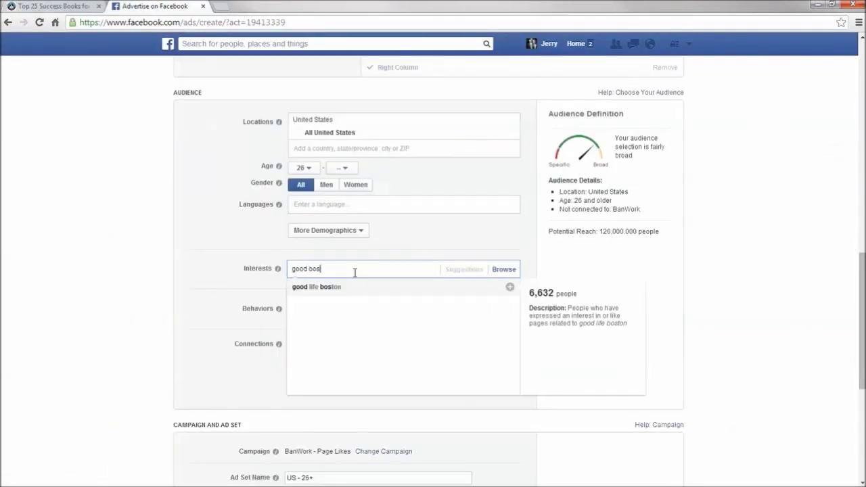
key(BackSpace)
key(BackSpace)
key(BackSpace)
key(BackSpace)
key(BackSpace)
key(BackSpace)
- Check the blog post for another book title and search the Facebook ad interests for "free", scanning the suggestions
click(99, 4)
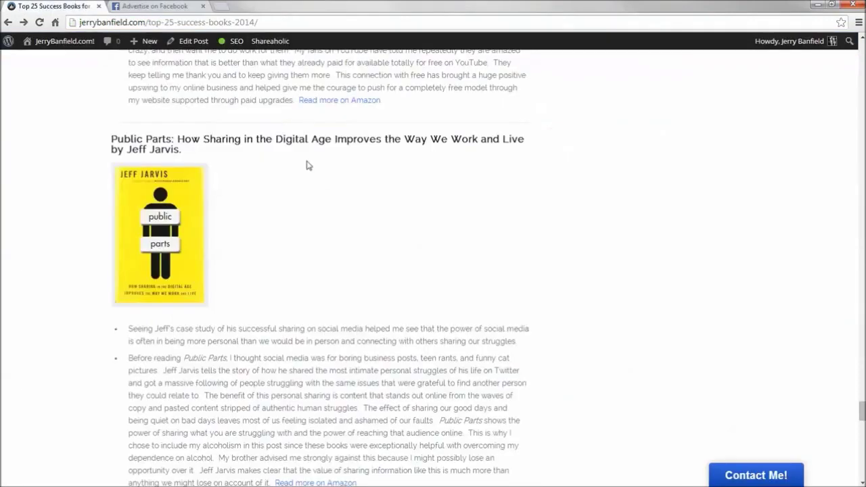
scroll(344, 316, up, 8)
scroll(340, 303, down, 3)
click(150, 6)
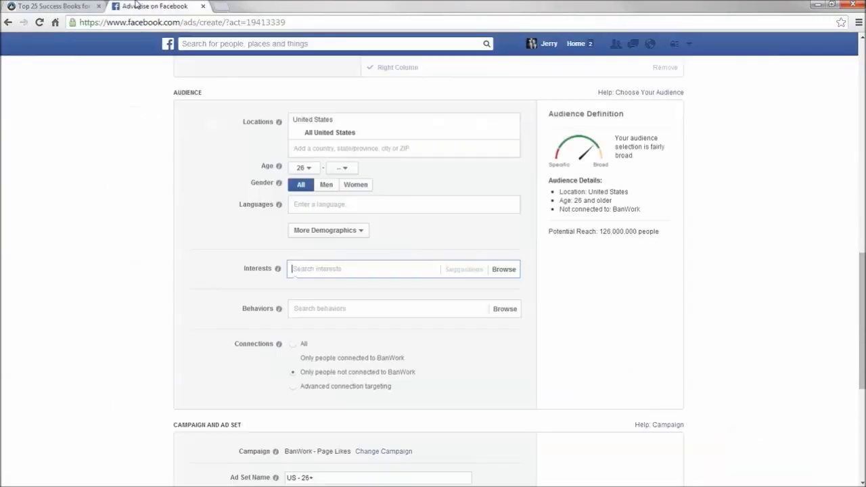
text(free)
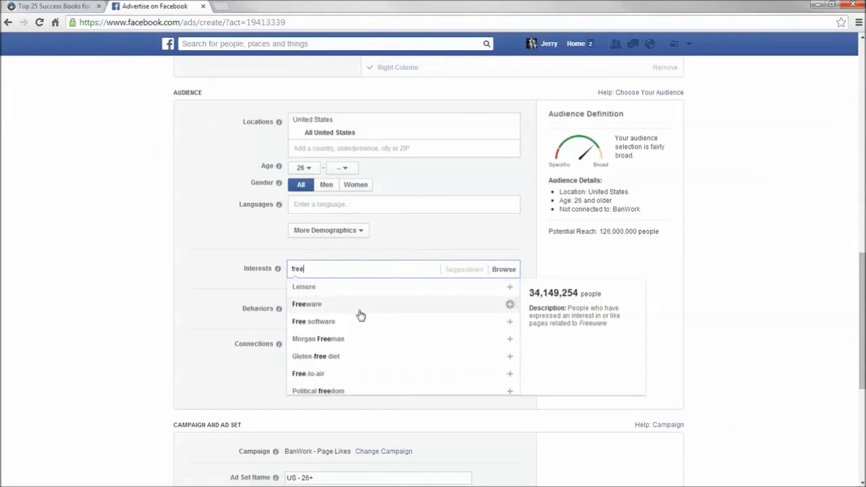
scroll(354, 368, down, 1)
scroll(354, 364, up, 1)
key(BackSpace)
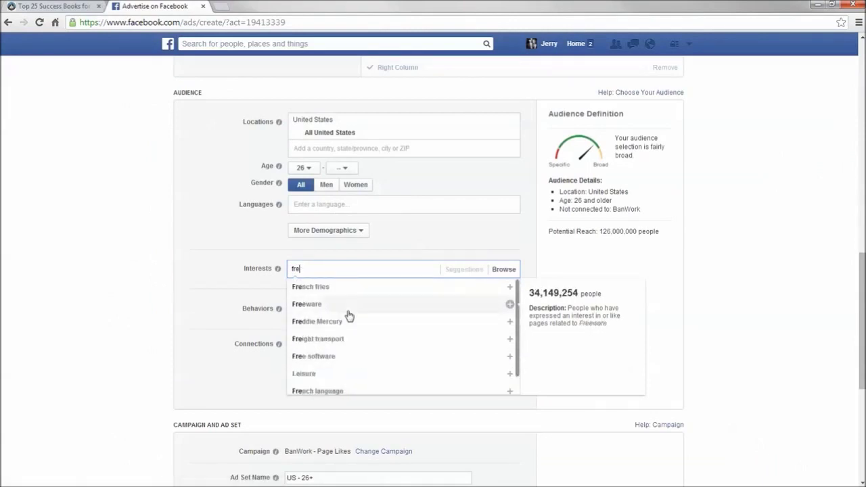
scroll(351, 325, down, 1)
scroll(350, 331, up, 1)
scroll(351, 319, down, 1)
- Find The Charisma Myth in the blog post and add Charisma to the Facebook ad's interests to gauge the audience
click(68, 4)
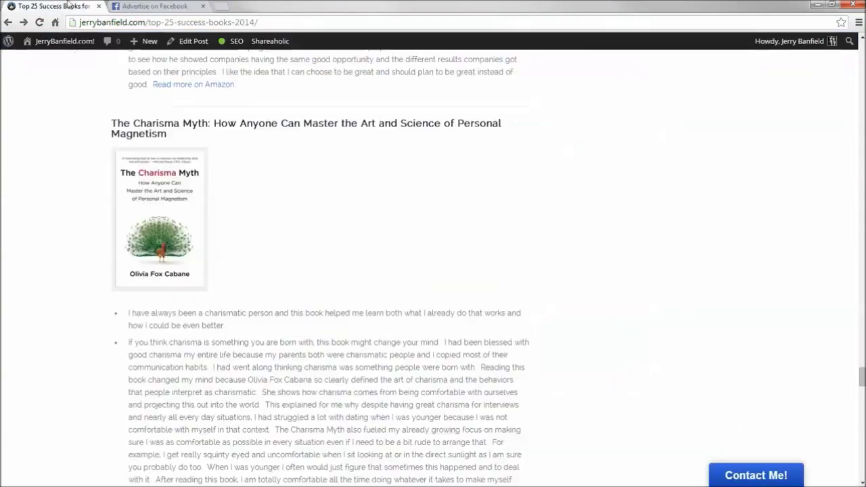
scroll(271, 258, up, 8)
click(136, 5)
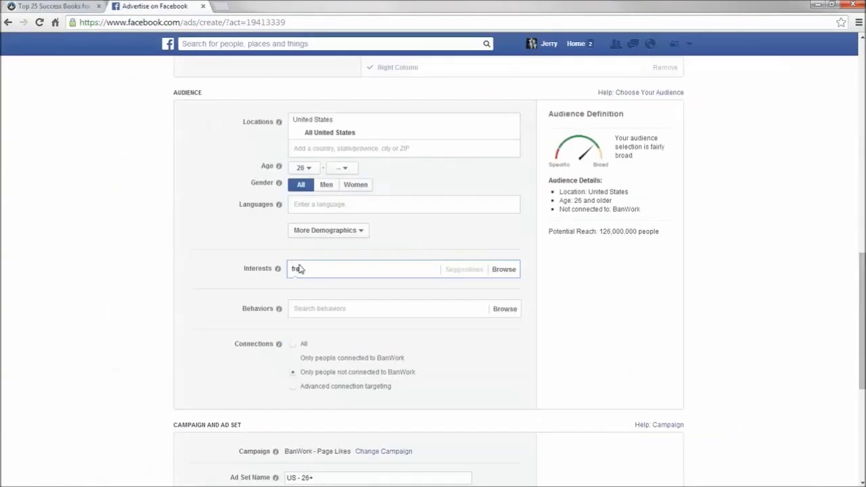
key(BackSpace)
key(BackSpace)
key(BackSpace)
text(charisma)
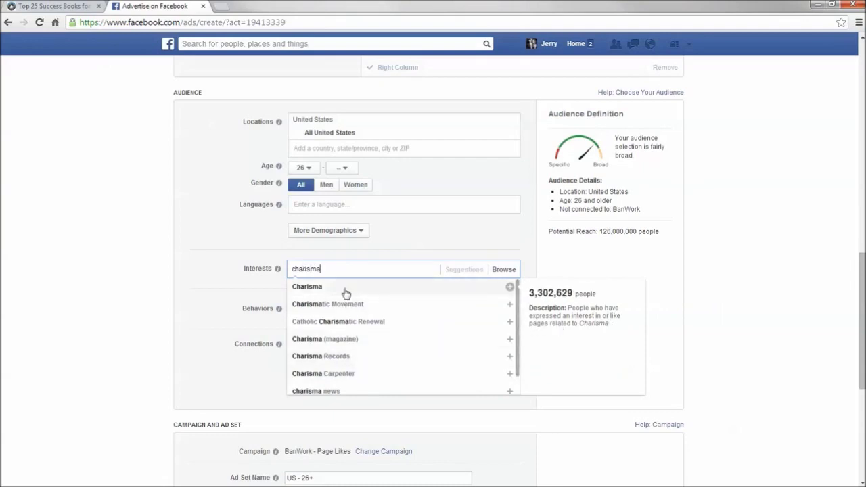
click(346, 291)
mouse_move(347, 324)
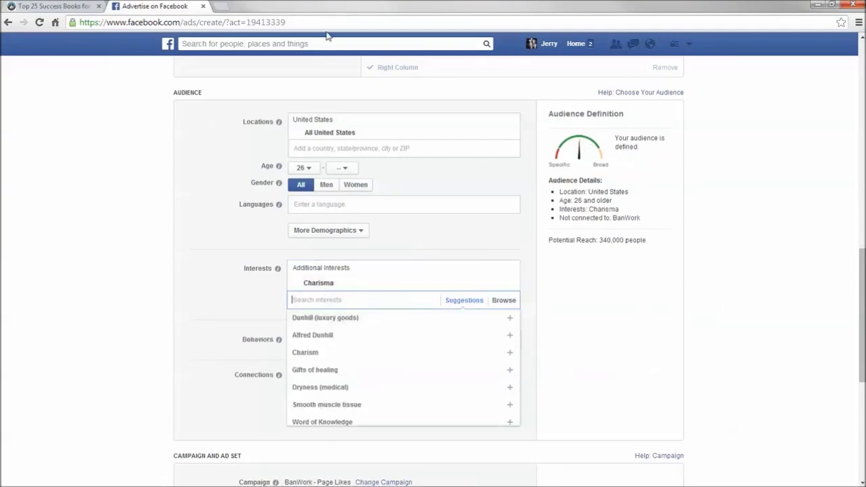
- Look up The Lean Startup in the blog post and replace the Facebook ad's Charisma interest with a search for "lean sta"
click(68, 6)
scroll(310, 180, up, 10)
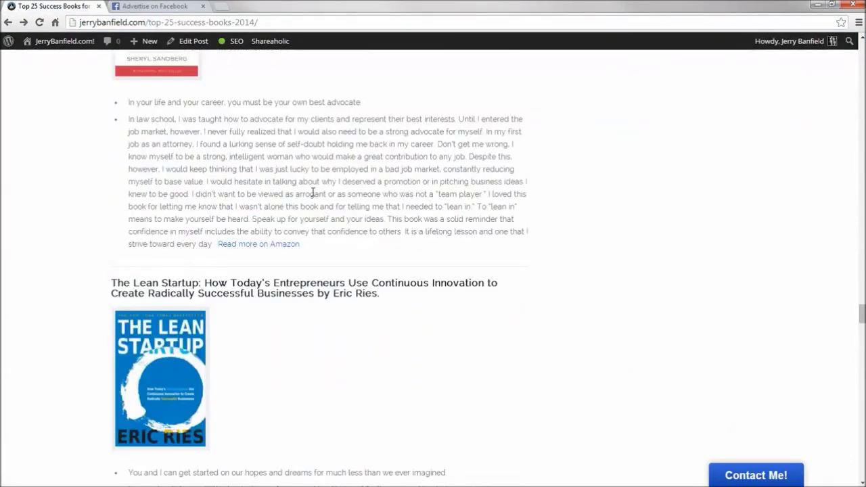
click(108, 6)
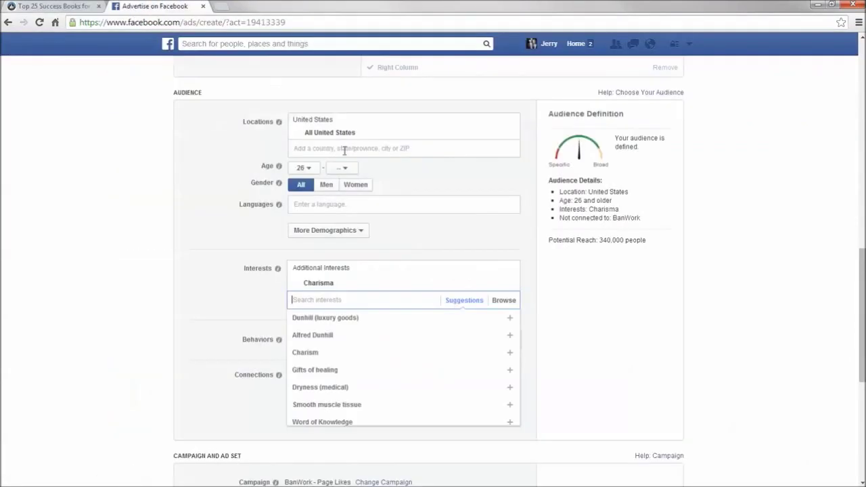
click(512, 270)
click(386, 267)
text(le)
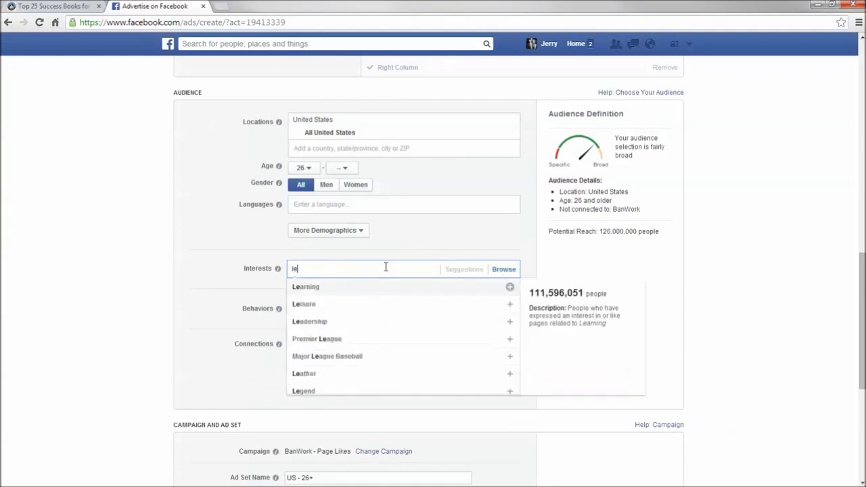
text(an sta)
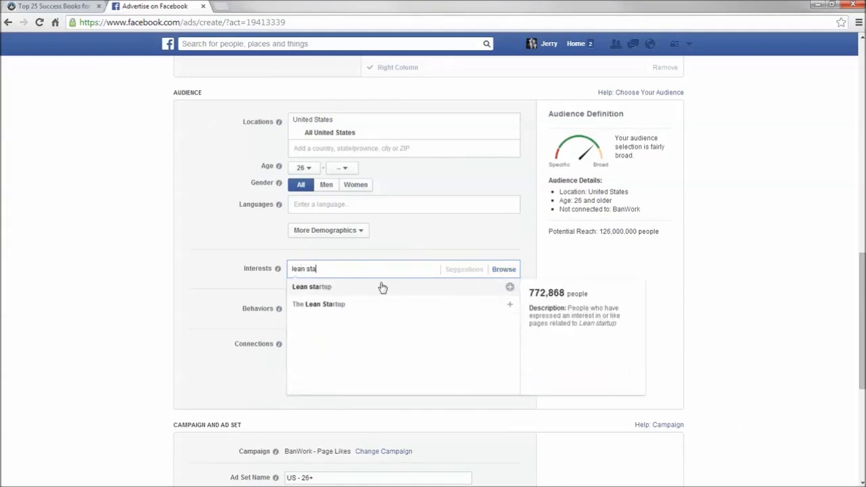